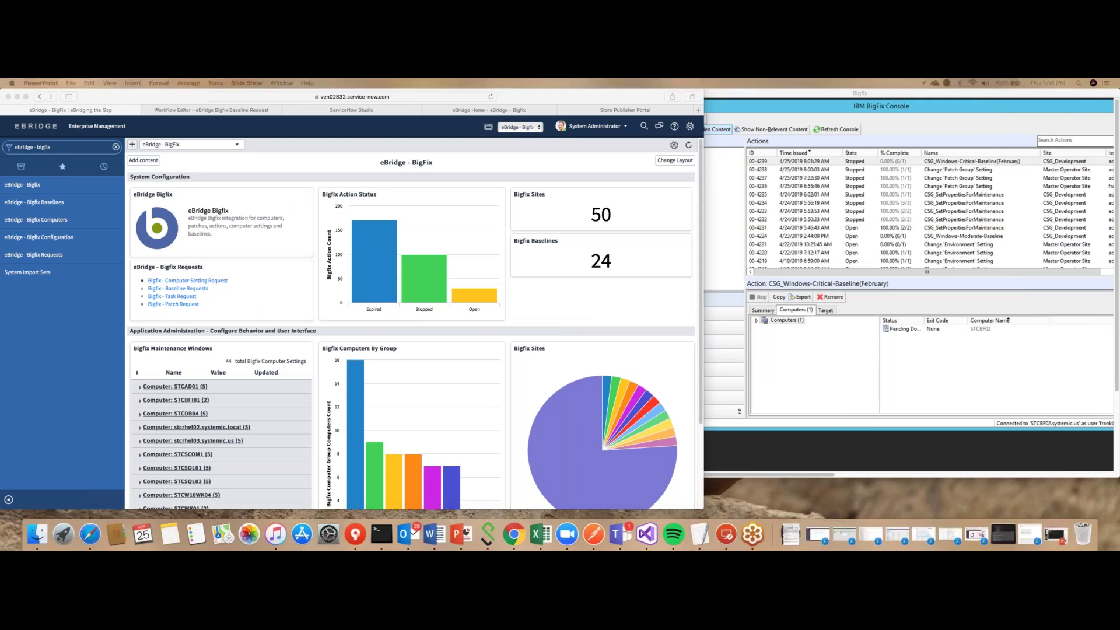
# Step: View the BigFix baselines list and the baseline properties list in eBridge
pyautogui.click(842, 101)
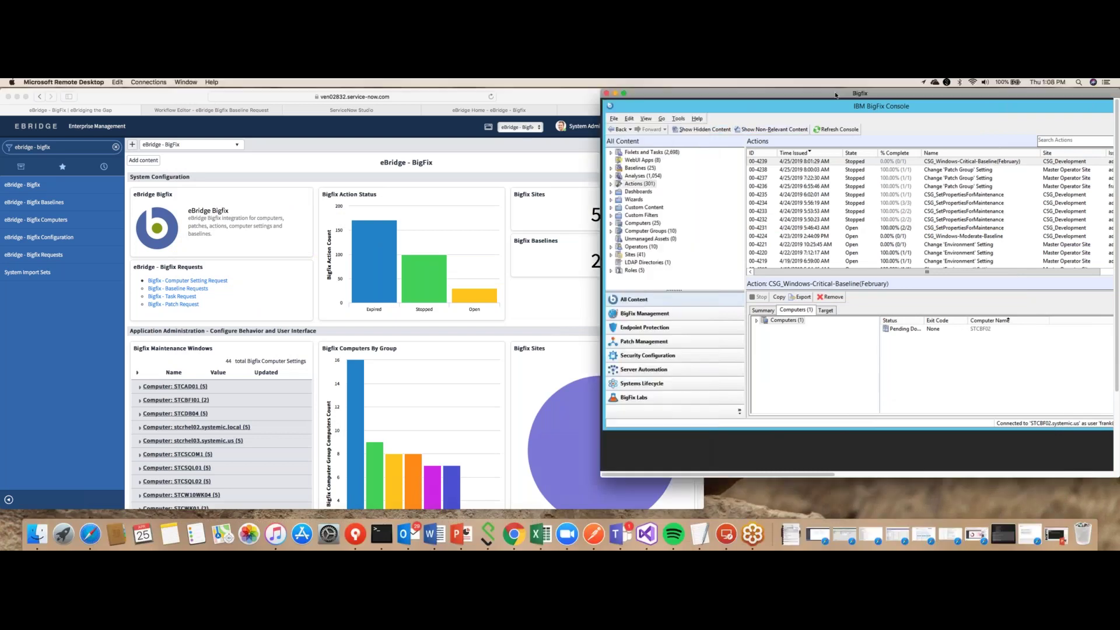
pyautogui.click(518, 98)
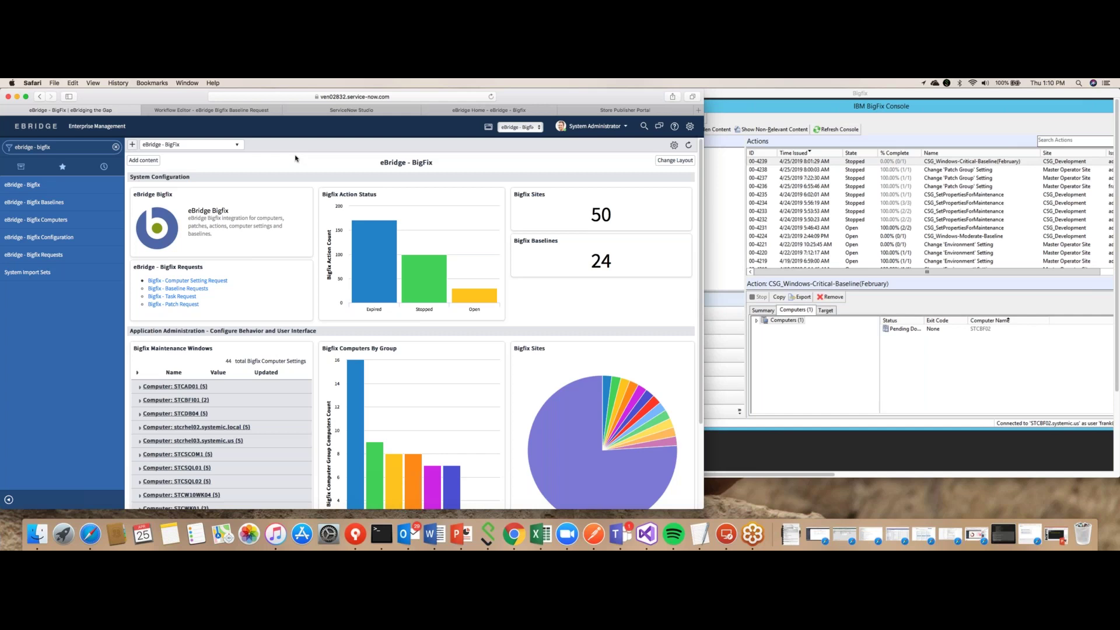
pyautogui.click(37, 202)
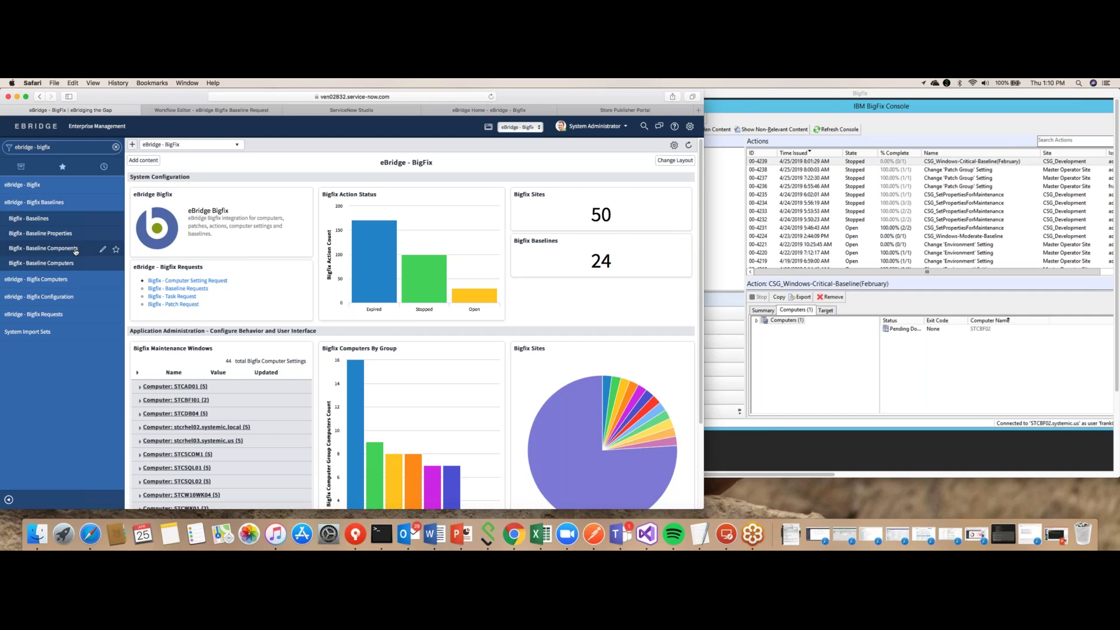
pyautogui.click(35, 223)
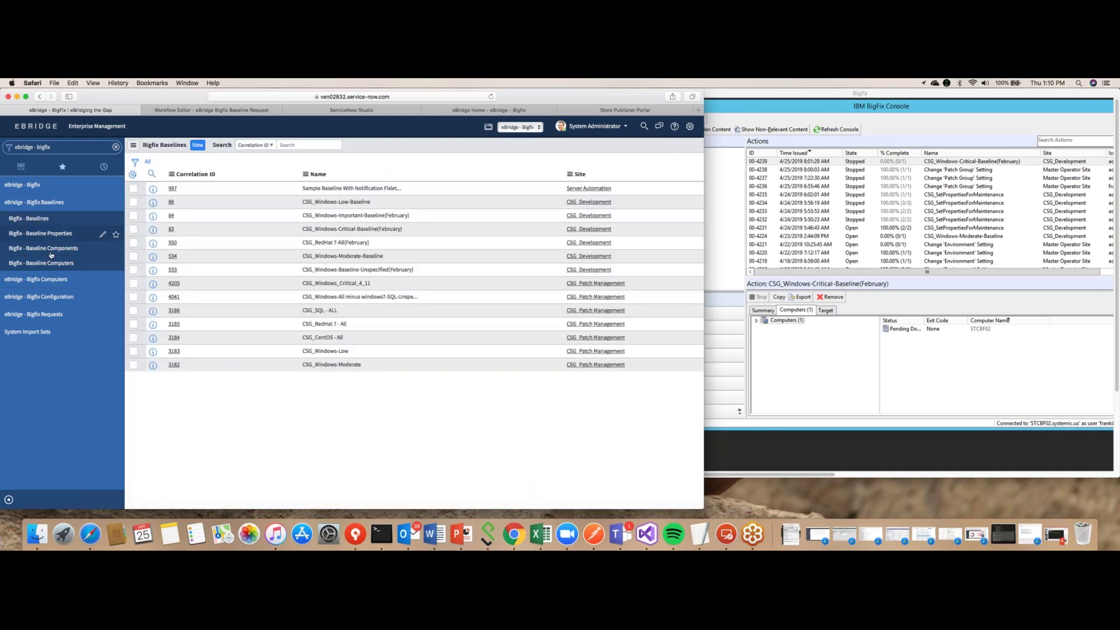
pyautogui.click(64, 236)
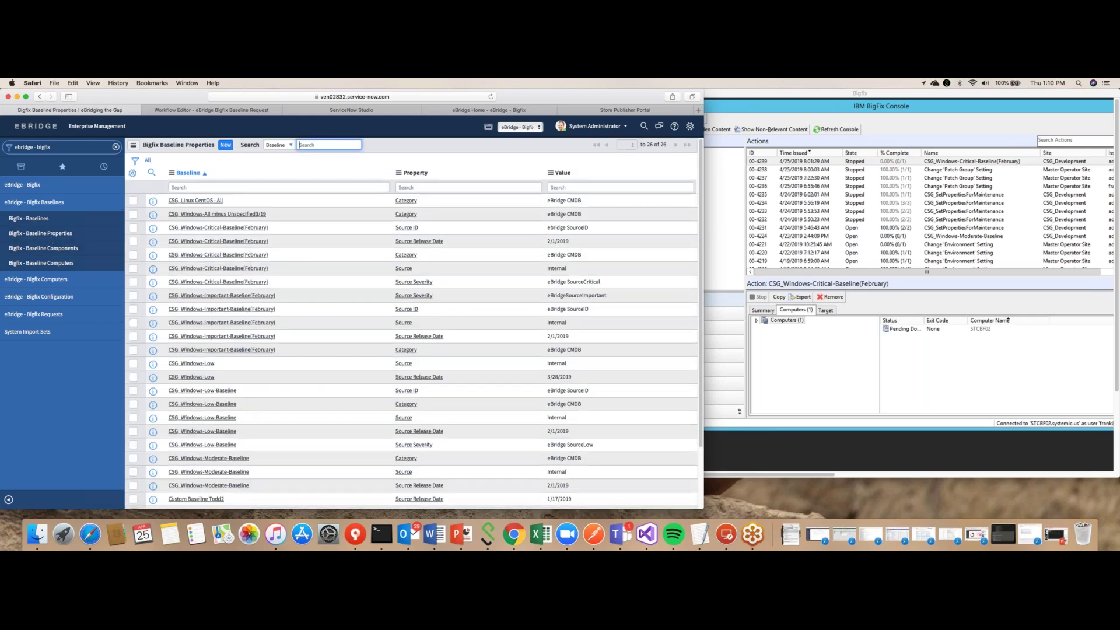
# Step: Return to the eBridge BigFix dashboard and view the computer core properties and computer settings lists
pyautogui.click(35, 147)
pyautogui.click(22, 184)
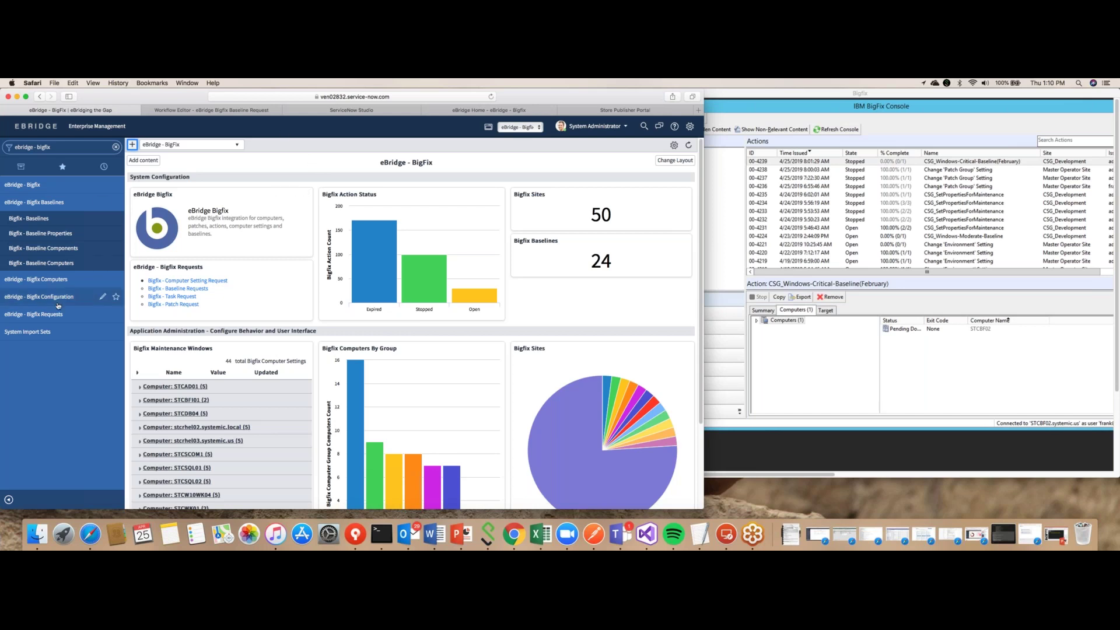
pyautogui.click(35, 281)
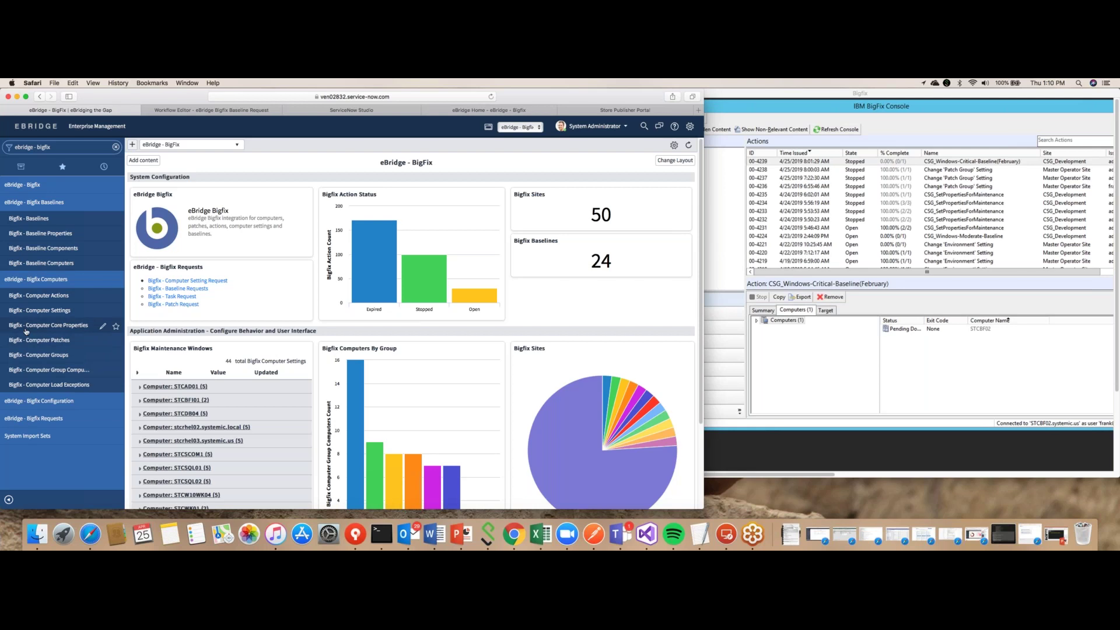
pyautogui.click(48, 325)
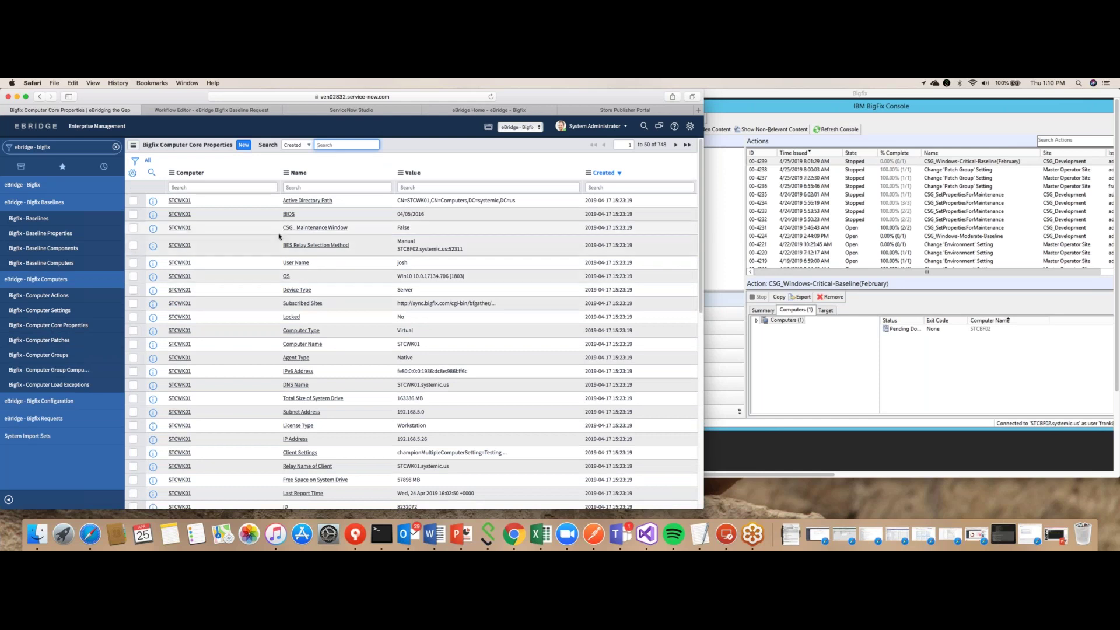
pyautogui.click(50, 313)
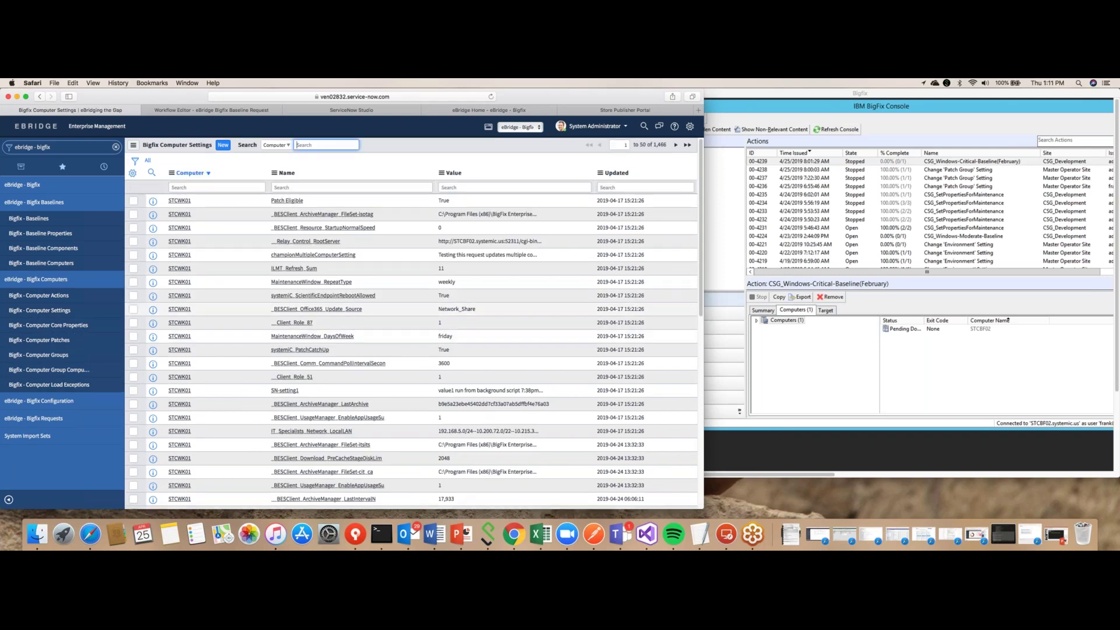
# Step: Open the STCWK01 computer record and view its related BigFix baseline computers
pyautogui.click(180, 215)
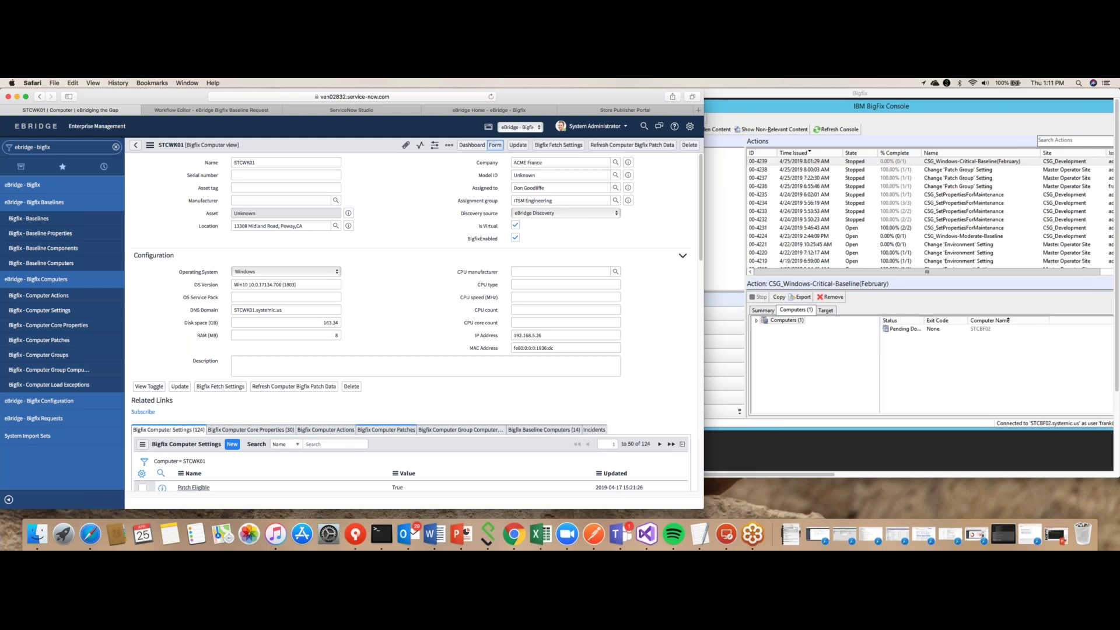
pyautogui.scroll(-1, 365, 446)
pyautogui.scroll(-2, 366, 446)
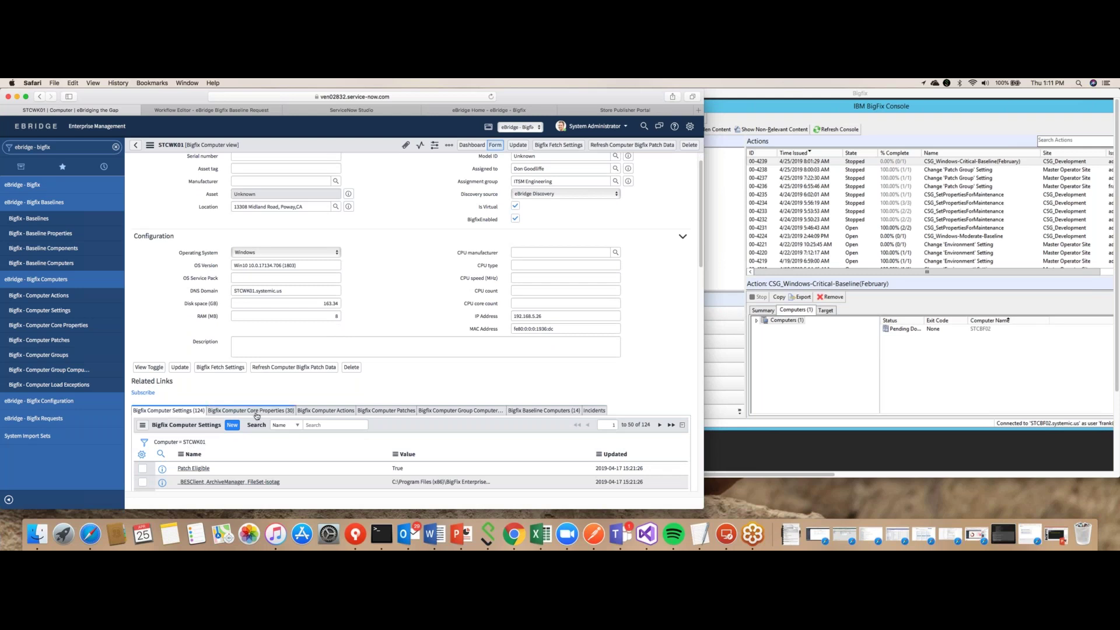
pyautogui.click(546, 410)
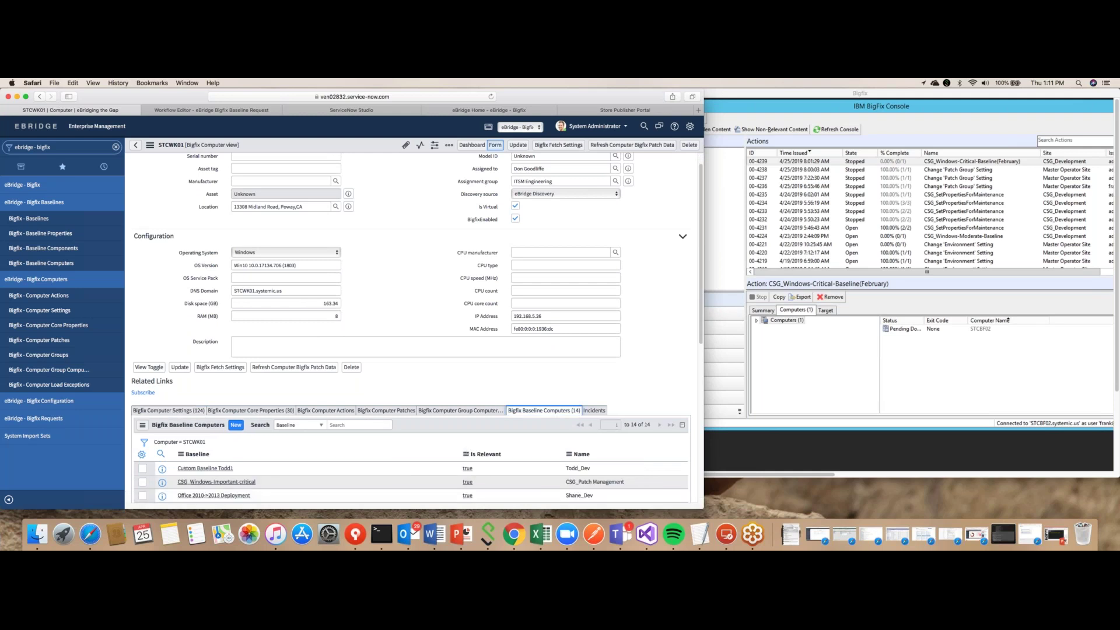
# Step: Filter the BigFix computer settings list to entries whose name starts with "Patch Group"
pyautogui.click(49, 128)
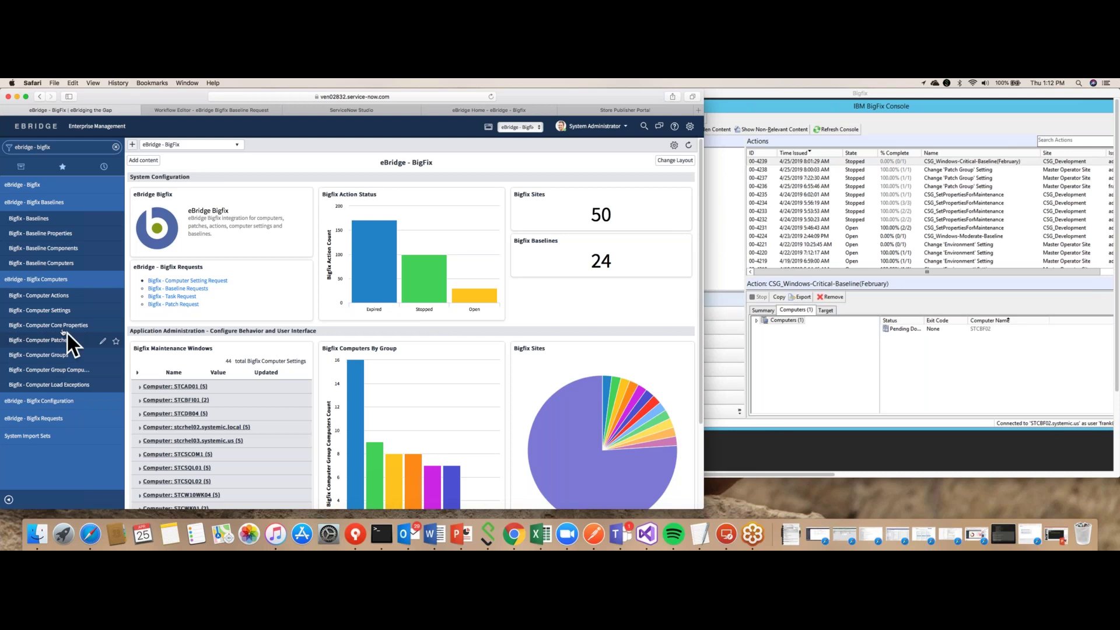
pyautogui.click(53, 311)
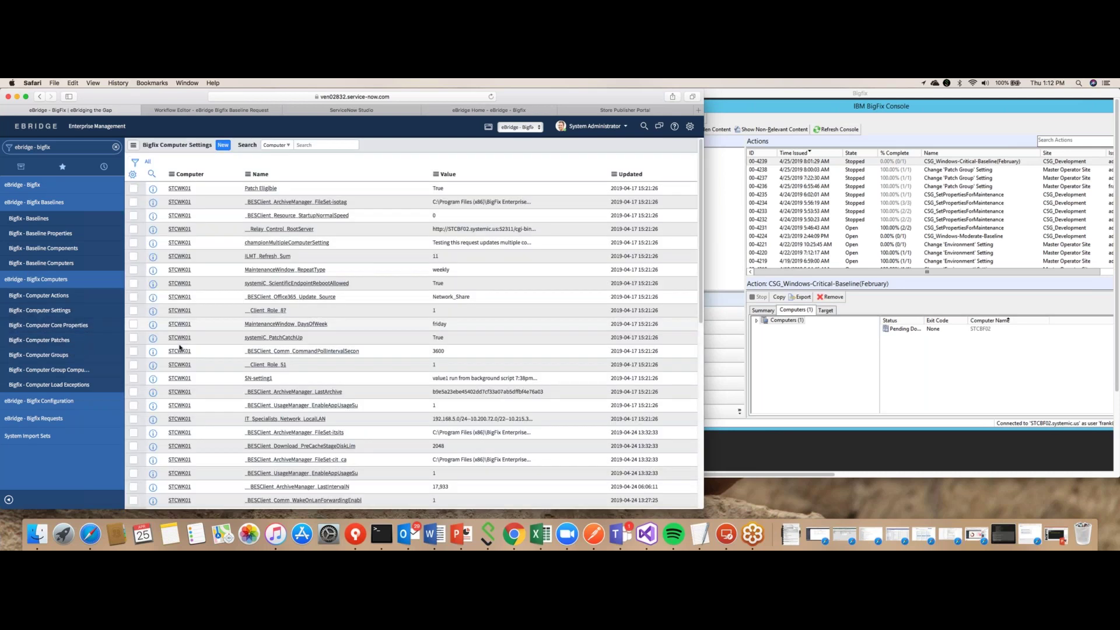
pyautogui.click(310, 188)
pyautogui.write('Patch Gorup')
pyautogui.press('BackSpace')
pyautogui.press('BackSpace')
pyautogui.press('Return')
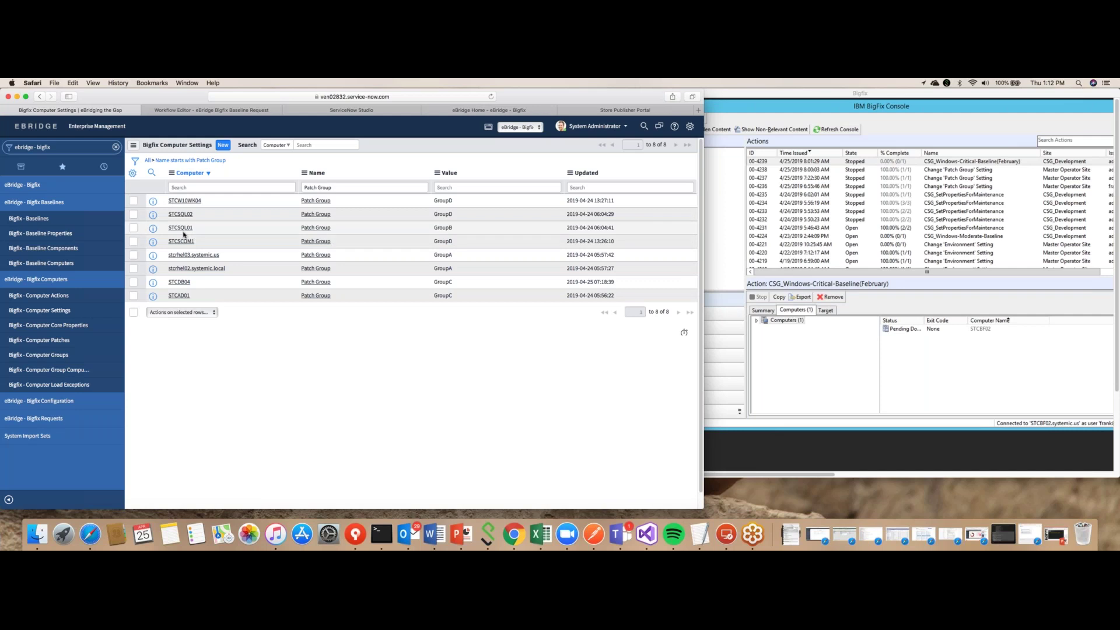
# Step: Start an Update Computer Setting request from the eBridge BigFix catalog and choose STCDB04 as the hostname
pyautogui.click(35, 126)
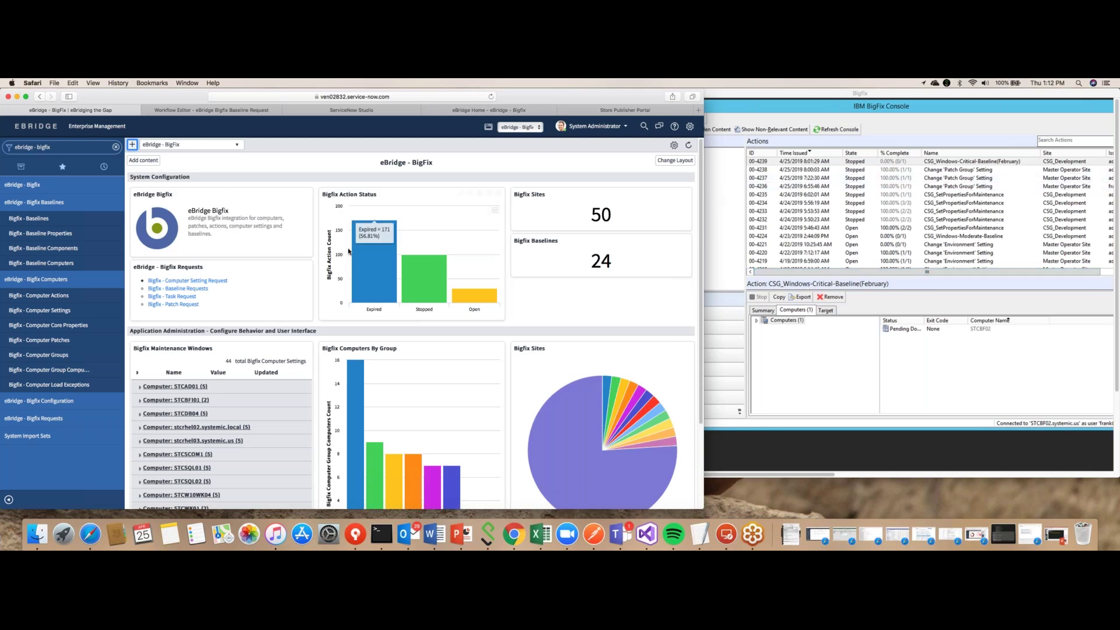
pyautogui.click(201, 212)
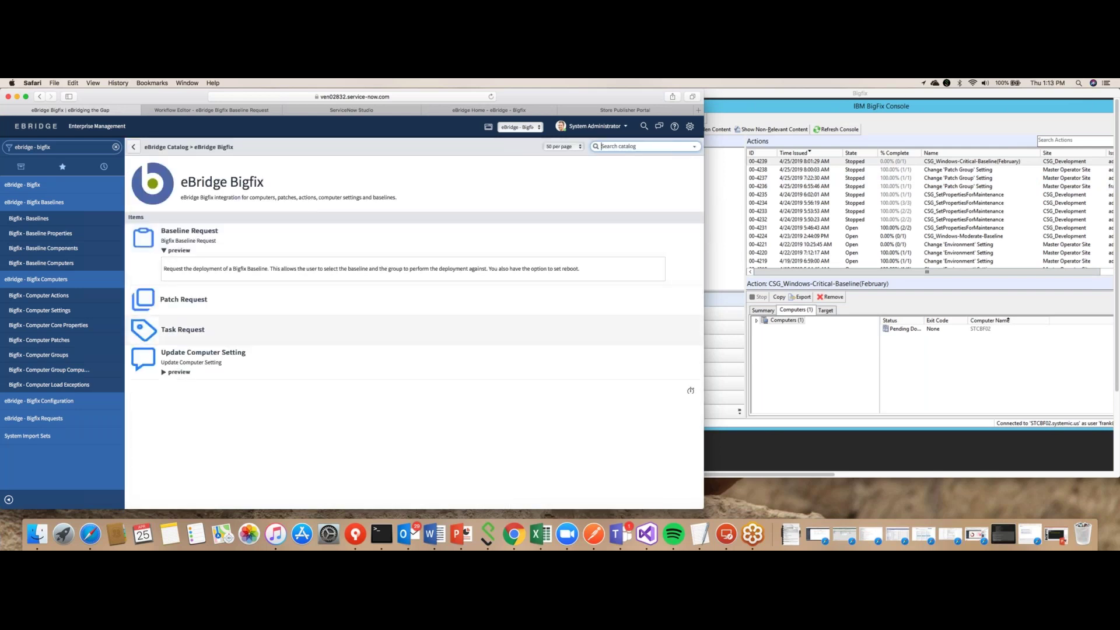
pyautogui.click(195, 356)
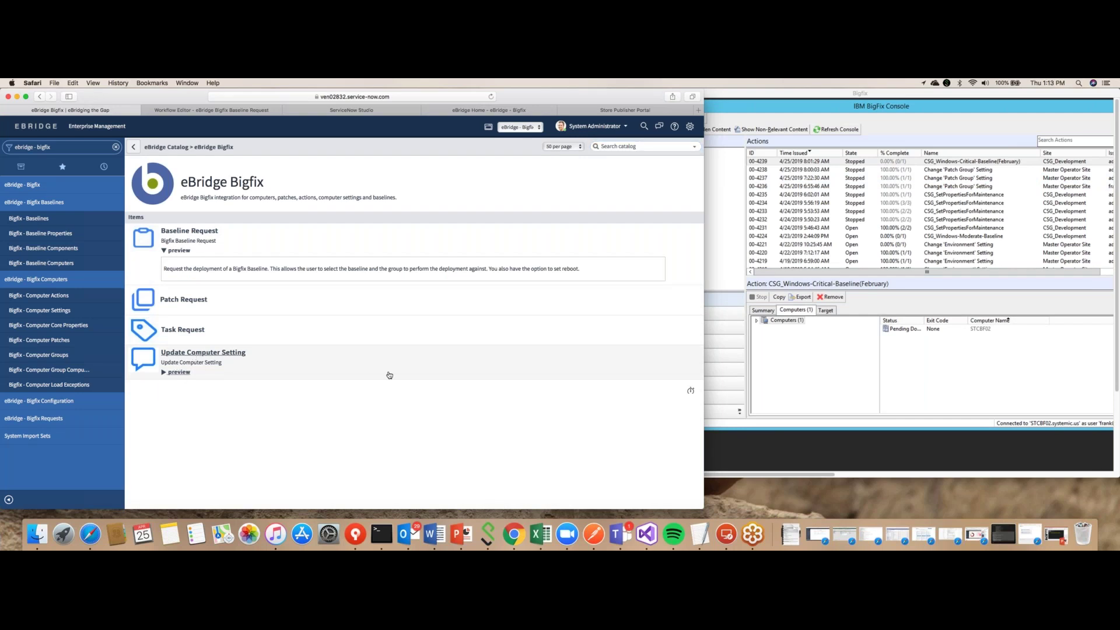
pyautogui.click(155, 286)
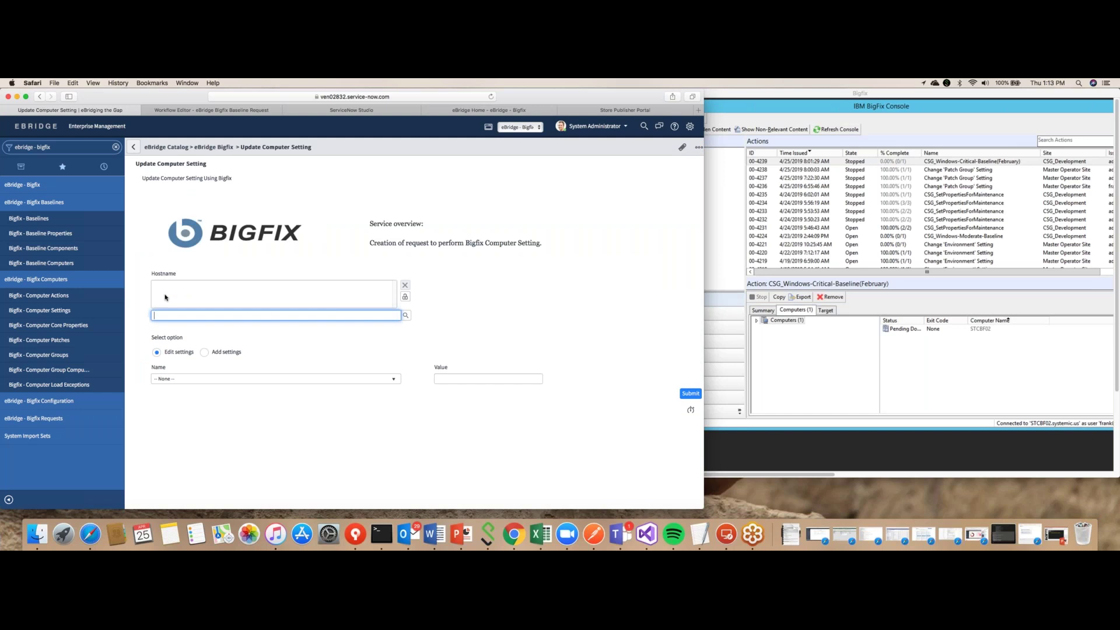
pyautogui.write('stc')
pyautogui.click(168, 348)
# Step: Set the request's Patch Group setting to GroupA and submit it
pyautogui.click(185, 380)
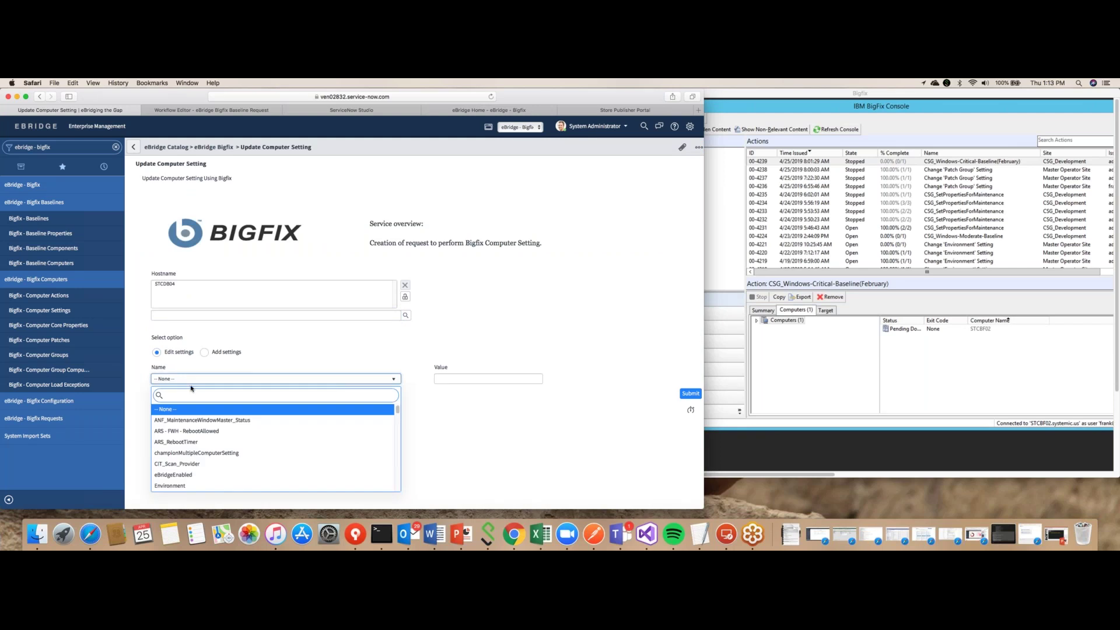
pyautogui.write('patch')
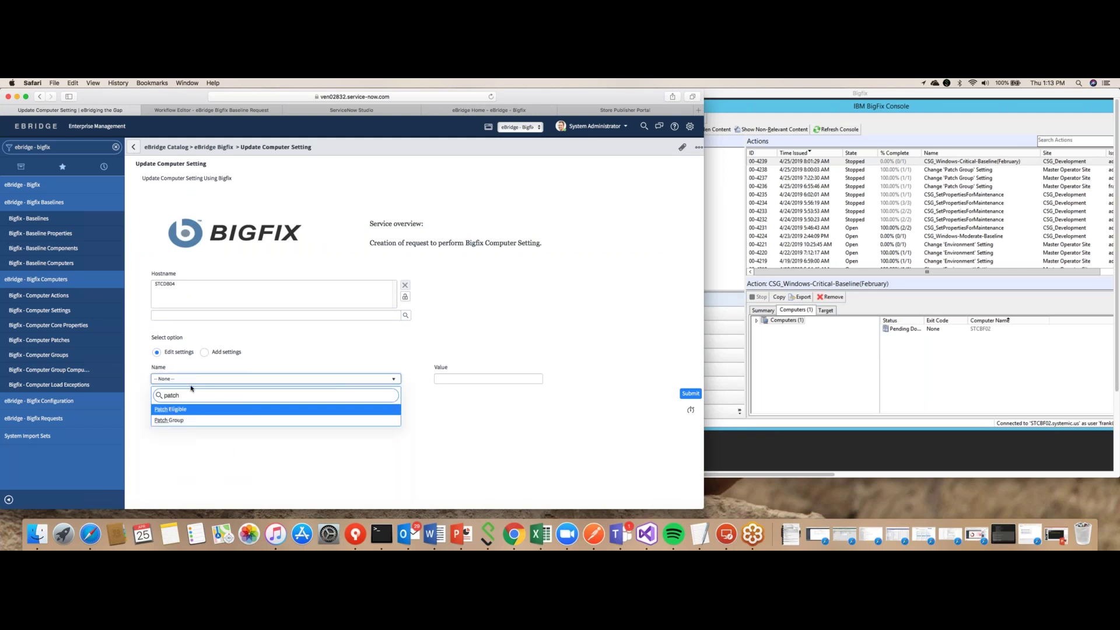
pyautogui.click(172, 420)
pyautogui.click(472, 378)
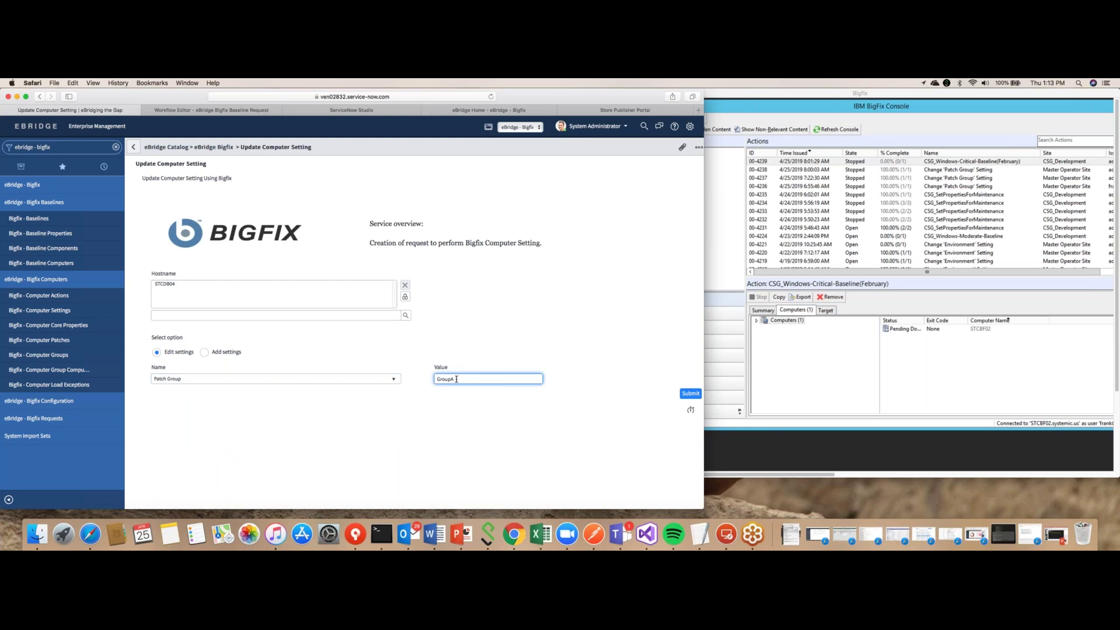
pyautogui.click(688, 393)
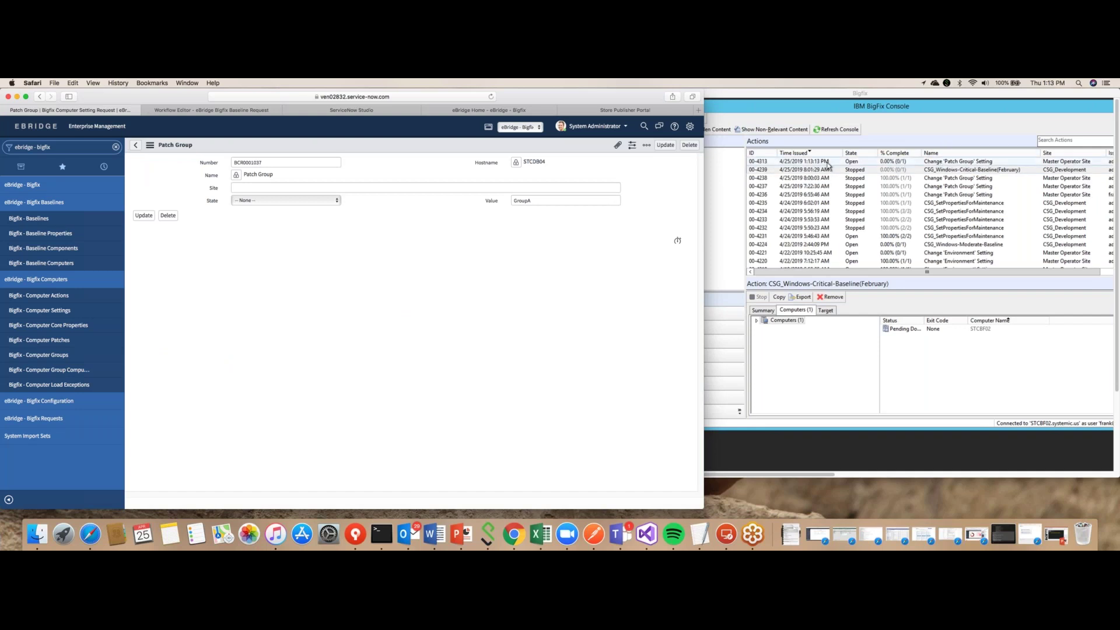
# Step: Switch to the BigFix Console and examine the newest Change 'Patch Group' Setting action's summary and action script
pyautogui.click(828, 162)
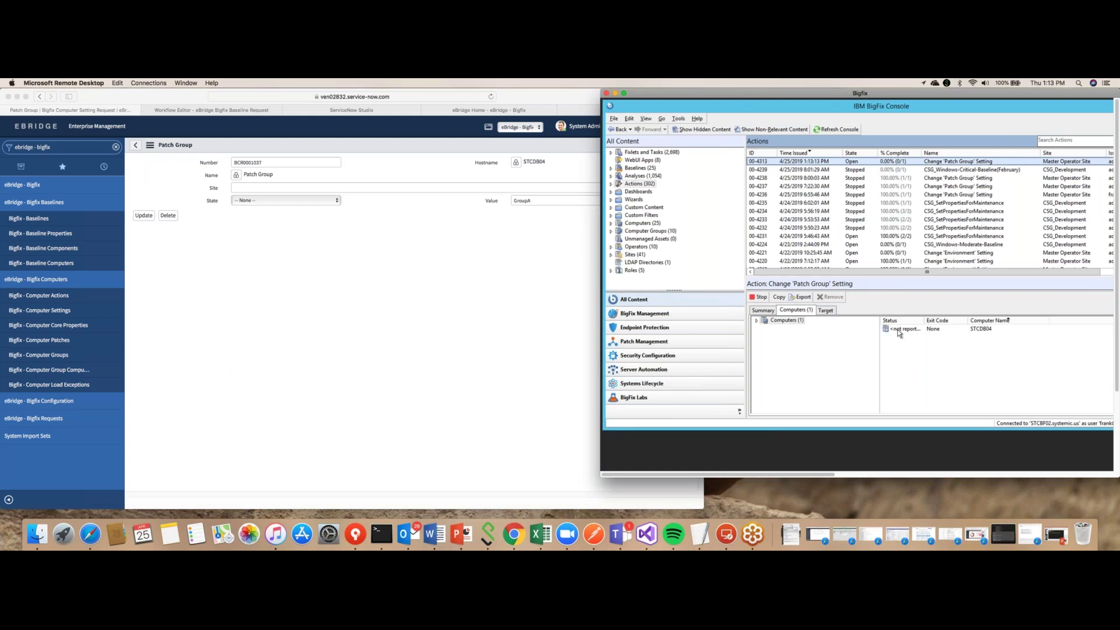
pyautogui.click(764, 311)
pyautogui.scroll(-1, 957, 366)
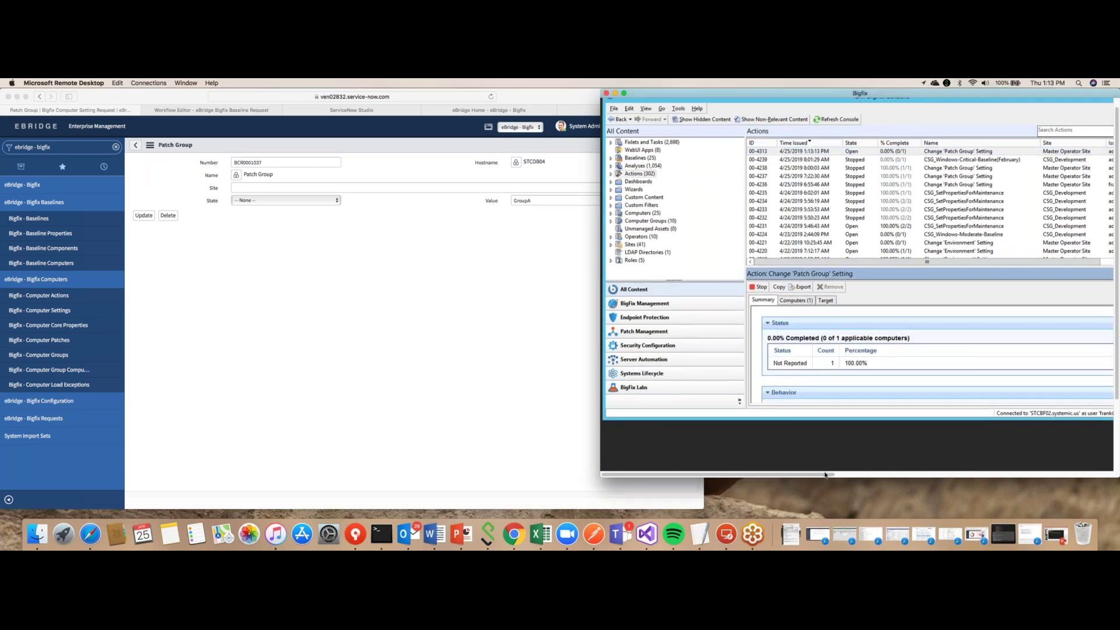
pyautogui.moveTo(826, 476); pyautogui.dragTo(884, 475)
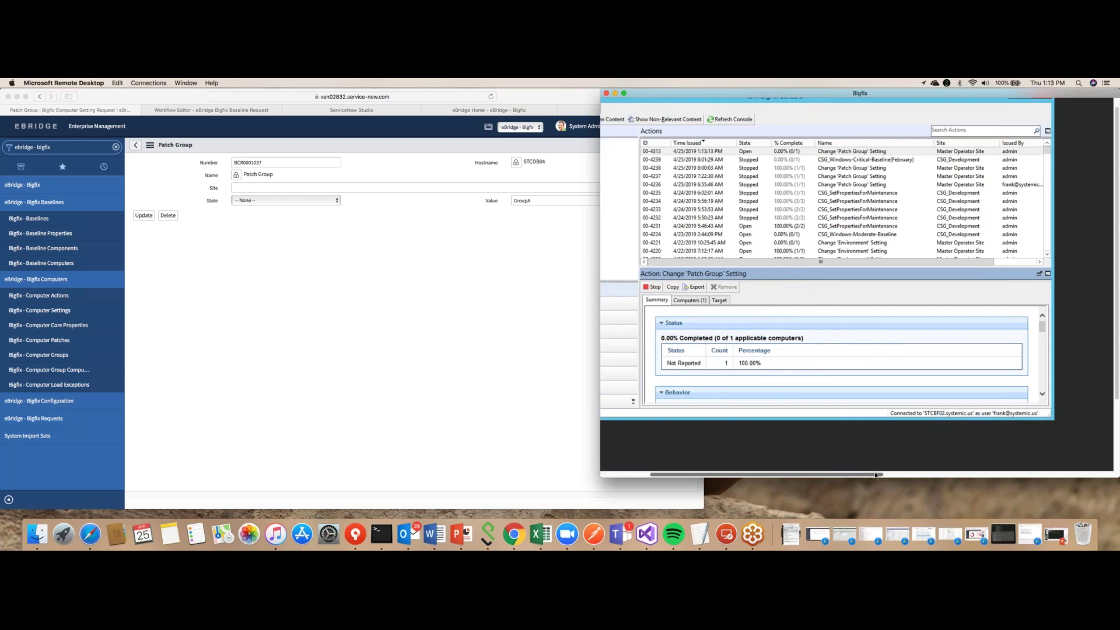
pyautogui.scroll(-5, 1043, 376)
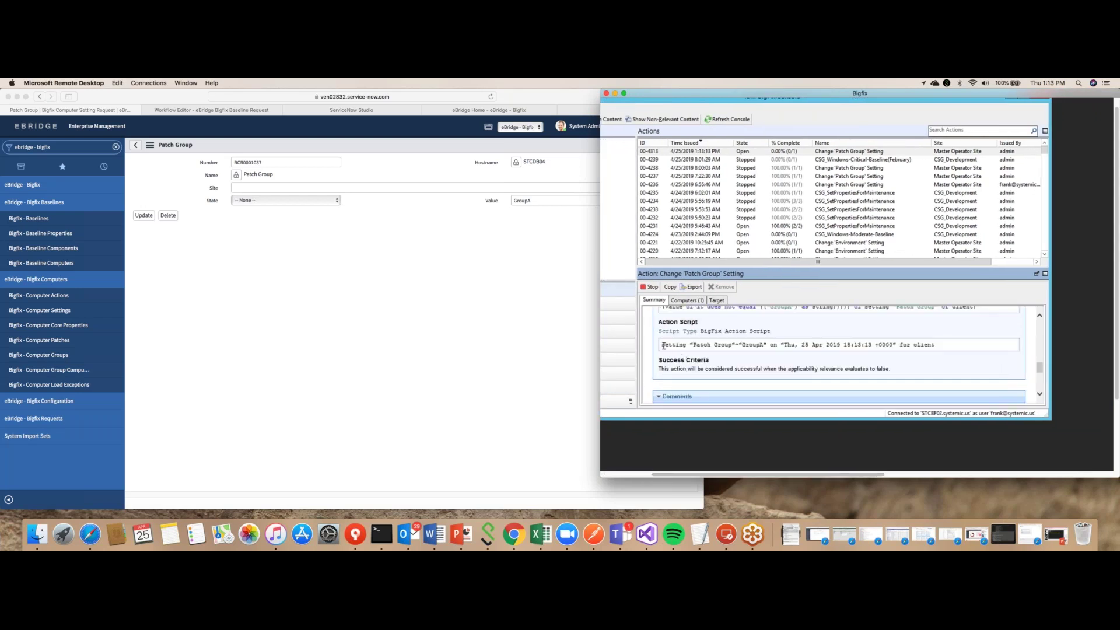
pyautogui.moveTo(661, 344); pyautogui.dragTo(939, 345)
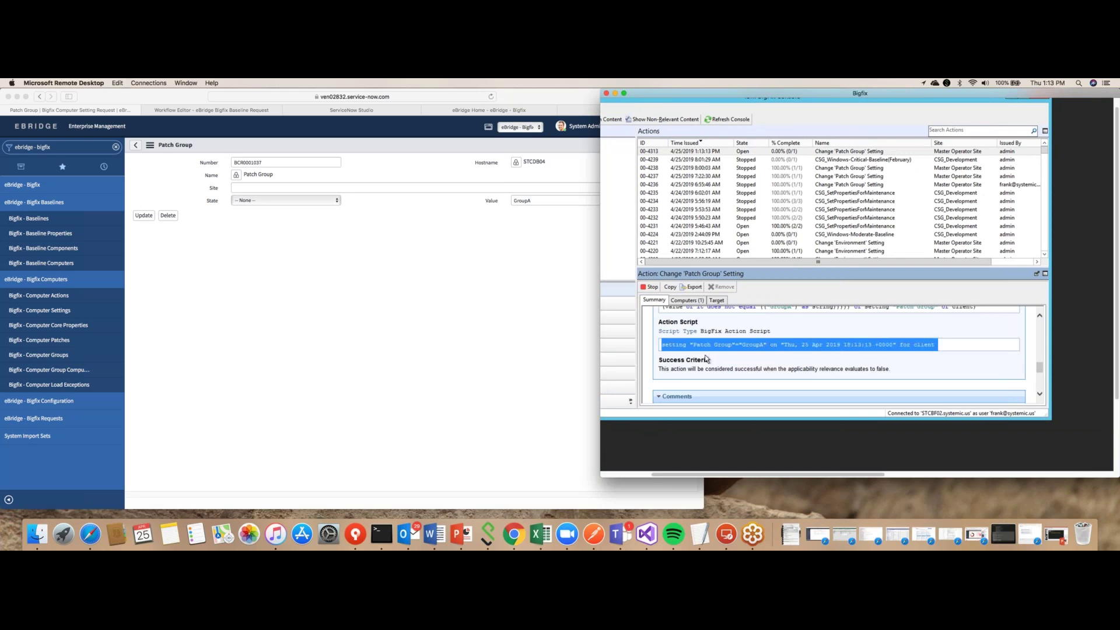
pyautogui.hscroll(-5, 858, 201)
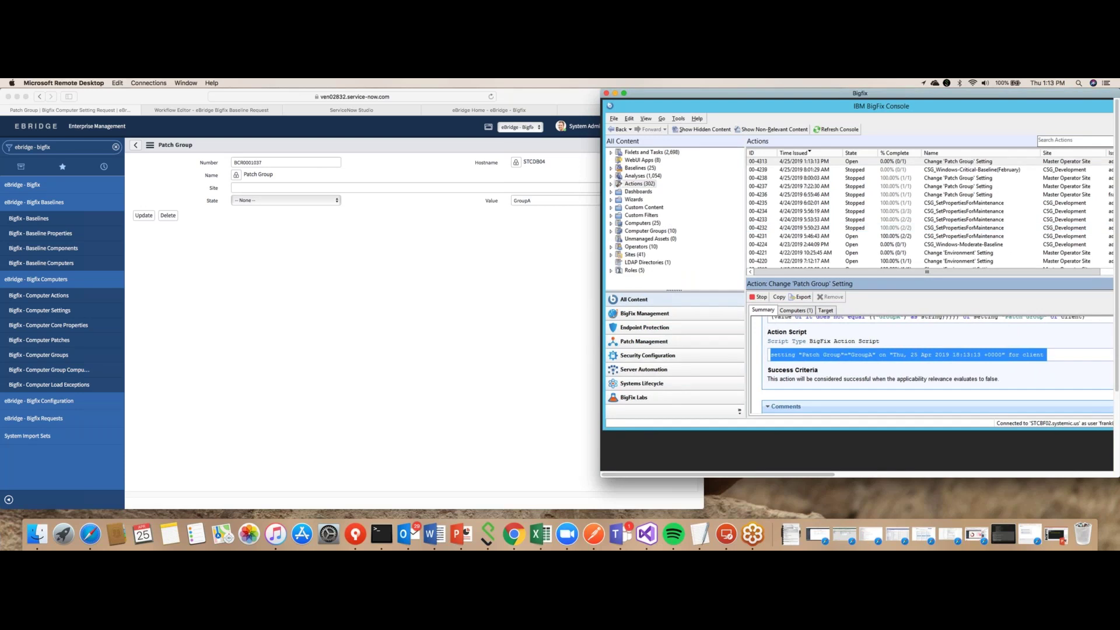
# Step: Switch back to eBridge in Safari, open the Baseline Request form from the BigFix catalog and review its fields
pyautogui.click(168, 202)
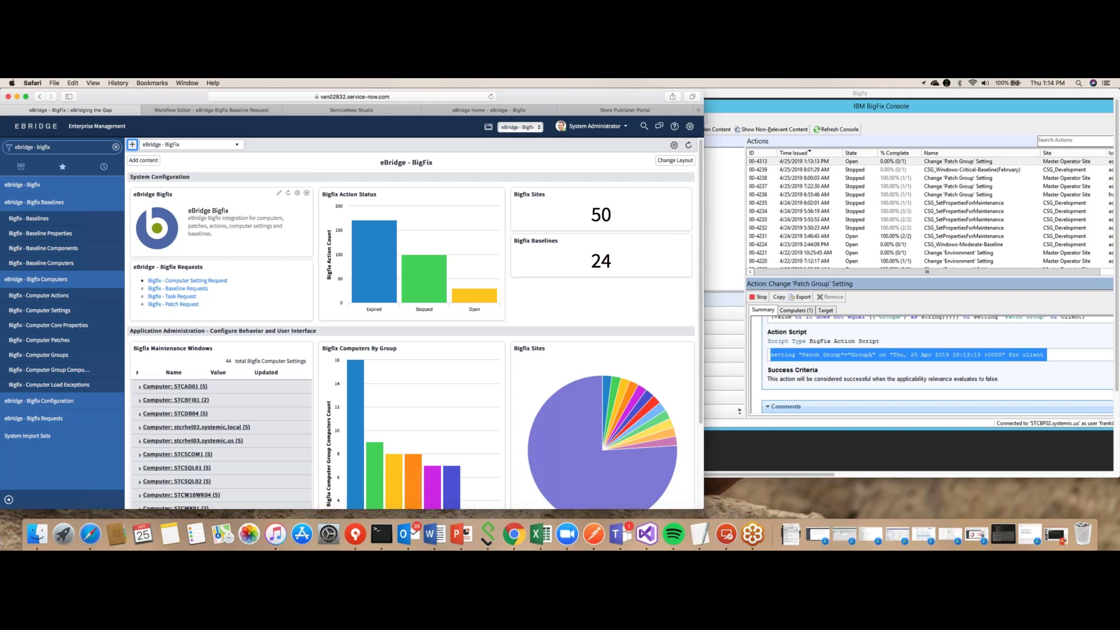
pyautogui.click(214, 215)
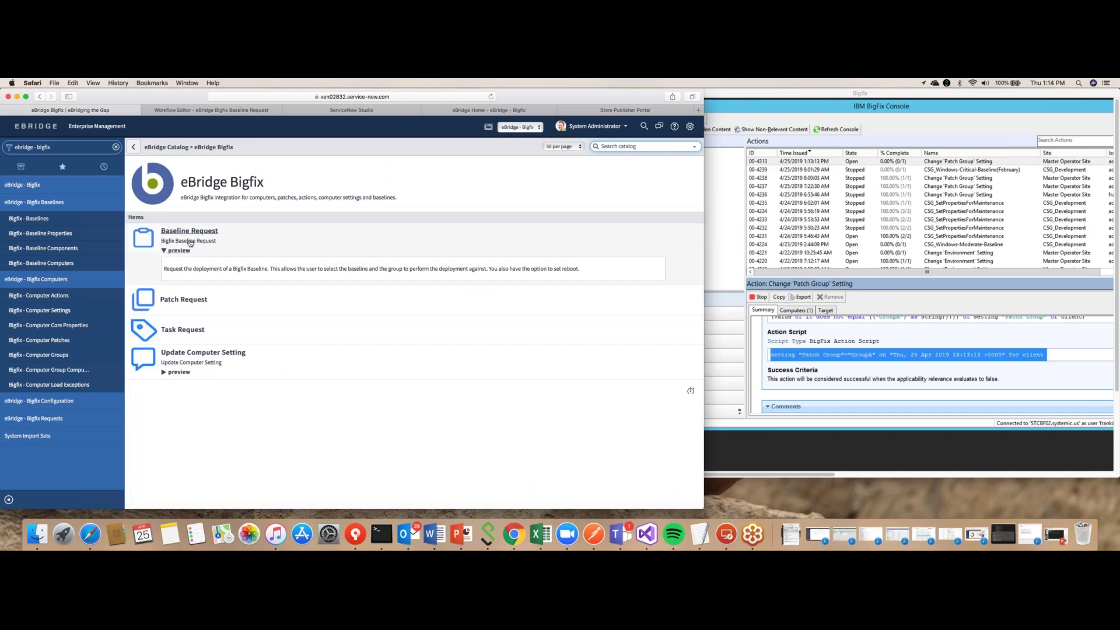
pyautogui.click(272, 235)
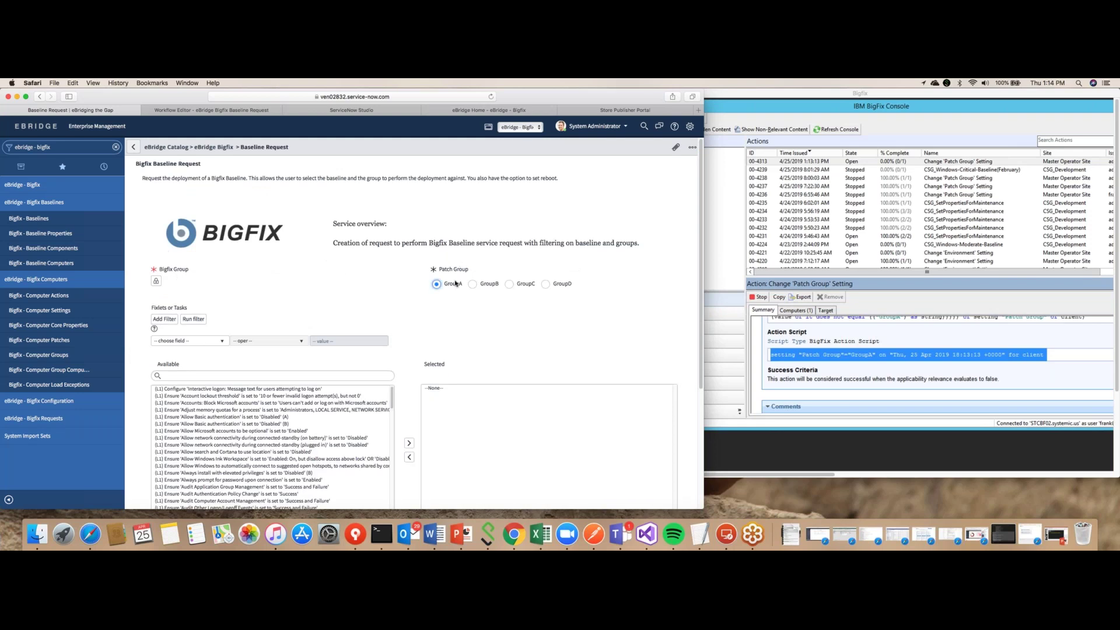
pyautogui.scroll(-2, 317, 399)
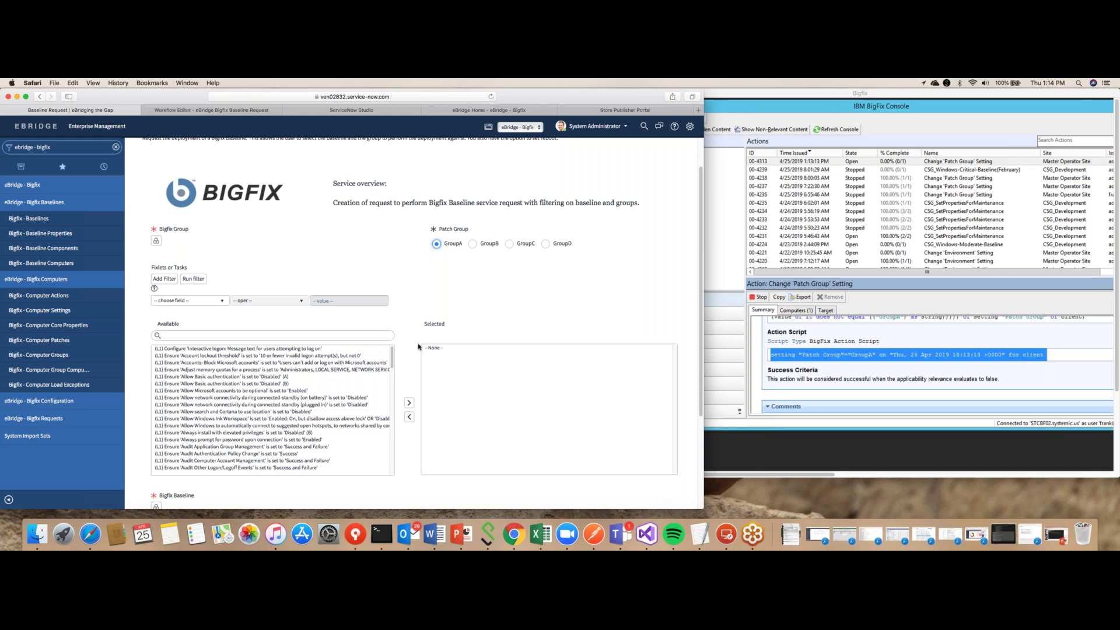
pyautogui.scroll(-1, 418, 347)
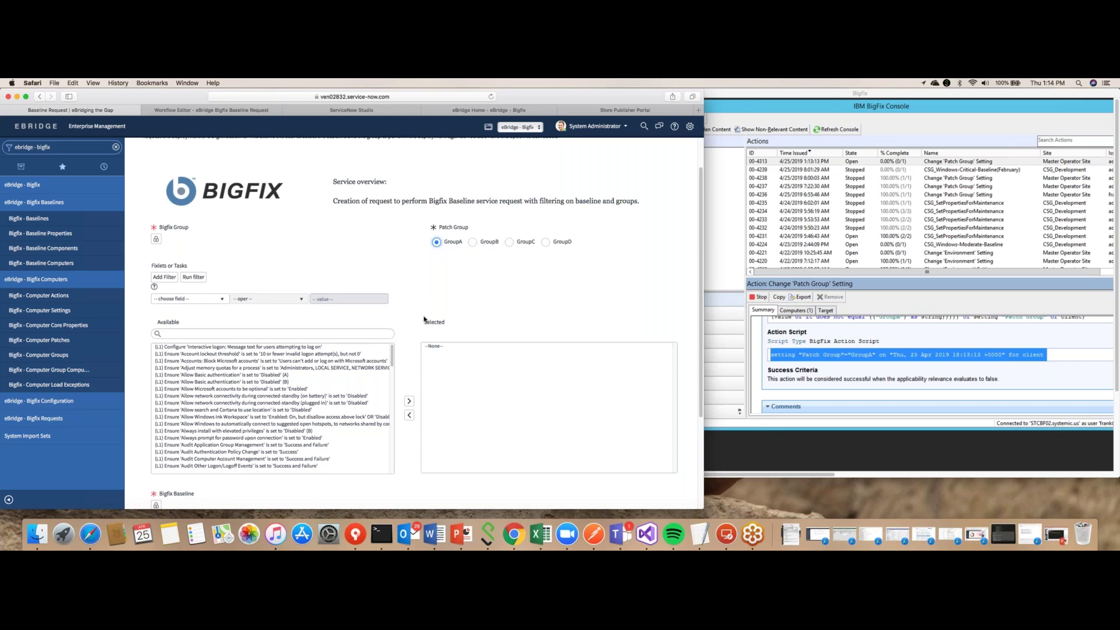
pyautogui.scroll(-5, 424, 319)
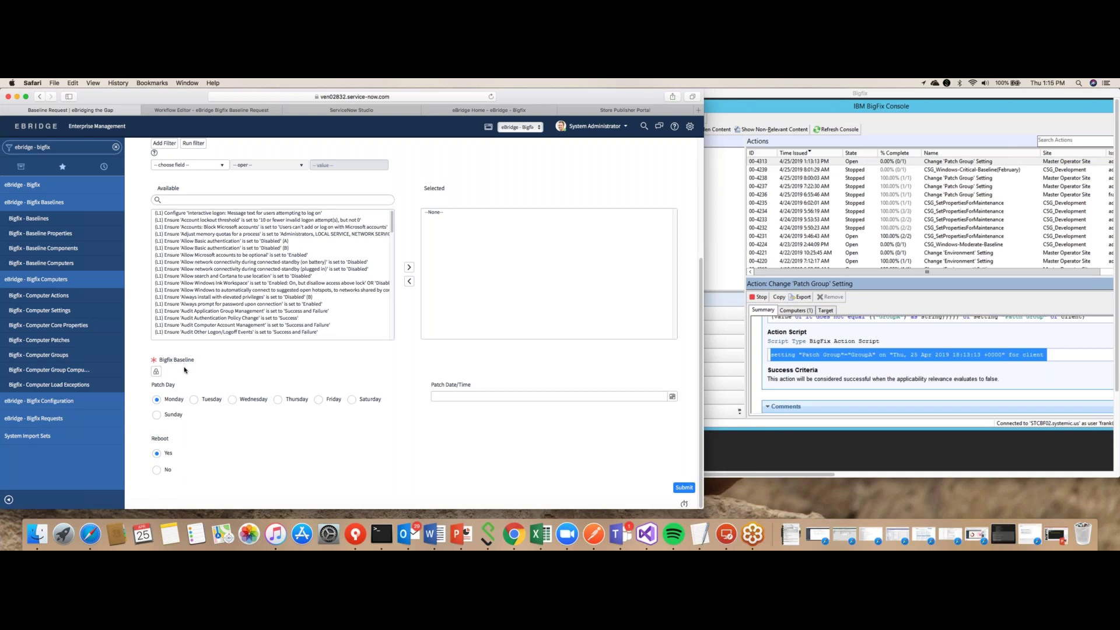
# Step: Examine the eBridge Bigfix Baseline Request workflow diagram, bring the BigFix Console forward and return to the Baseline Request form in Safari
pyautogui.scroll(5, 192, 361)
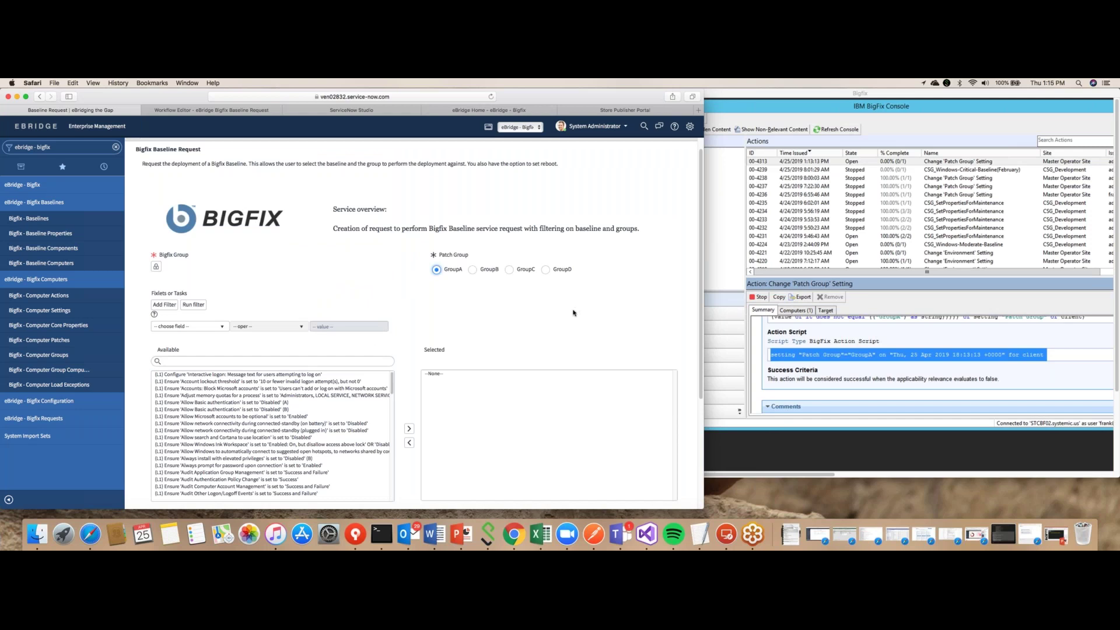
pyautogui.click(216, 112)
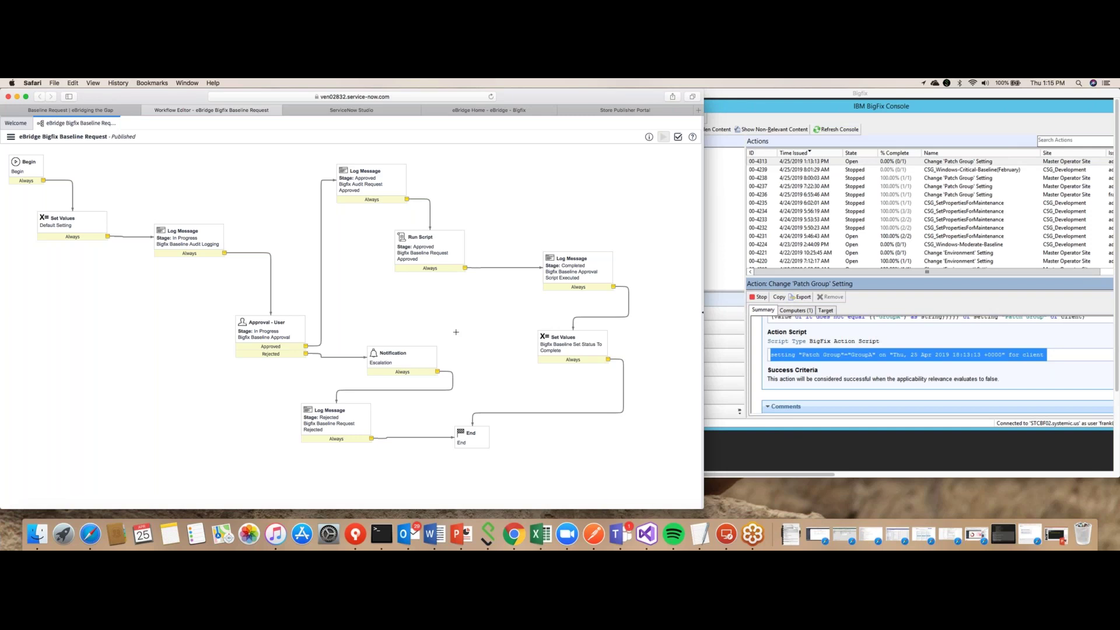
pyautogui.click(97, 110)
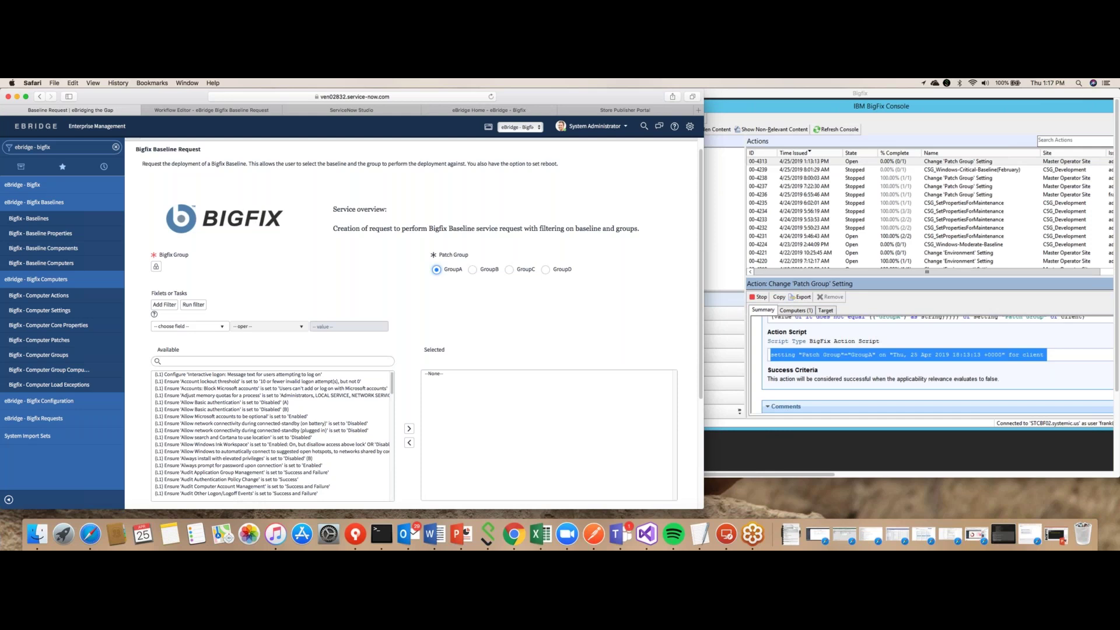
pyautogui.click(723, 537)
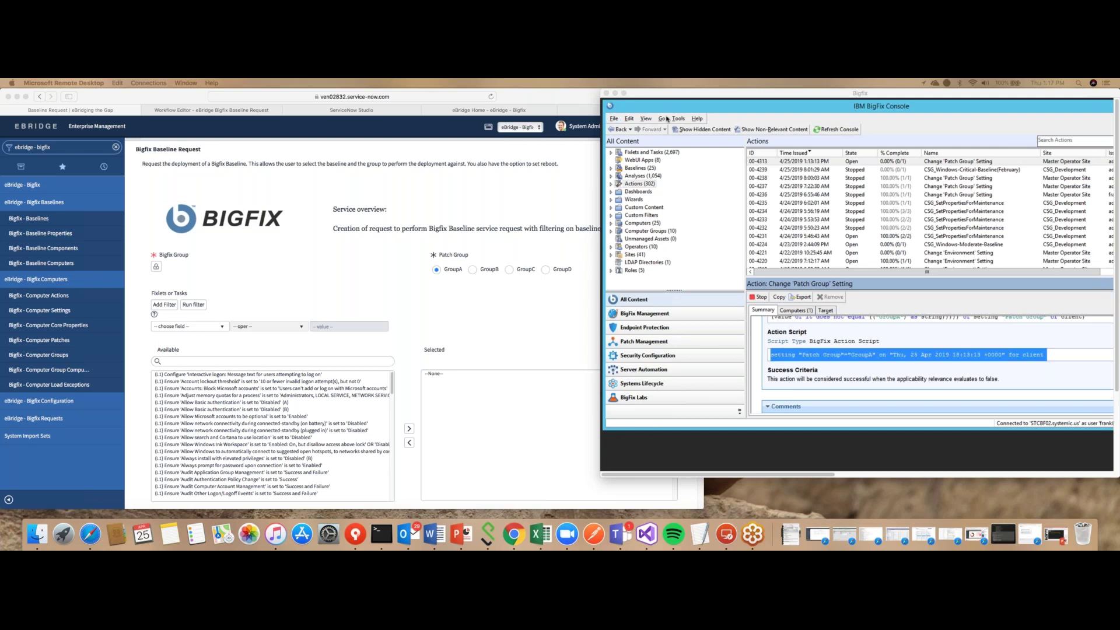
pyautogui.click(531, 98)
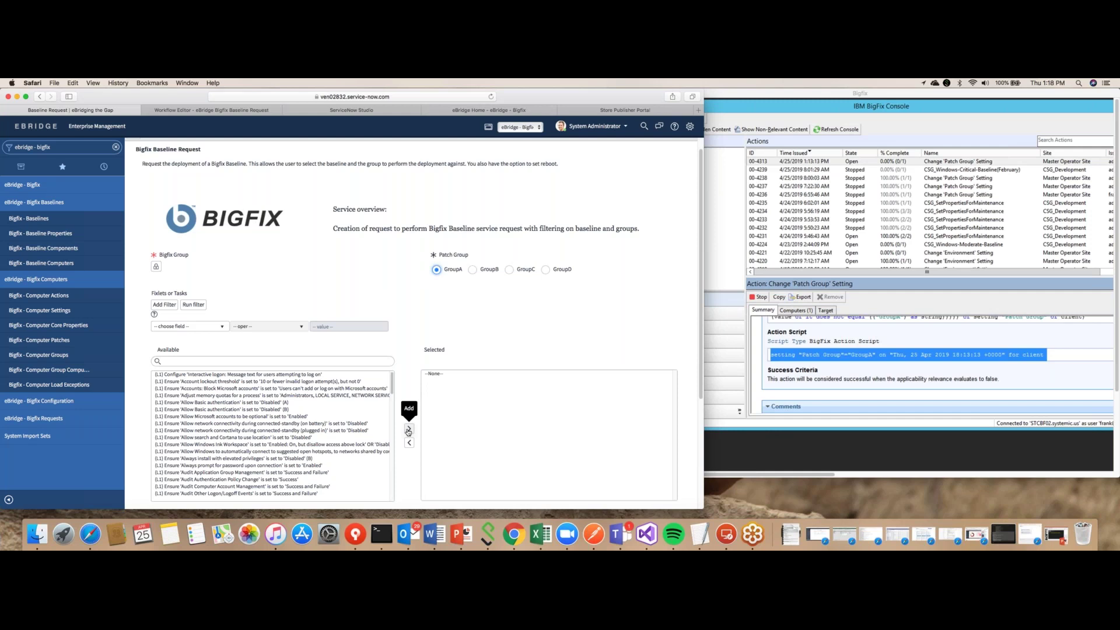
# Step: Choose CSG_All Windows as the Bigfix Group of the baseline request
pyautogui.scroll(-1, 408, 431)
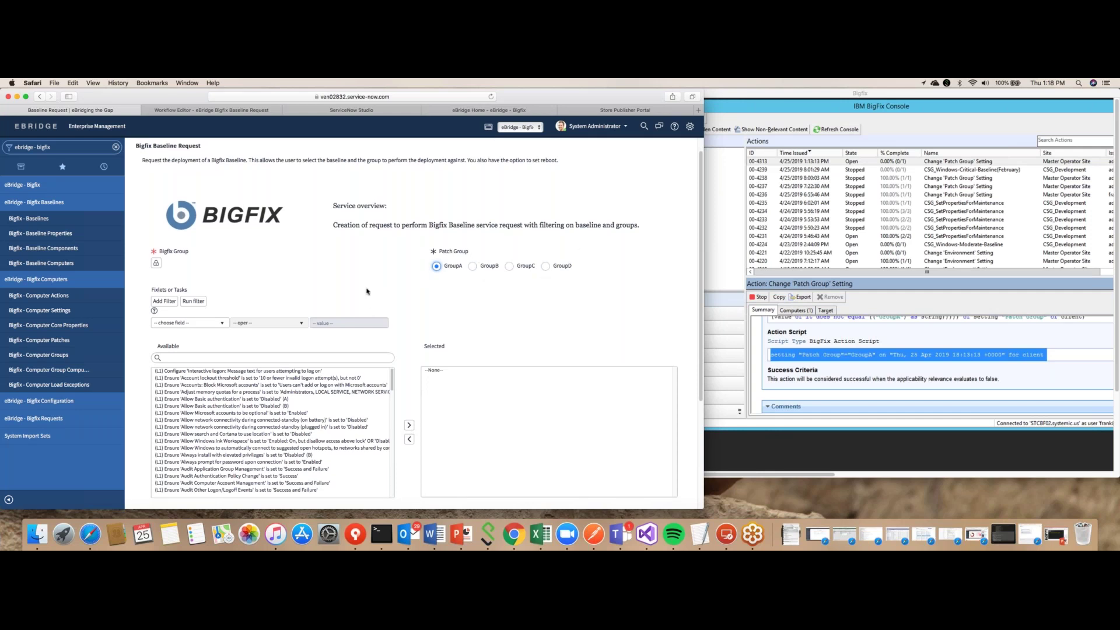
pyautogui.click(156, 265)
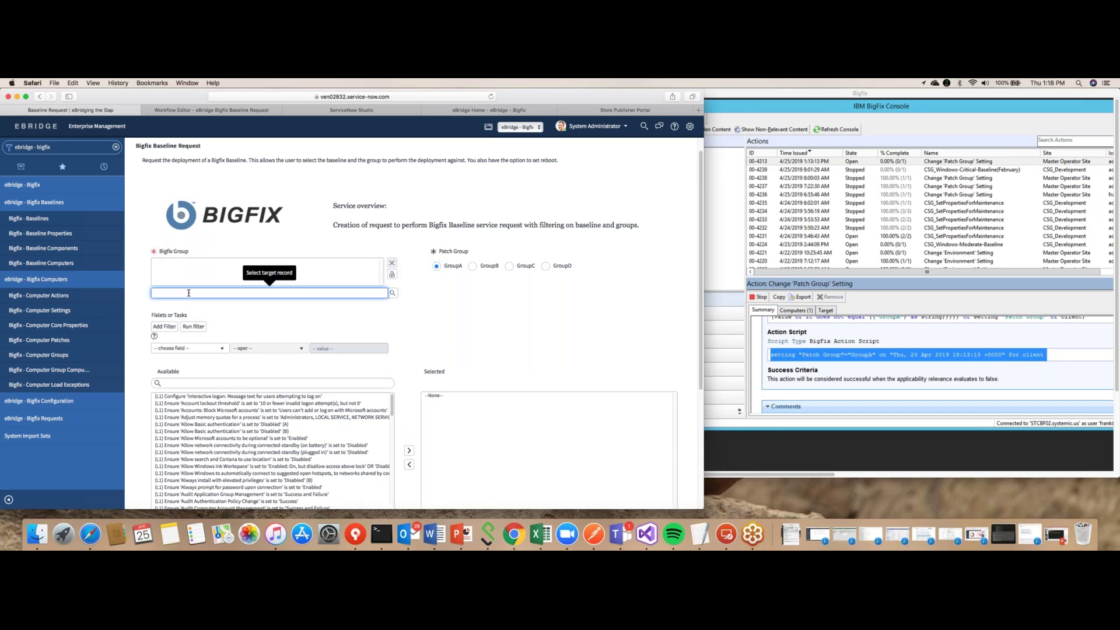
pyautogui.click(259, 219)
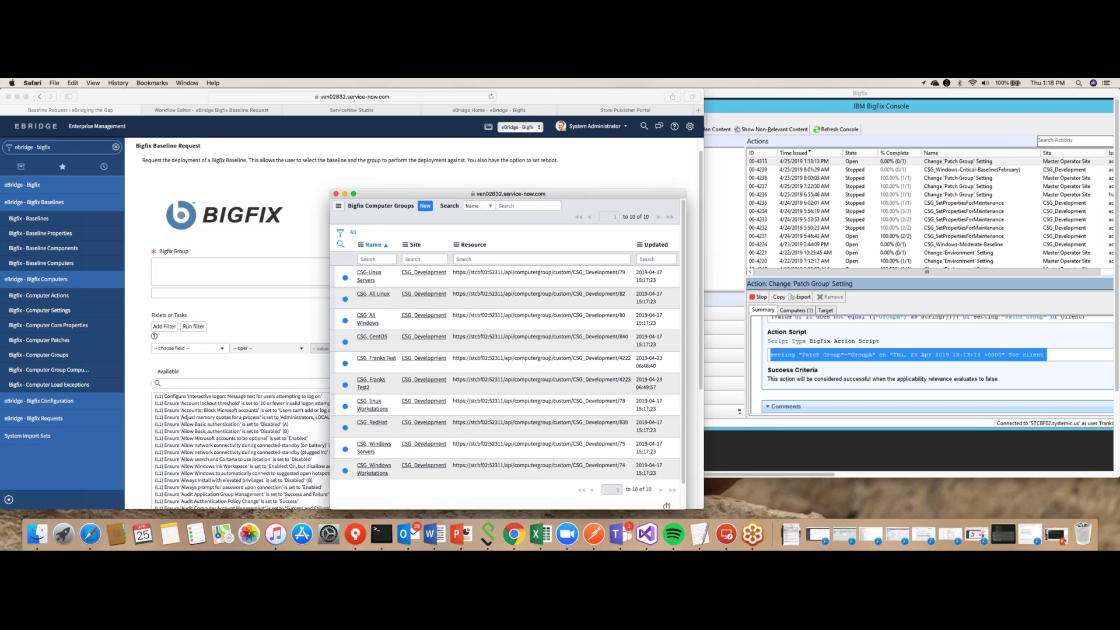
pyautogui.scroll(-2, 505, 350)
pyautogui.click(368, 319)
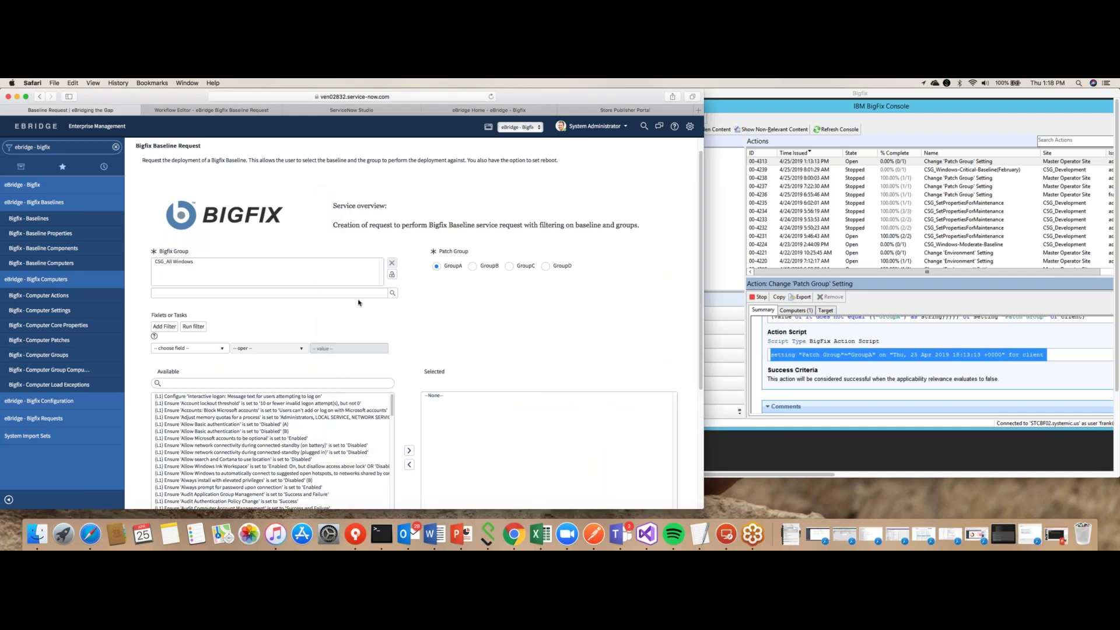
# Step: Set the Patch Group to GroupB and add the first eleven available fixlets, through 'Allow Windows Ink Workspace', to the selected list
pyautogui.click(473, 266)
pyautogui.moveTo(291, 398); pyautogui.dragTo(280, 452)
pyautogui.click(409, 435)
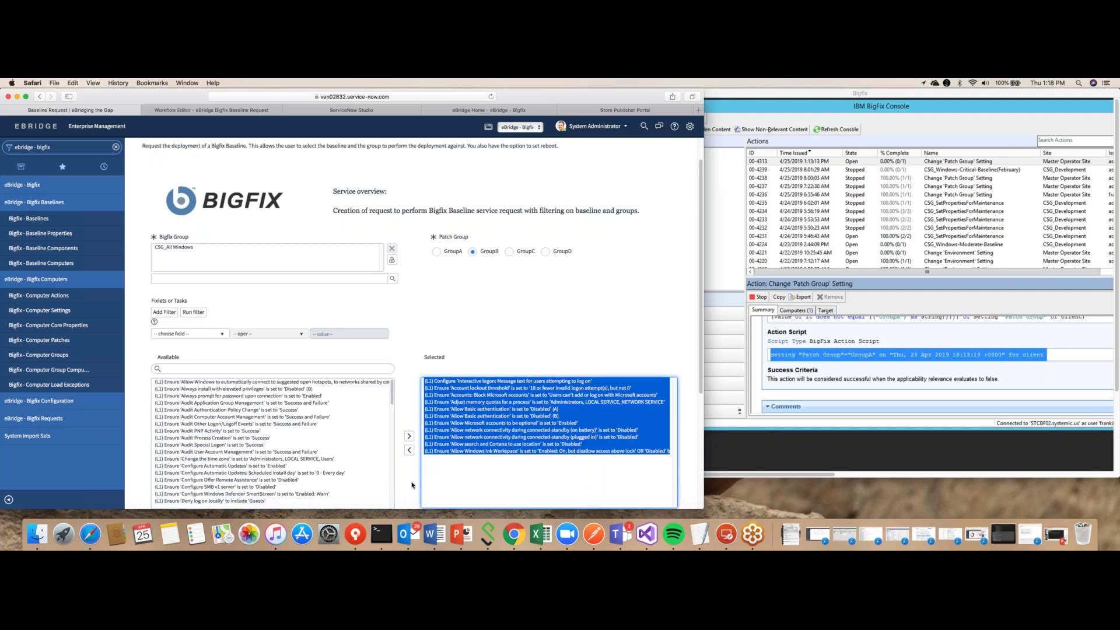
# Step: Search the Bigfix Baseline field for "csg" and choose CSG - windows important - 2 27
pyautogui.scroll(-5, 411, 485)
pyautogui.click(181, 432)
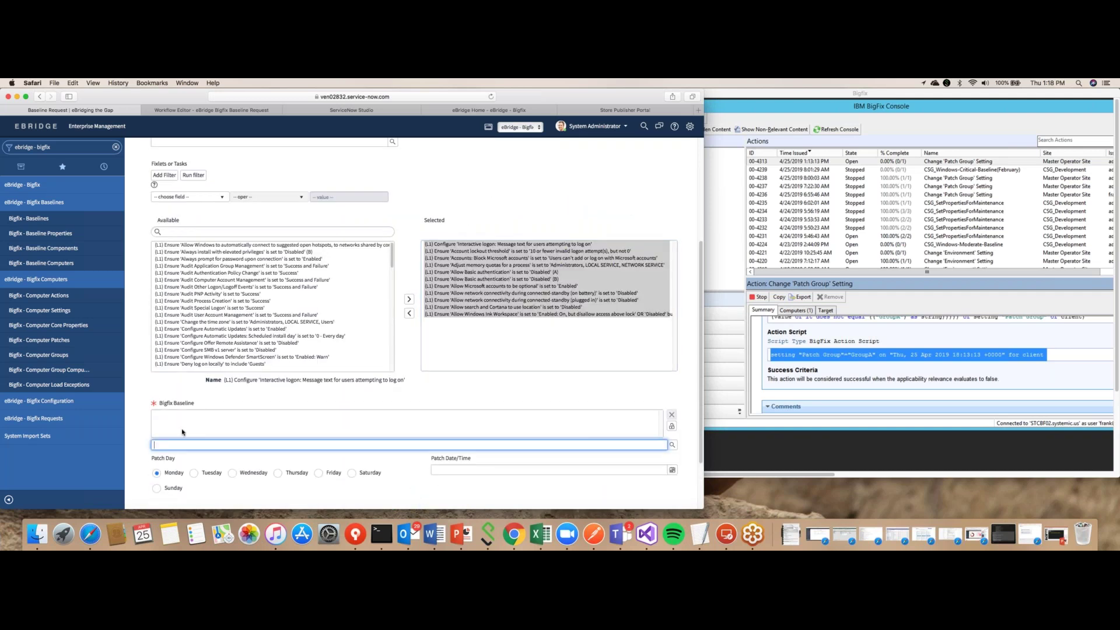
pyautogui.write('csg')
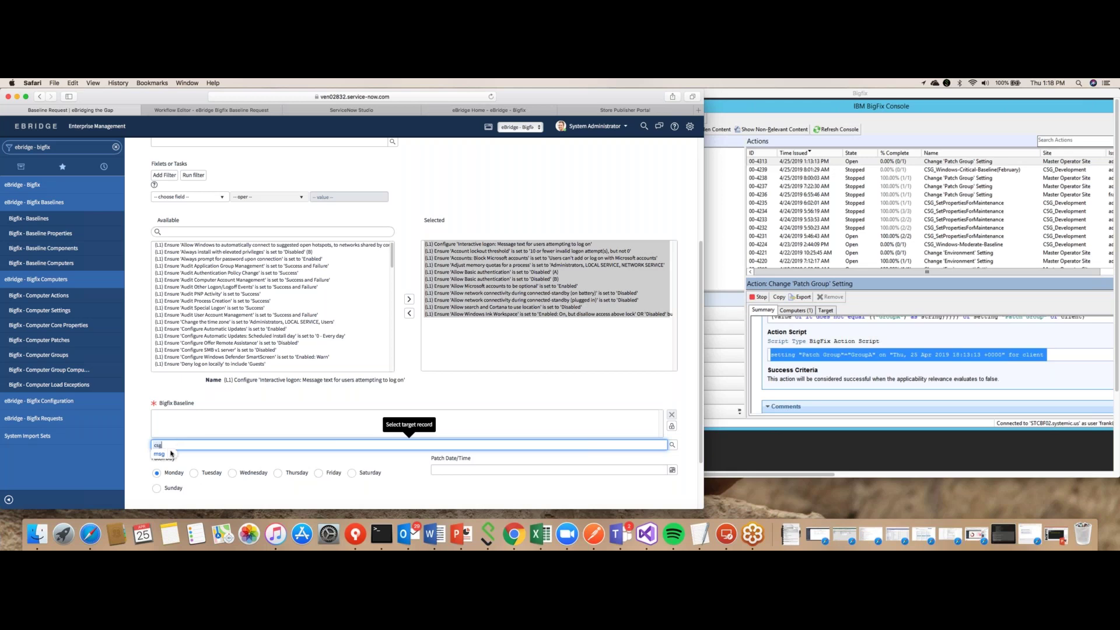
pyautogui.click(188, 462)
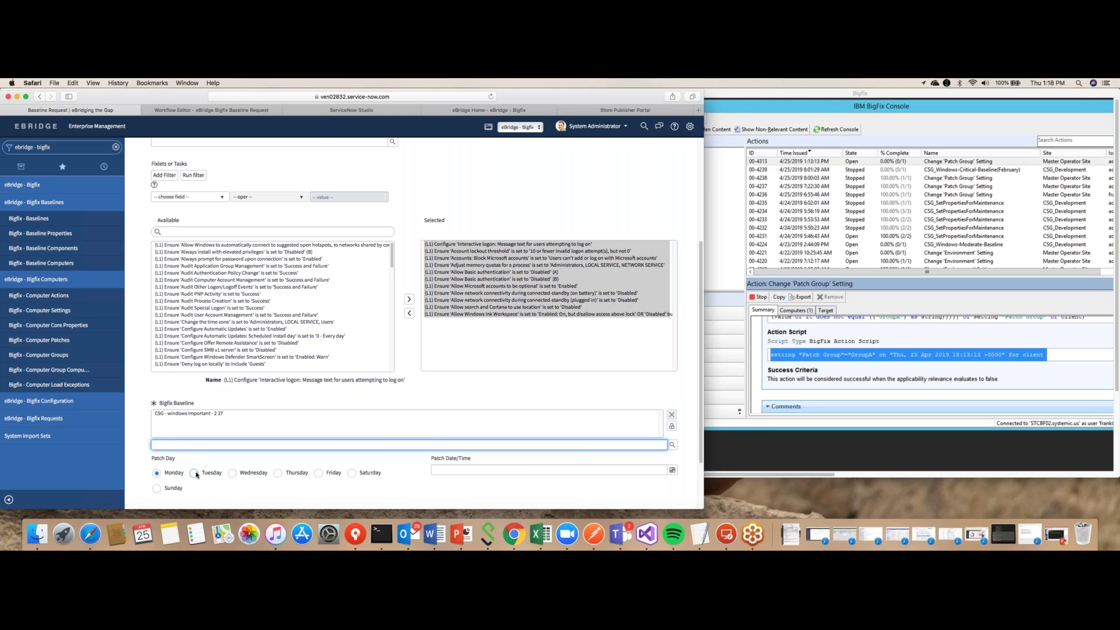
pyautogui.click(194, 472)
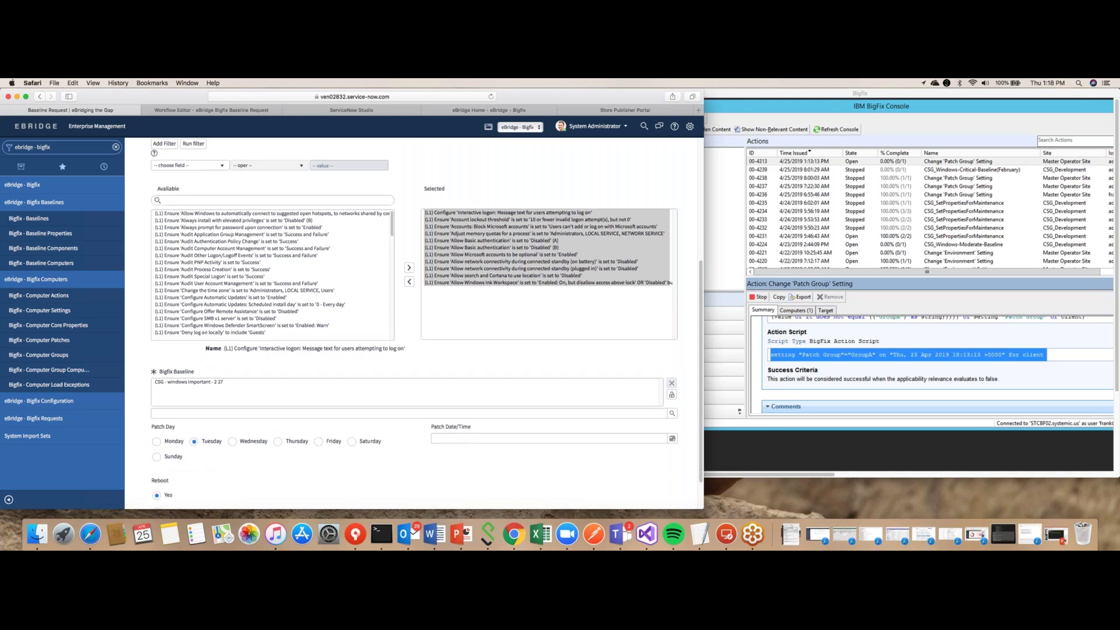
pyautogui.press('super+Tab')
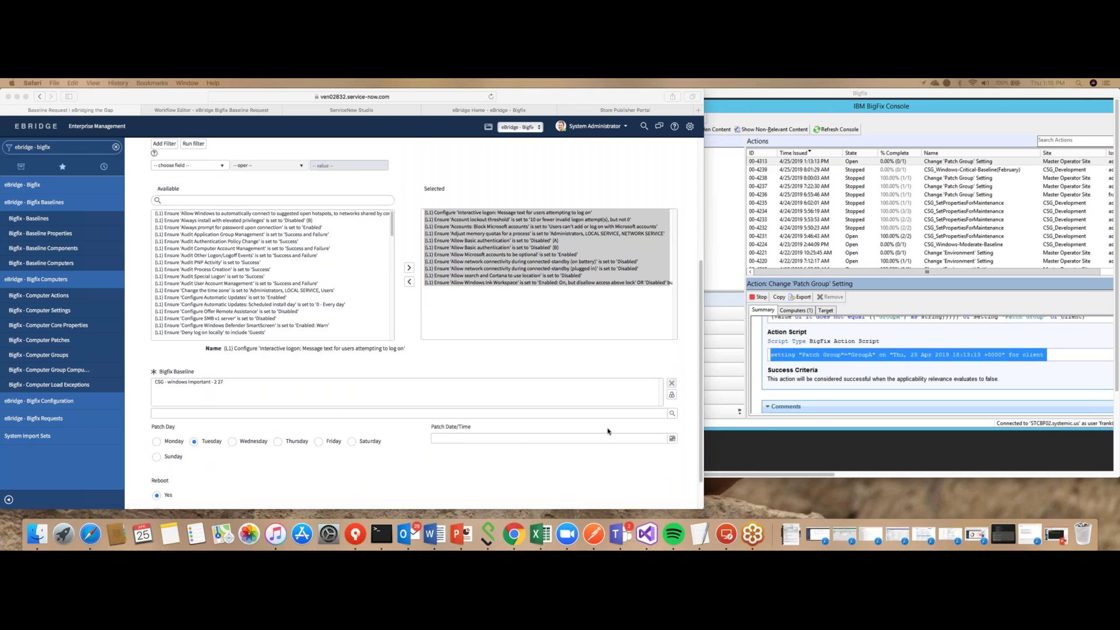
pyautogui.click(672, 439)
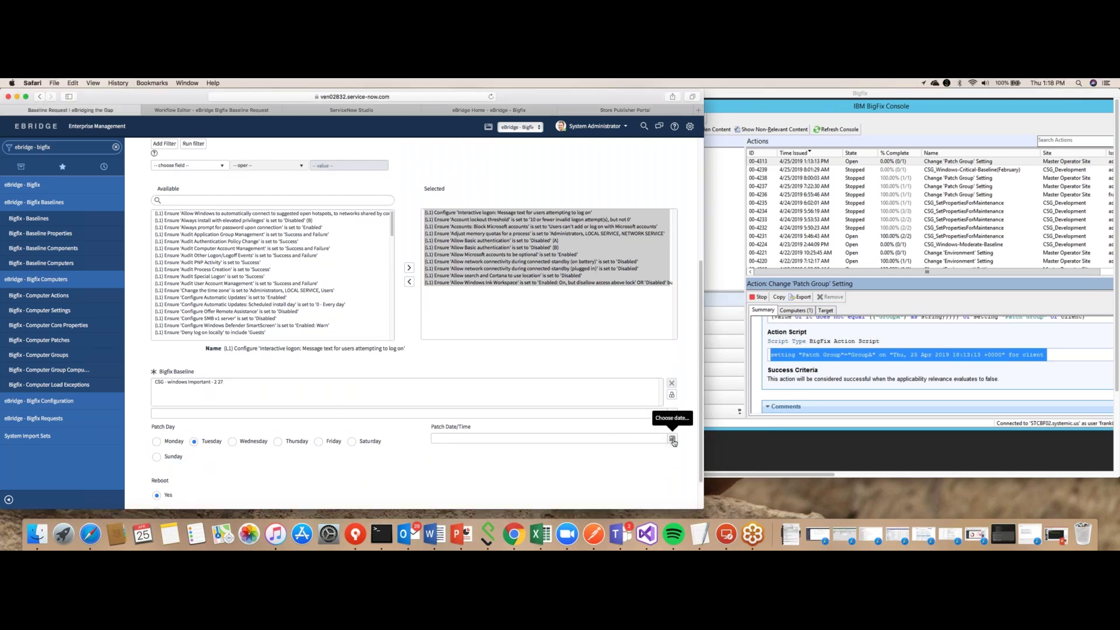
pyautogui.click(672, 438)
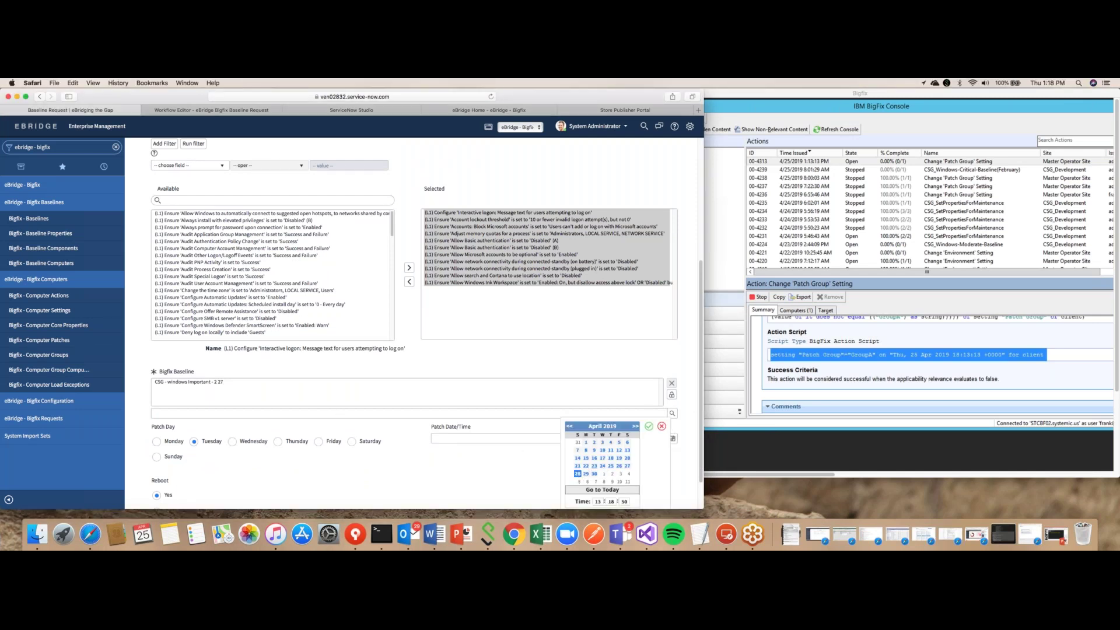
pyautogui.click(649, 426)
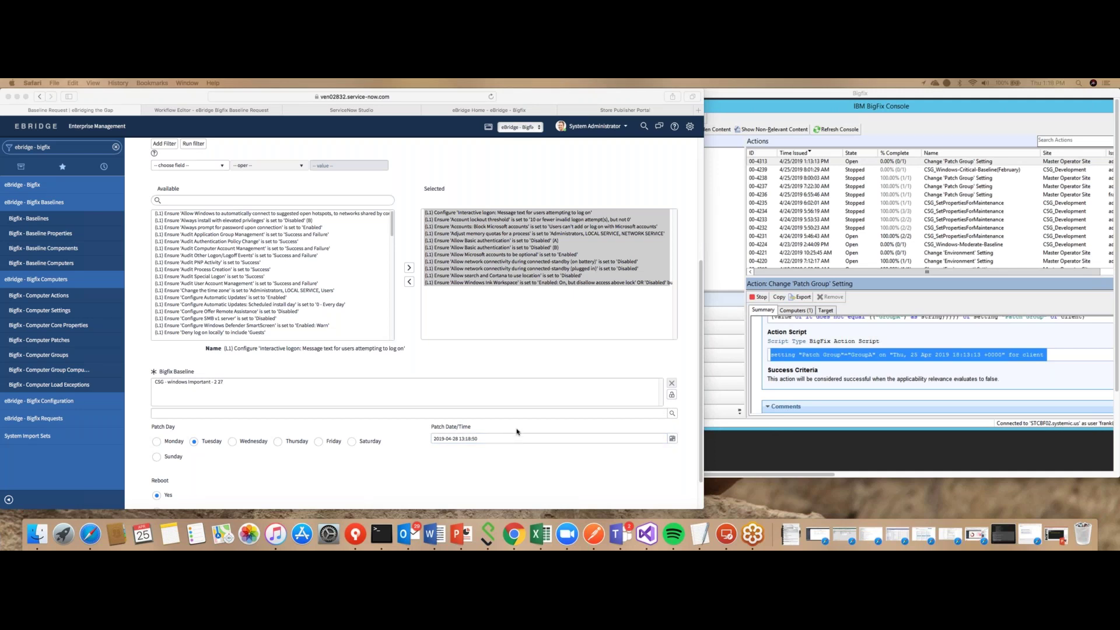
pyautogui.scroll(-2, 568, 449)
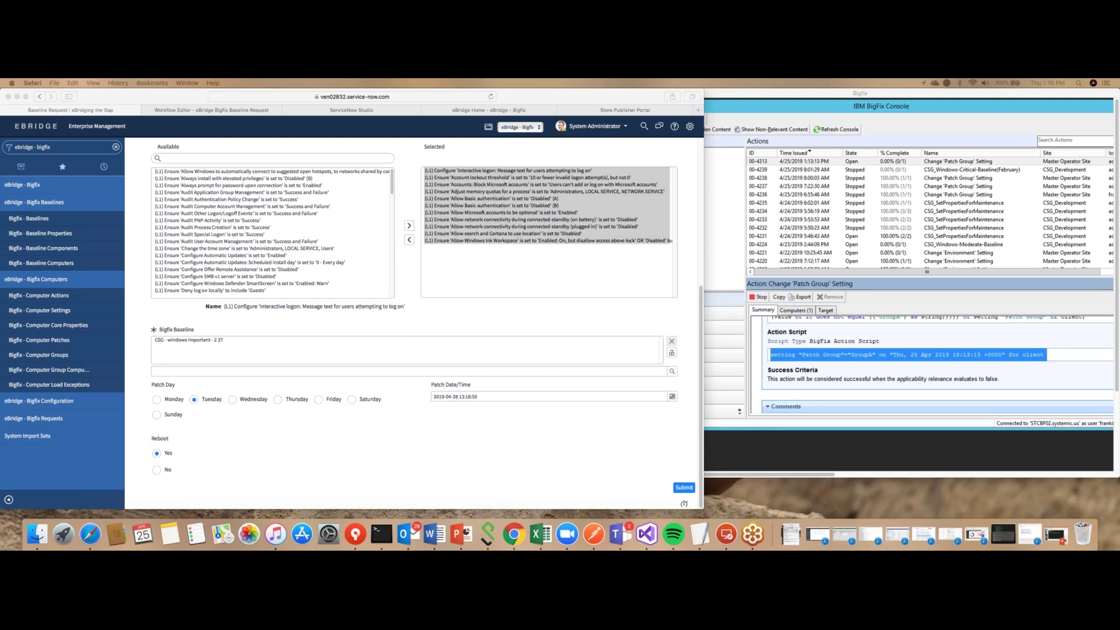
pyautogui.click(599, 449)
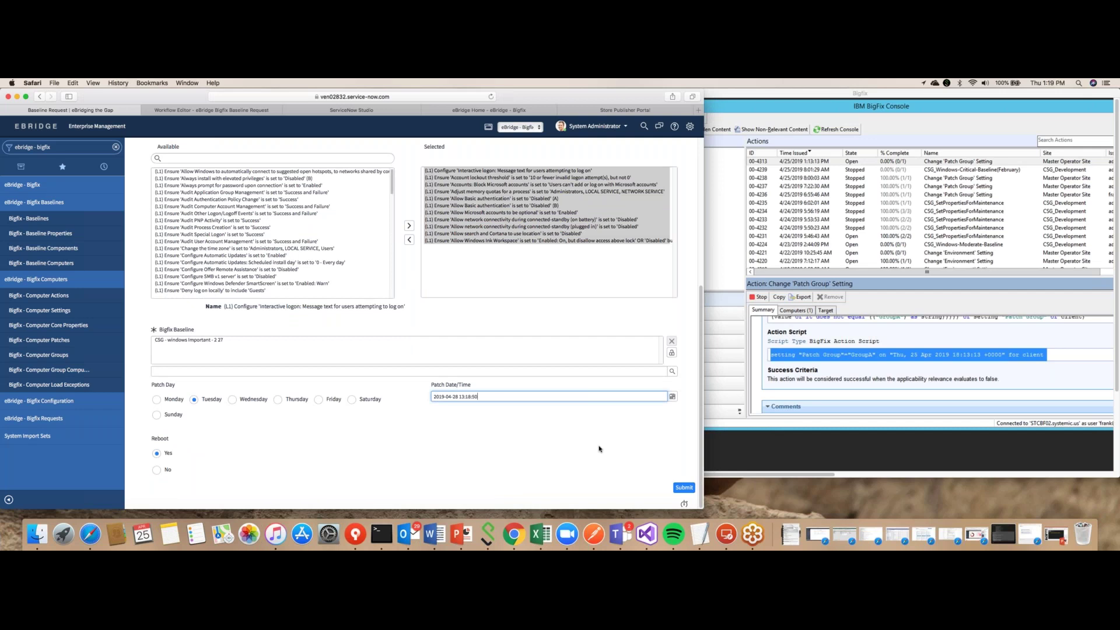
pyautogui.click(684, 487)
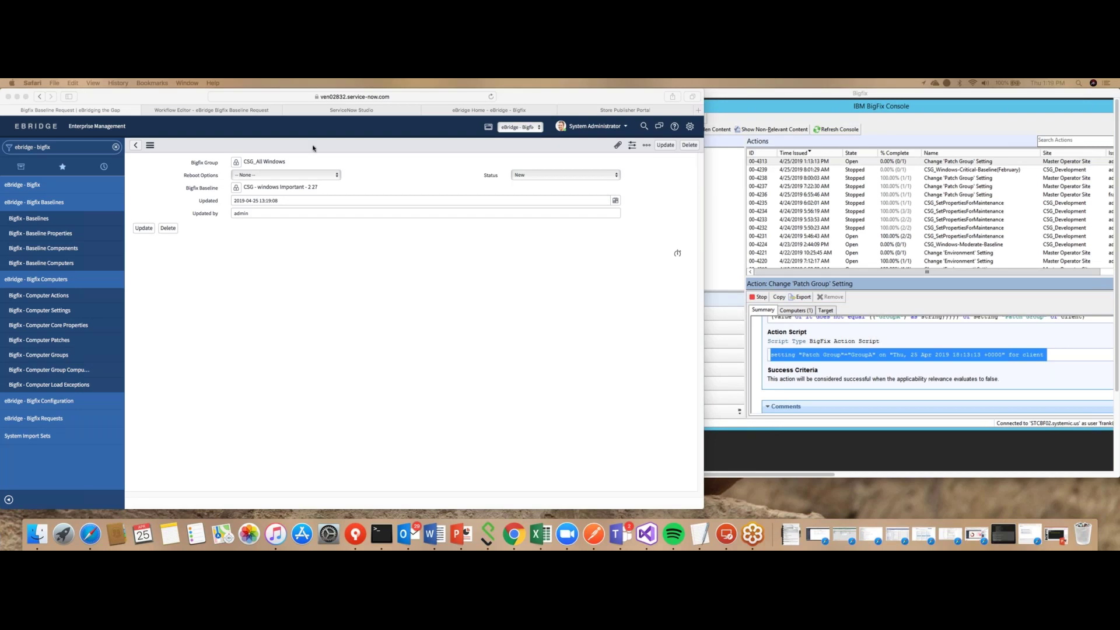
# Step: Check the approval stage in the baseline request workflow and impersonate the approving user
pyautogui.click(198, 110)
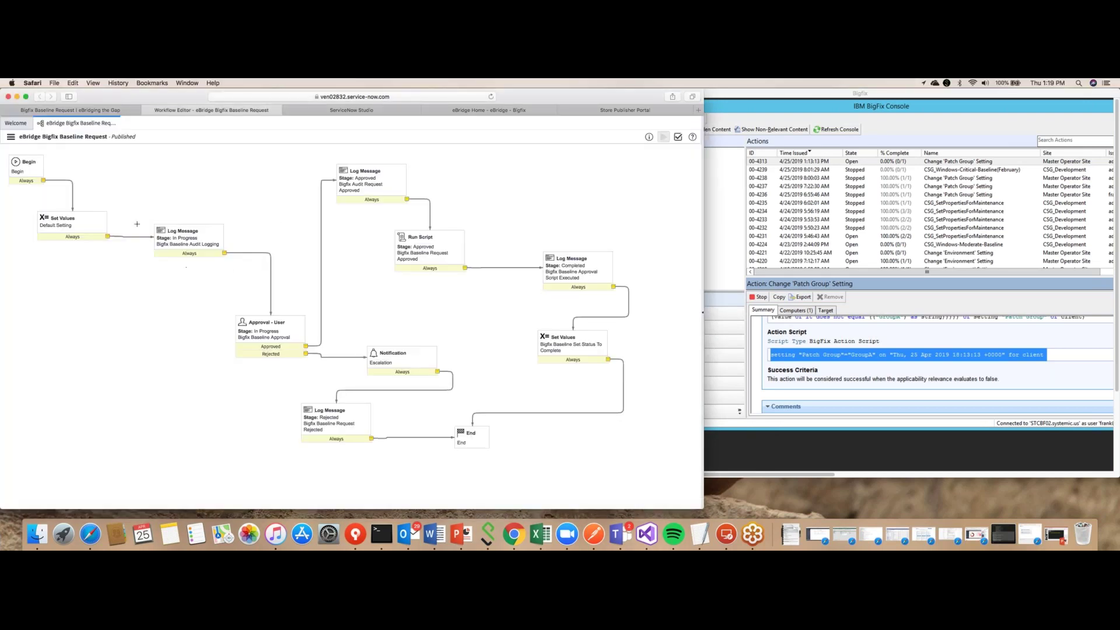
pyautogui.click(88, 112)
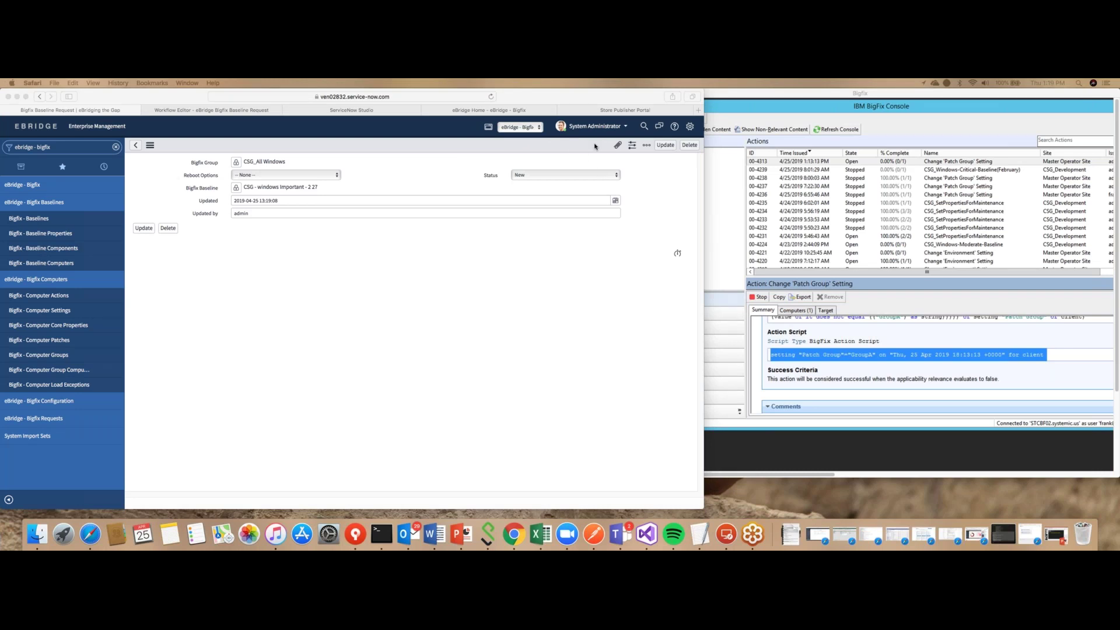
pyautogui.click(603, 124)
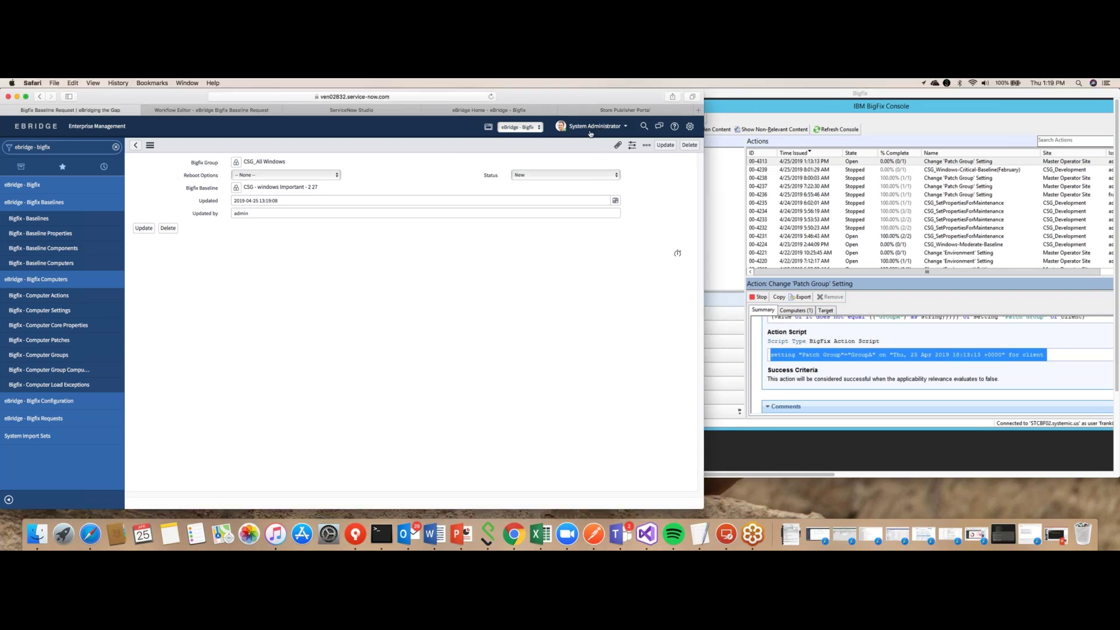
pyautogui.click(592, 128)
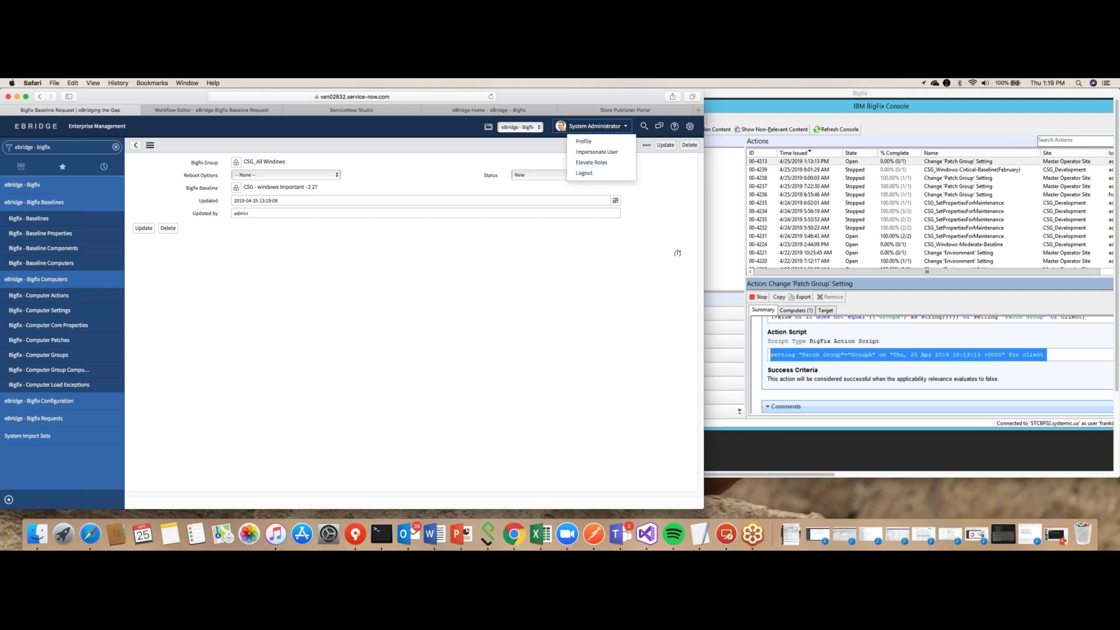
pyautogui.click(588, 154)
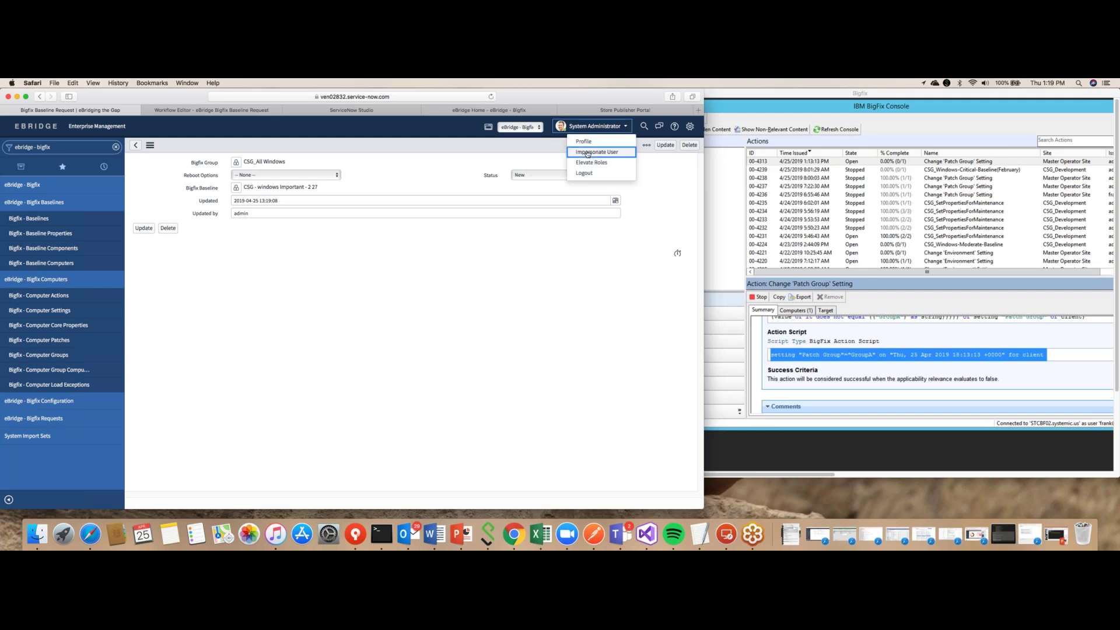
pyautogui.click(319, 205)
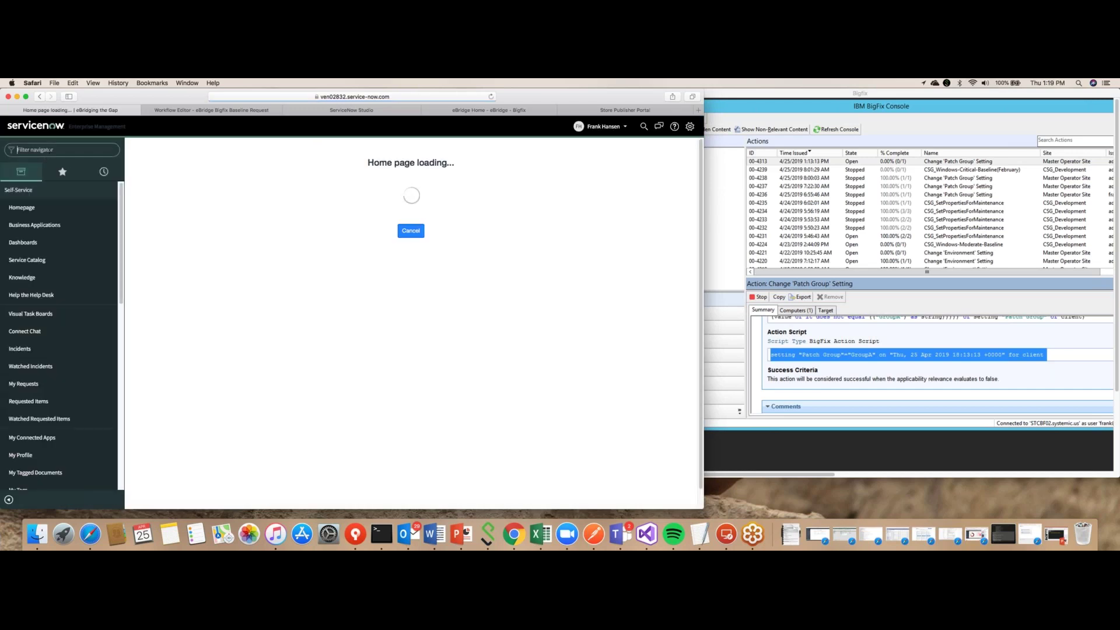
# Step: Find My Approvals by filtering for "approval", sort the approvals by Created in descending order and open the newest requested one
pyautogui.click(49, 150)
pyautogui.write('ap')
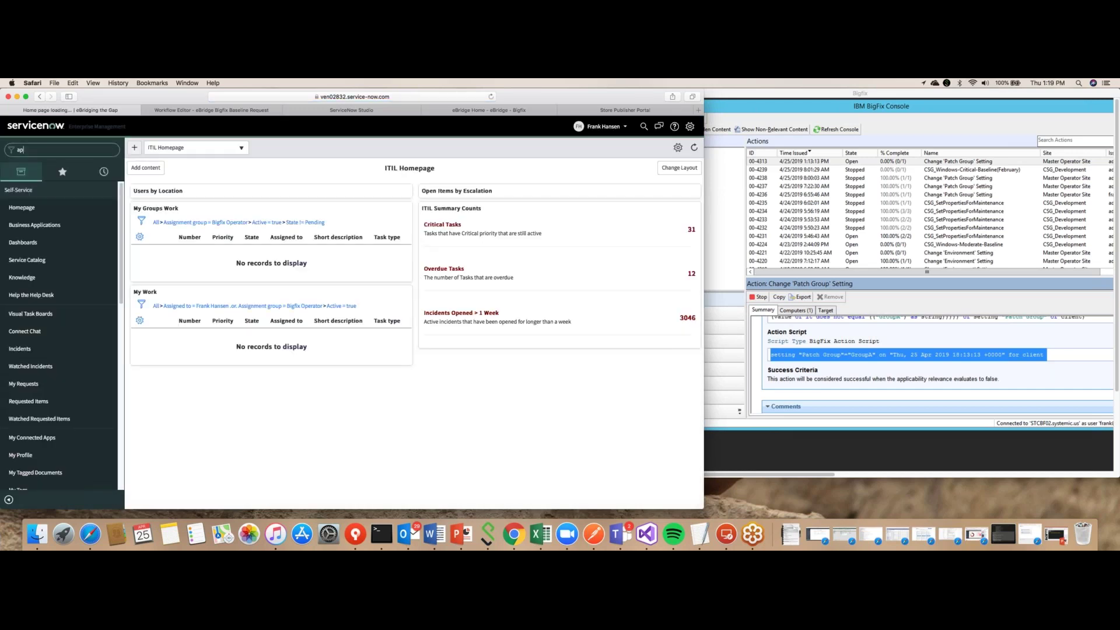
pyautogui.write('proval')
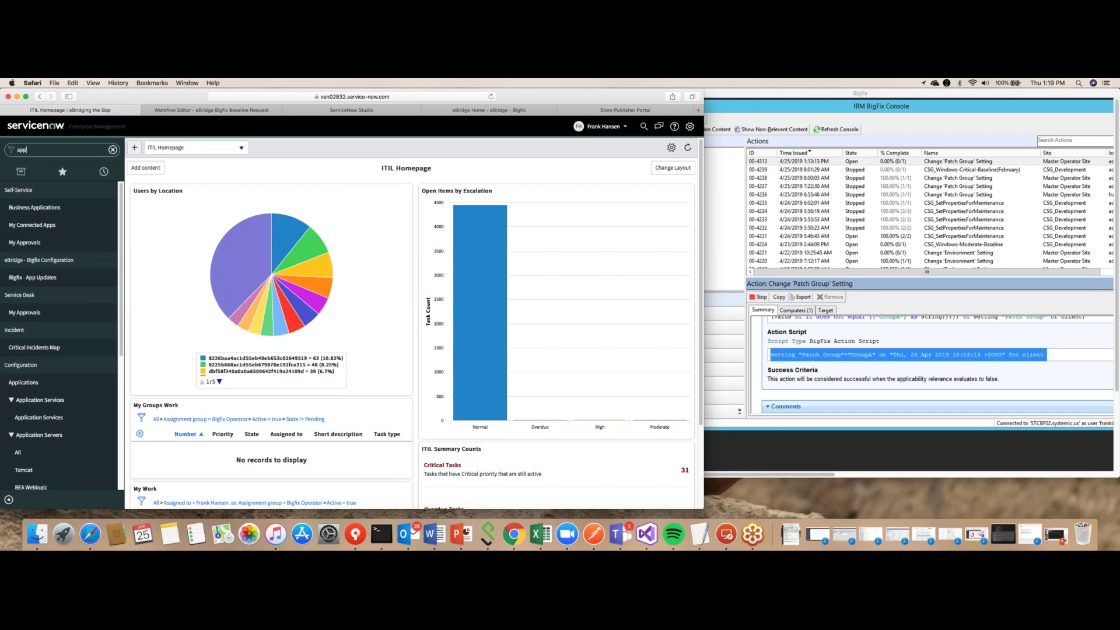
pyautogui.click(44, 205)
pyautogui.click(631, 181)
pyautogui.click(631, 181)
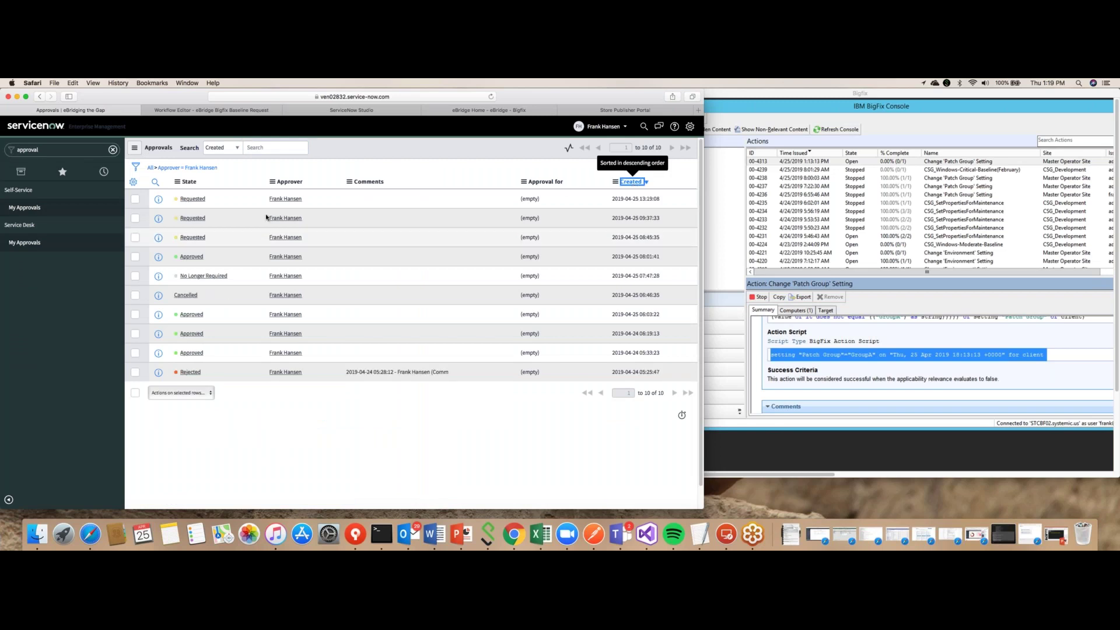
pyautogui.click(192, 200)
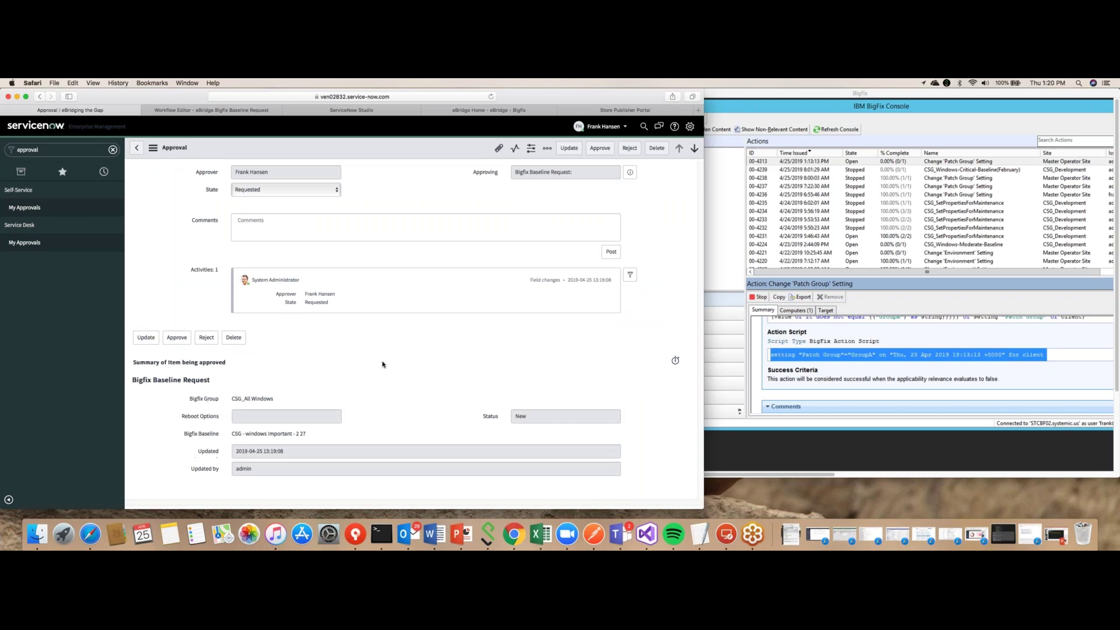
# Step: Review the approval's Bigfix Group and the workflow diagram, and approve the Bigfix Baseline Request
pyautogui.moveTo(237, 399); pyautogui.dragTo(268, 400)
pyautogui.click(334, 394)
pyautogui.click(233, 110)
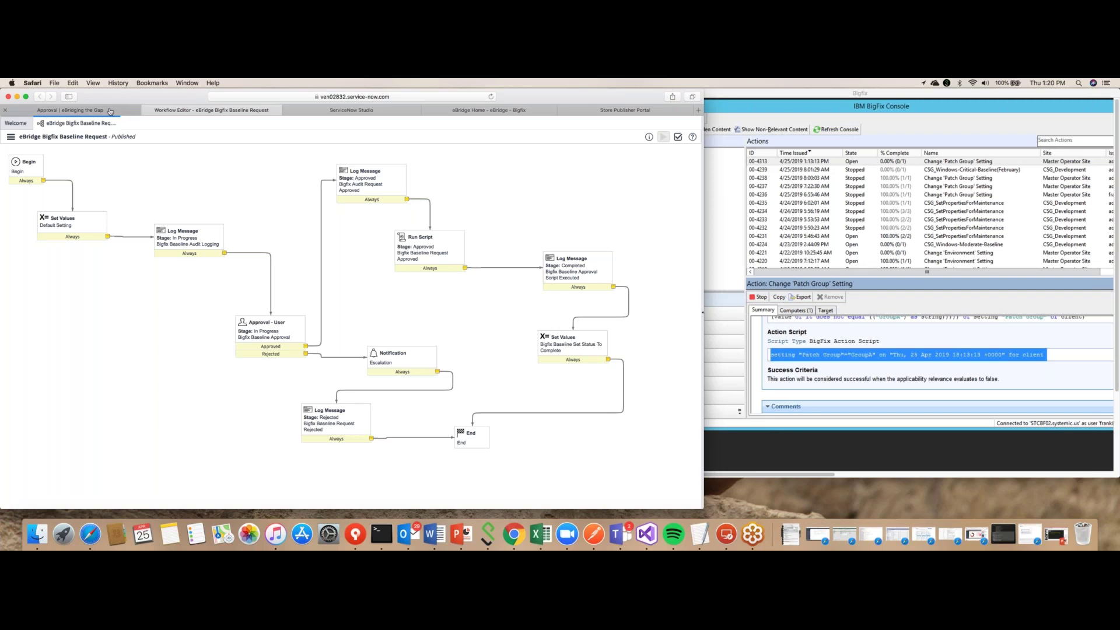
pyautogui.click(87, 111)
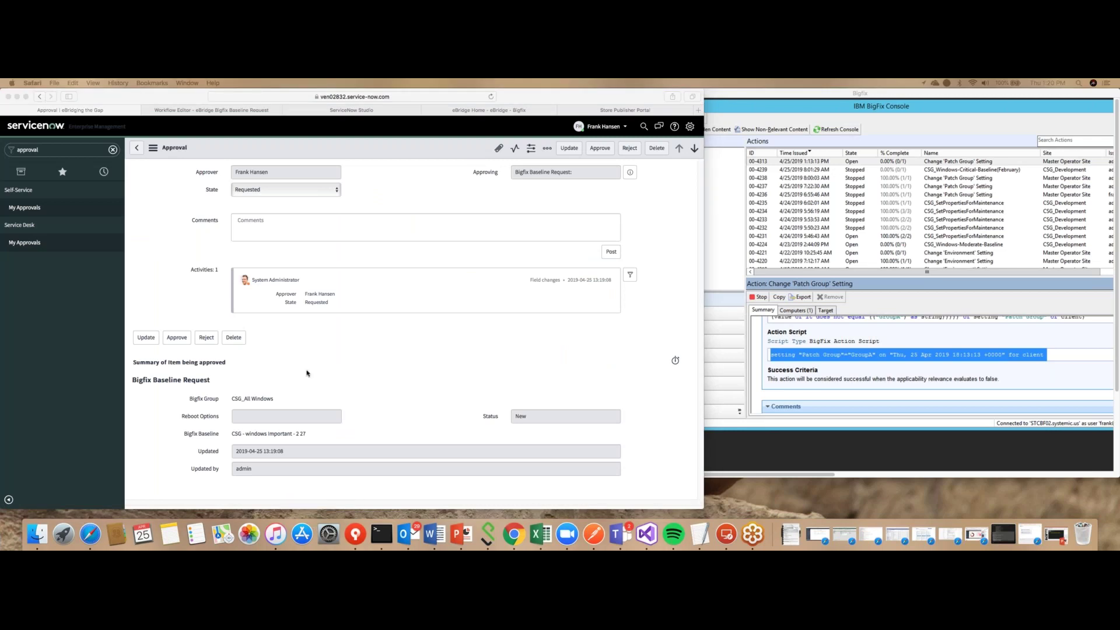
pyautogui.click(177, 339)
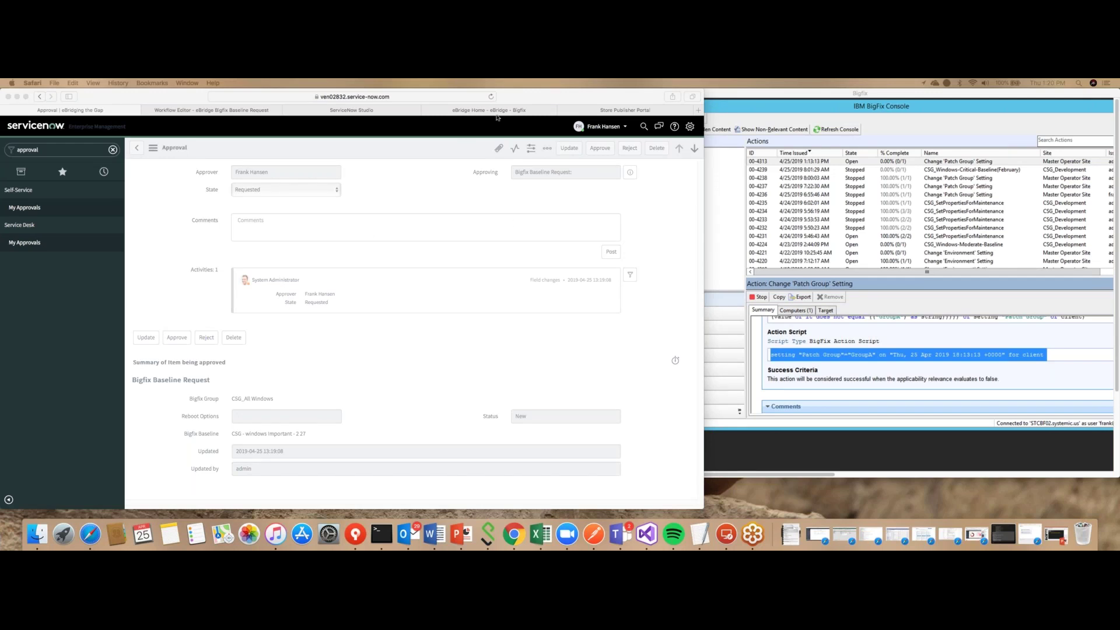
pyautogui.click(599, 147)
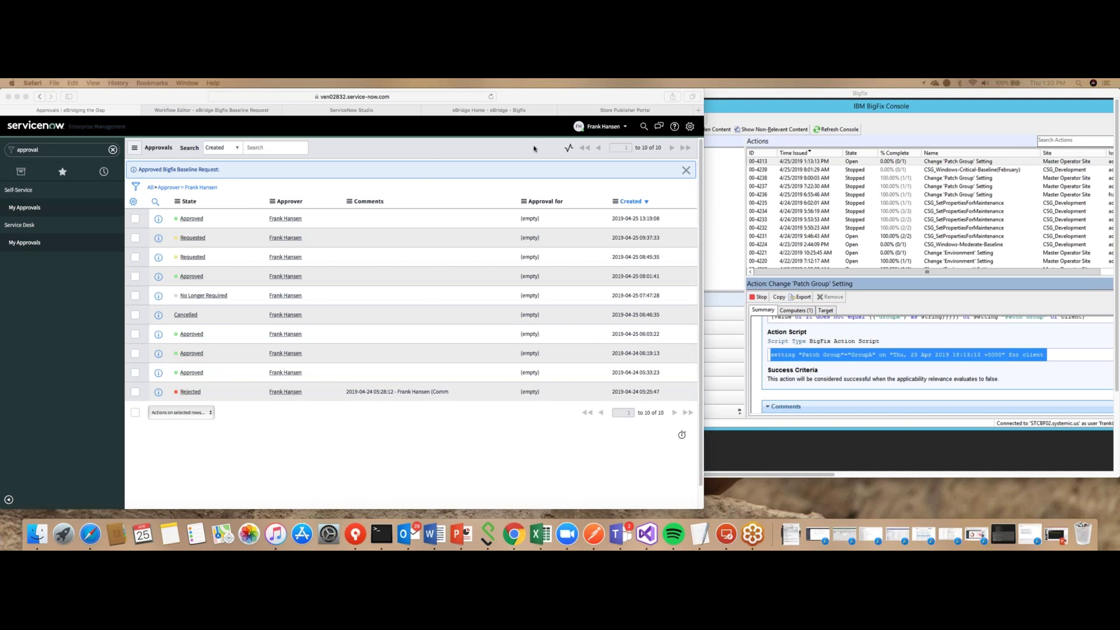
# Step: Switch the impersonation back to System Administrator and open the Bigfix Baseline Requests list from the homepage
pyautogui.click(606, 129)
pyautogui.click(601, 151)
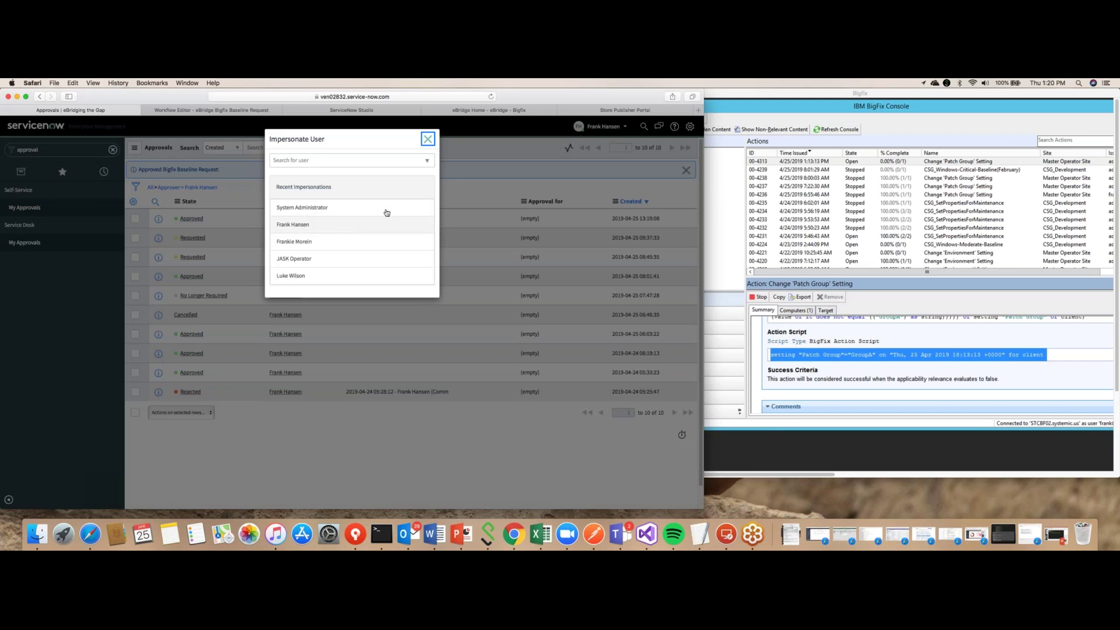
pyautogui.click(315, 210)
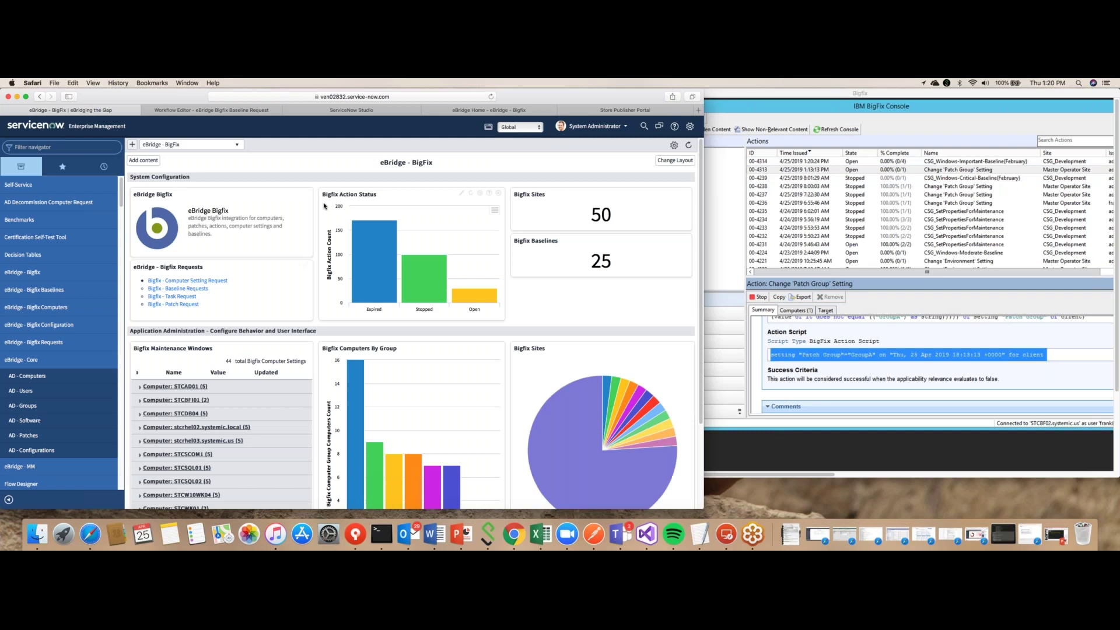
pyautogui.click(216, 215)
pyautogui.click(183, 288)
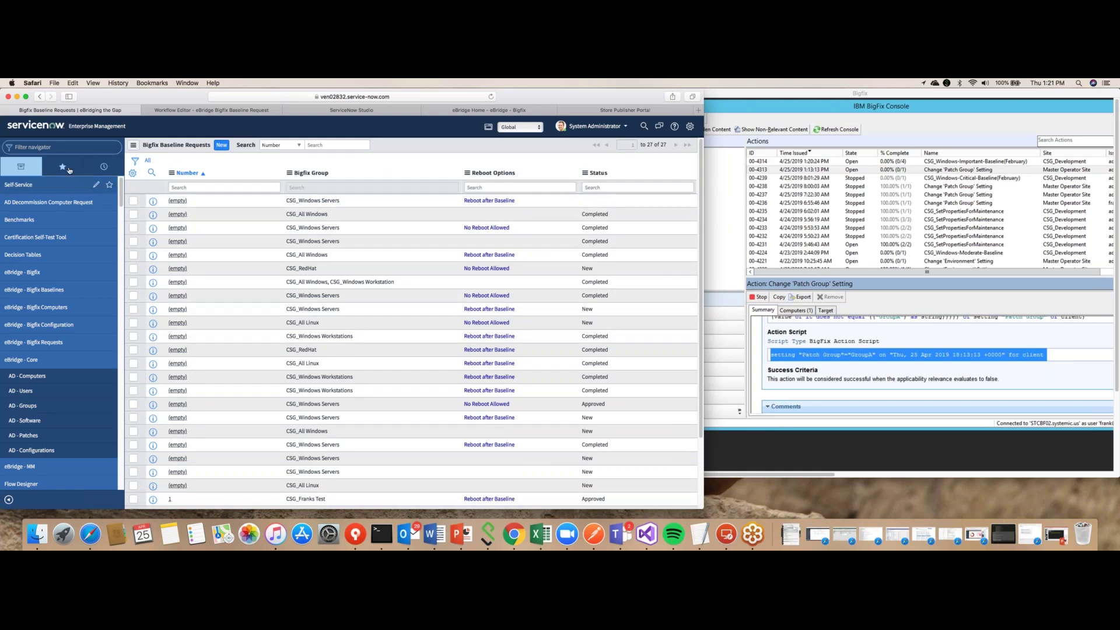
# Step: Return to the eBridge - BigFix homepage and inspect the bars of the Bigfix Action Status chart
pyautogui.click(135, 132)
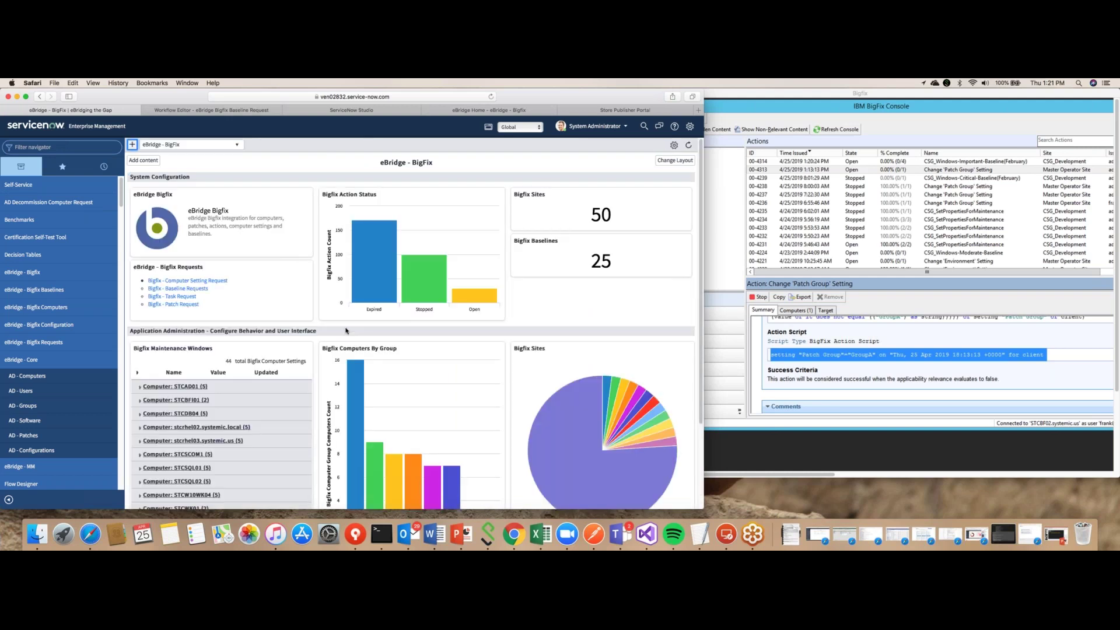
pyautogui.moveTo(376, 239)
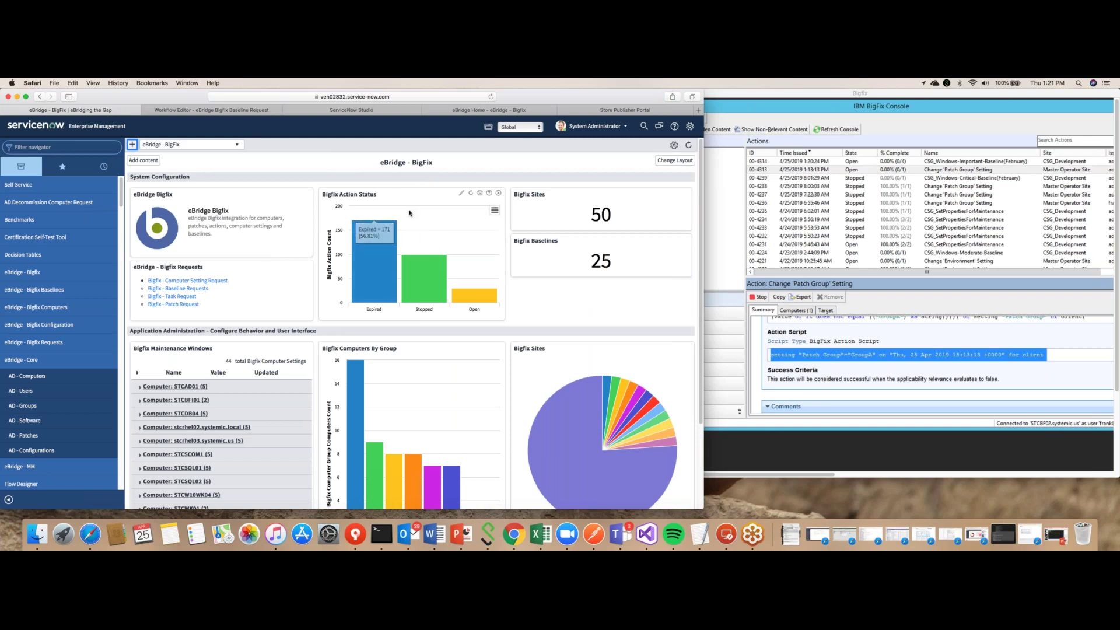
pyautogui.moveTo(377, 270)
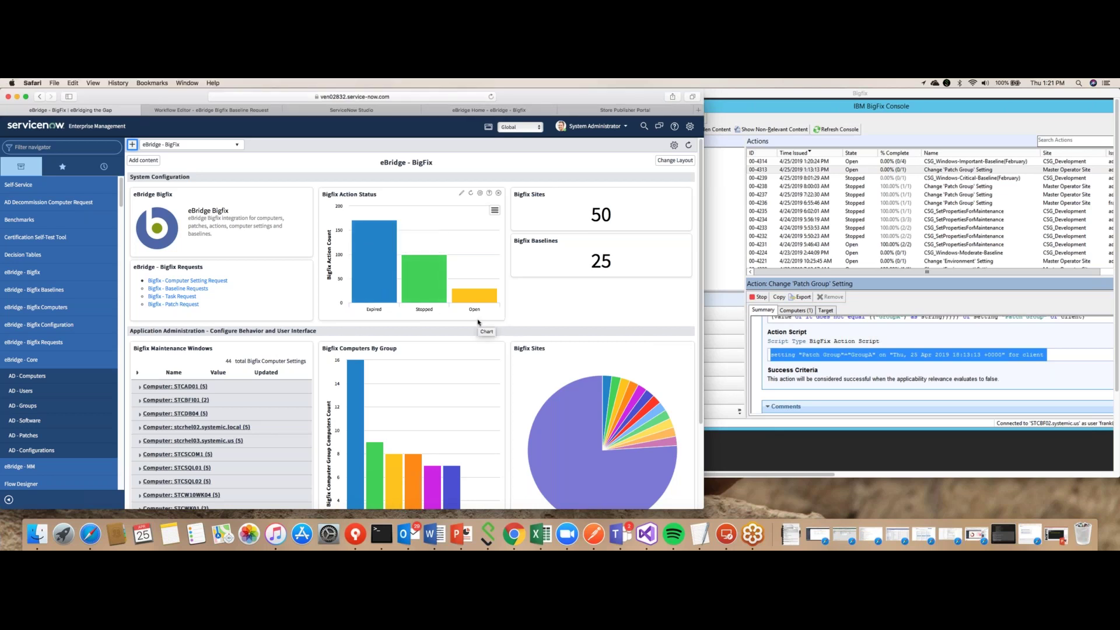
pyautogui.moveTo(475, 253)
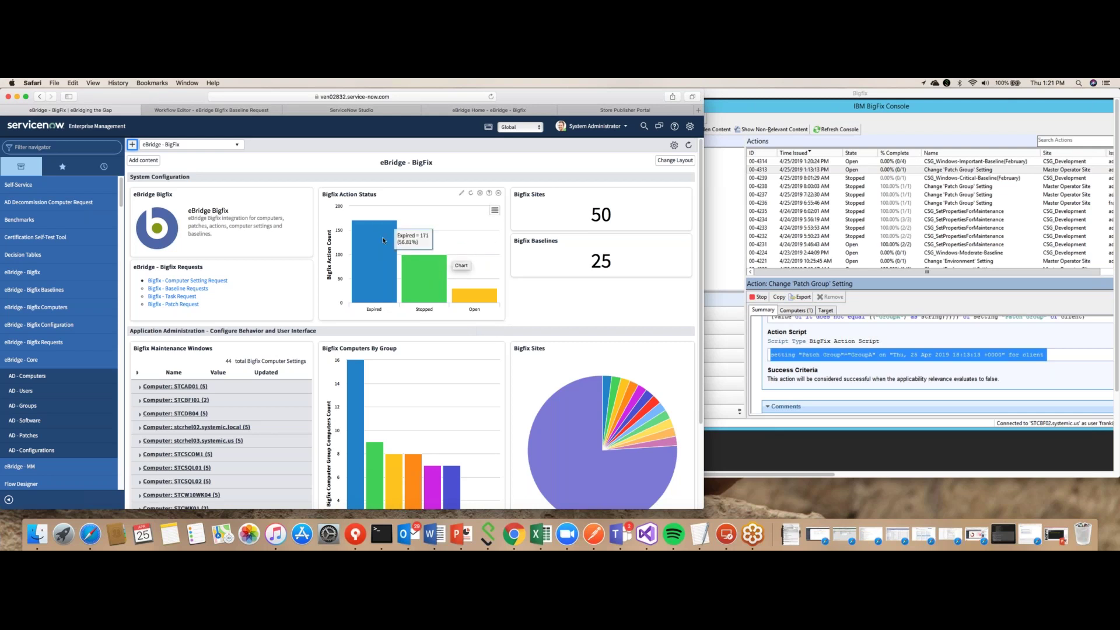
pyautogui.moveTo(424, 265)
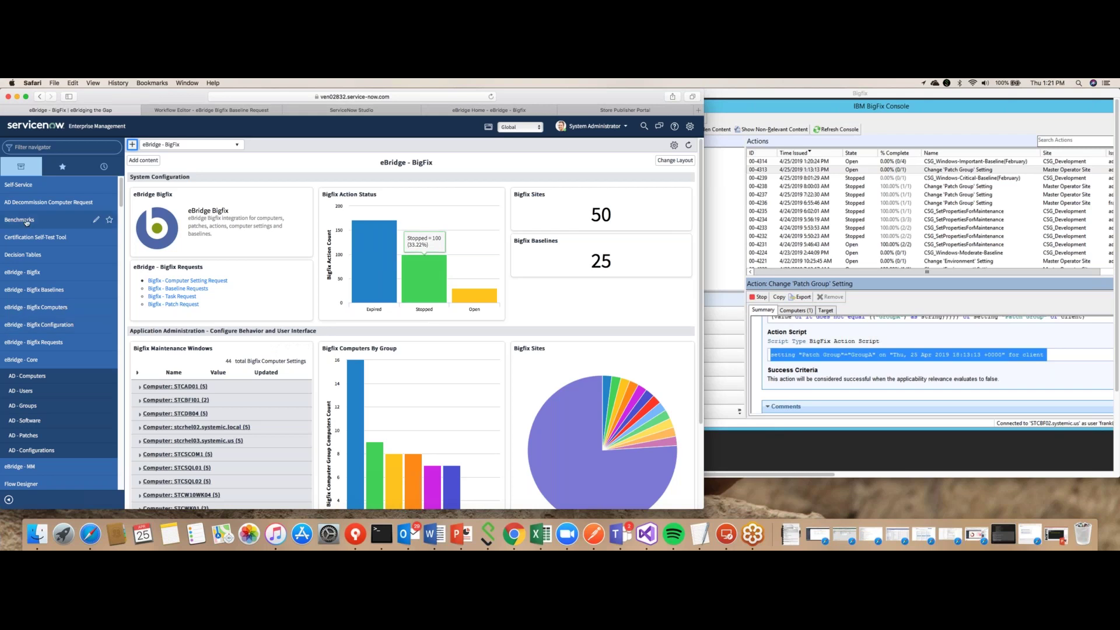
# Step: Filter the navigator for "ebridge - bigfix" and open the Bigfix Patches list
pyautogui.click(47, 148)
pyautogui.write('eb')
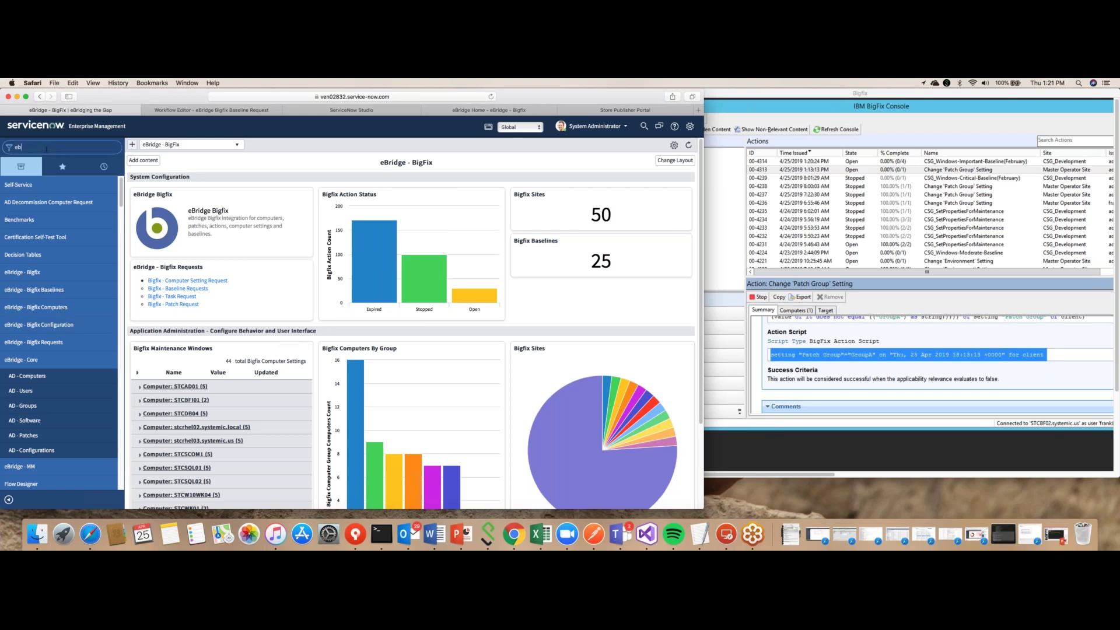
pyautogui.write('ridge -')
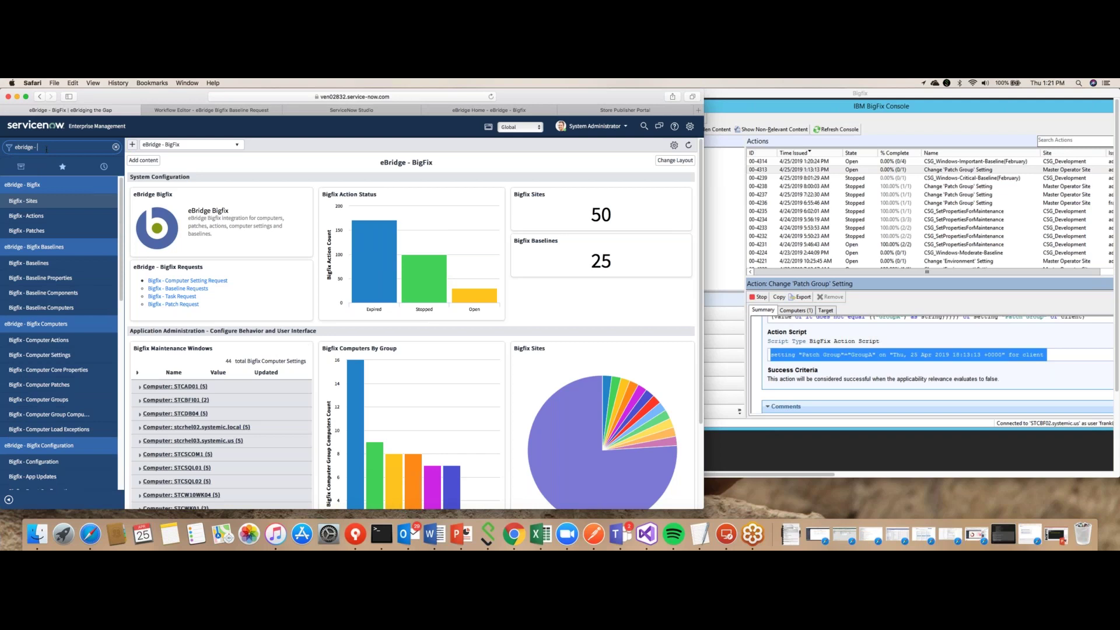
pyautogui.write(' b')
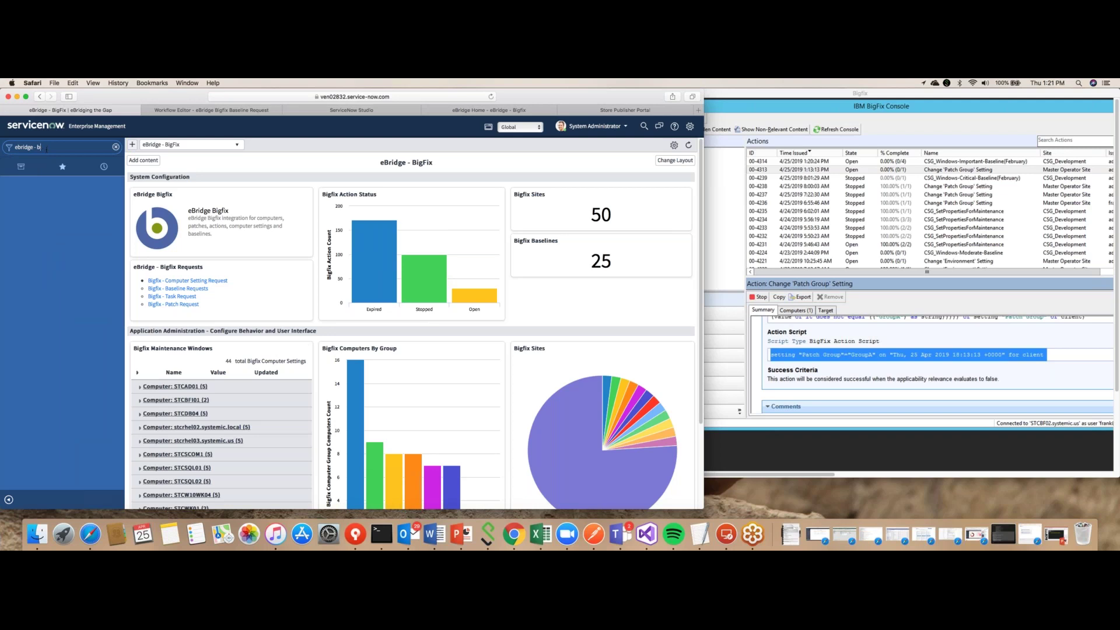
pyautogui.write('viigfix')
pyautogui.click(26, 230)
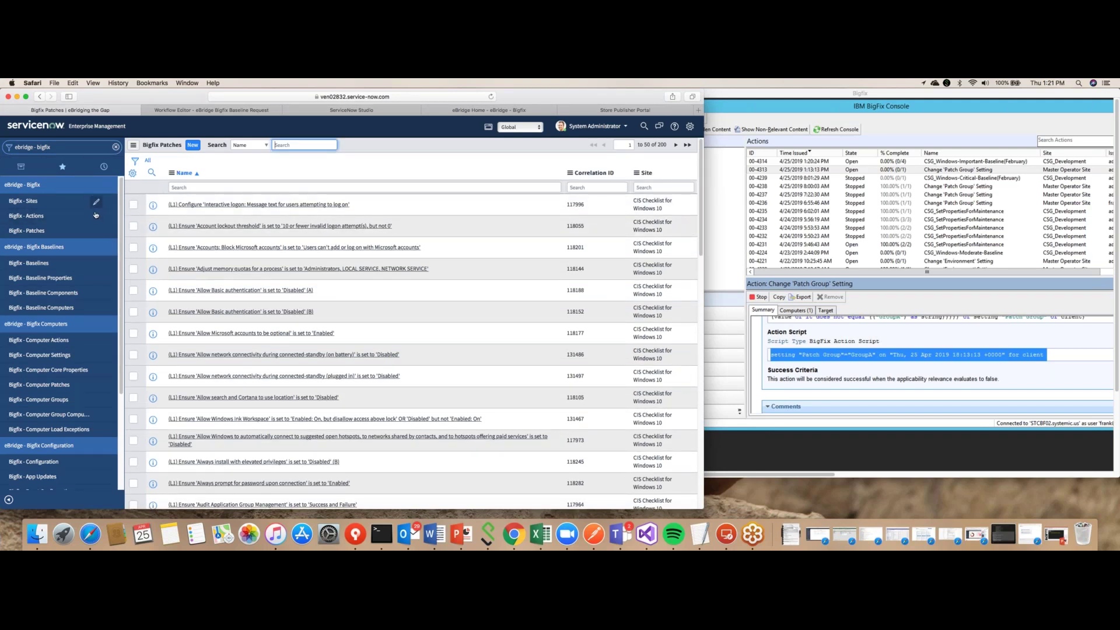
# Step: Open the CSG_SetPropertiesForMaintenance record from the Bigfix Actions list and check its Status
pyautogui.click(43, 218)
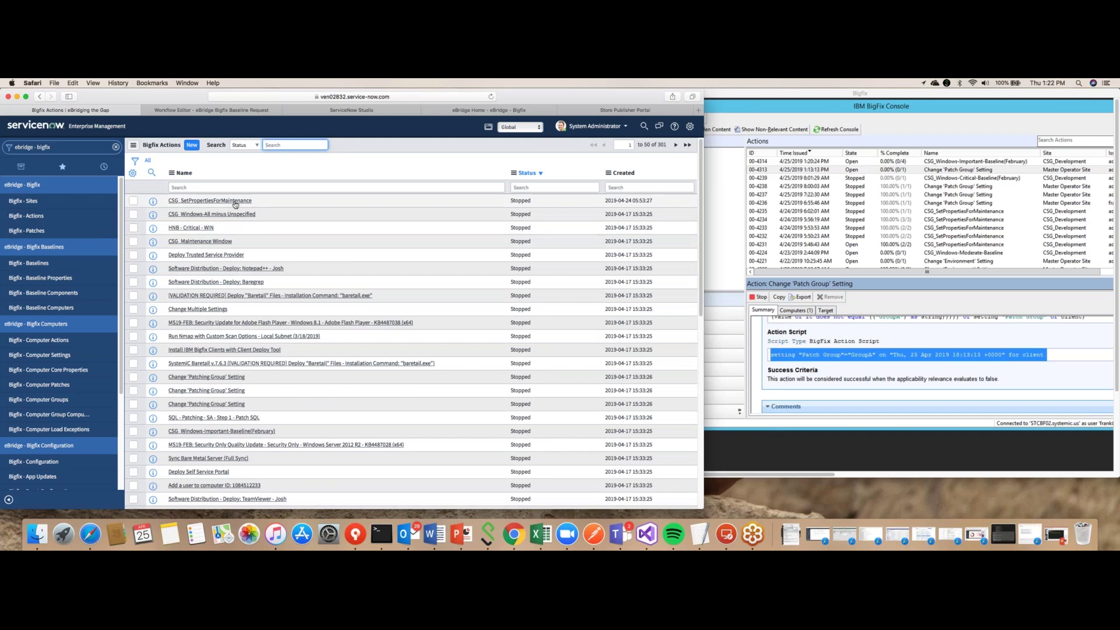
pyautogui.click(211, 200)
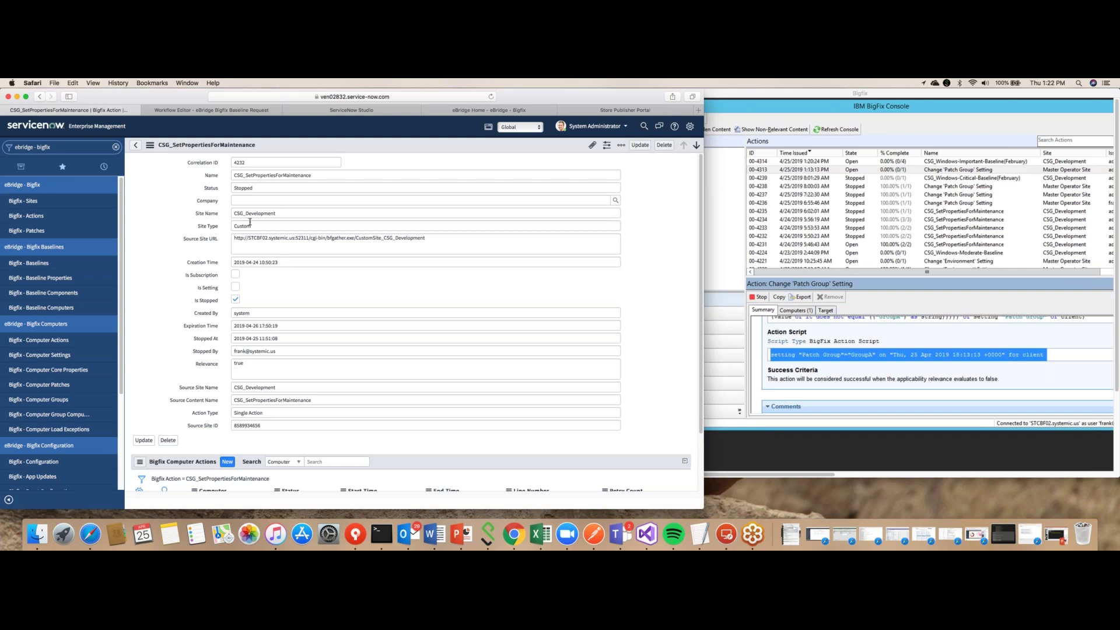
pyautogui.doubleClick(244, 189)
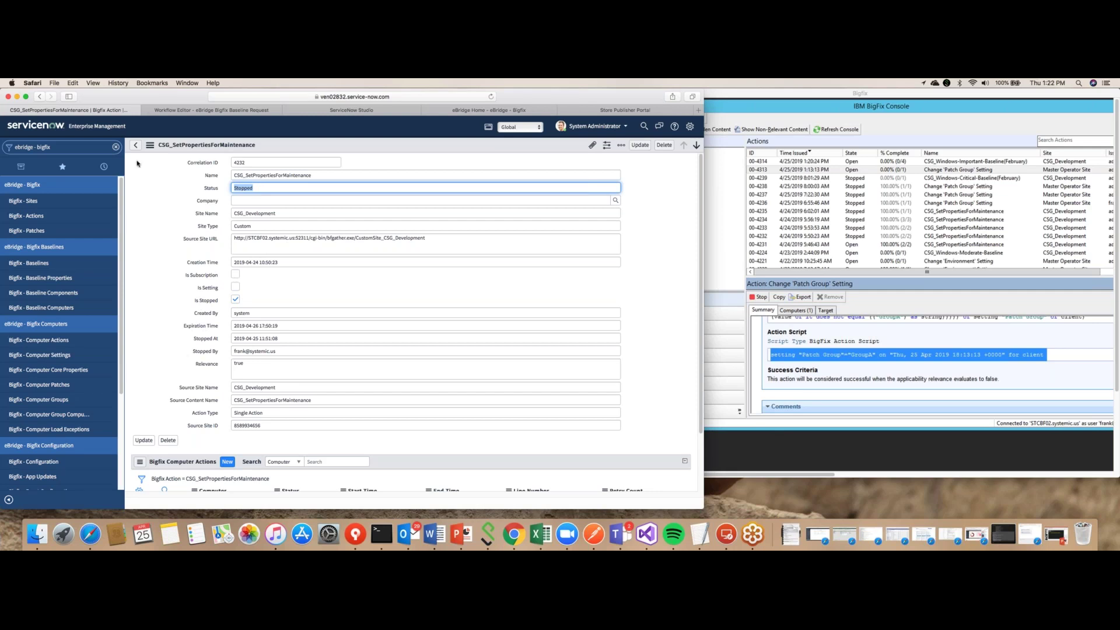
# Step: Return to the eBridge - BigFix homepage and expand computer STCAD01 under Bigfix Maintenance Windows to view its settings
pyautogui.click(51, 129)
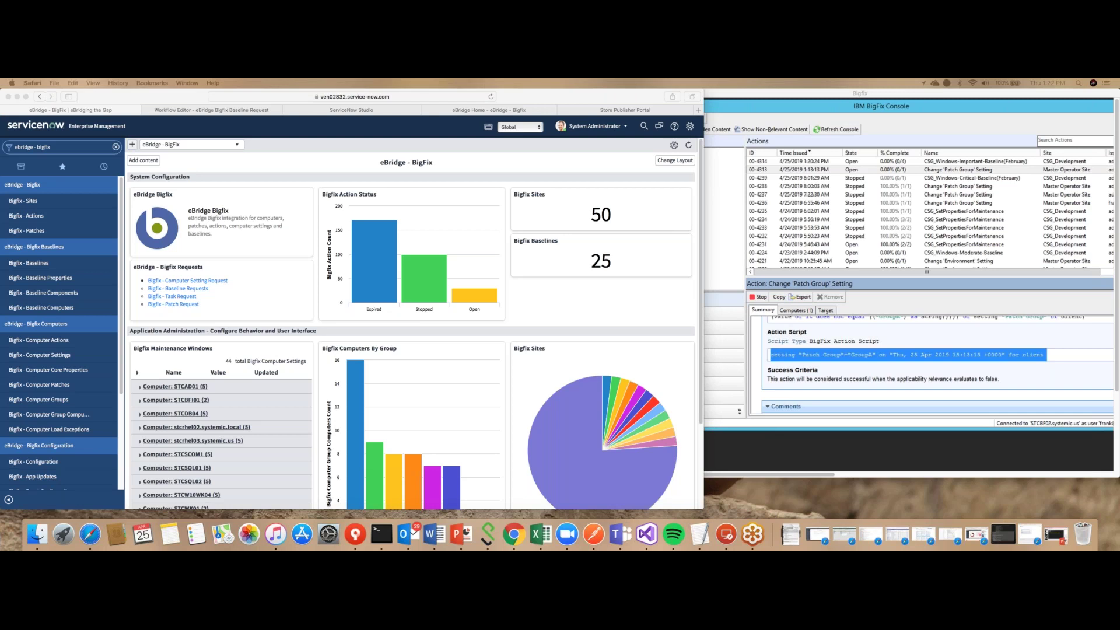
pyautogui.click(303, 168)
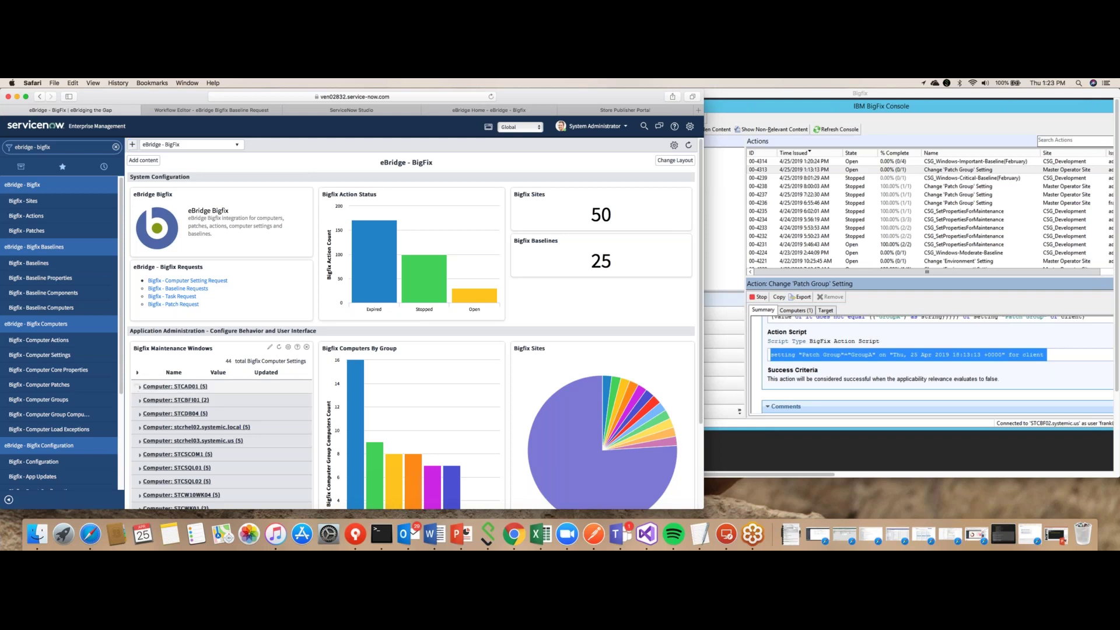
pyautogui.click(137, 386)
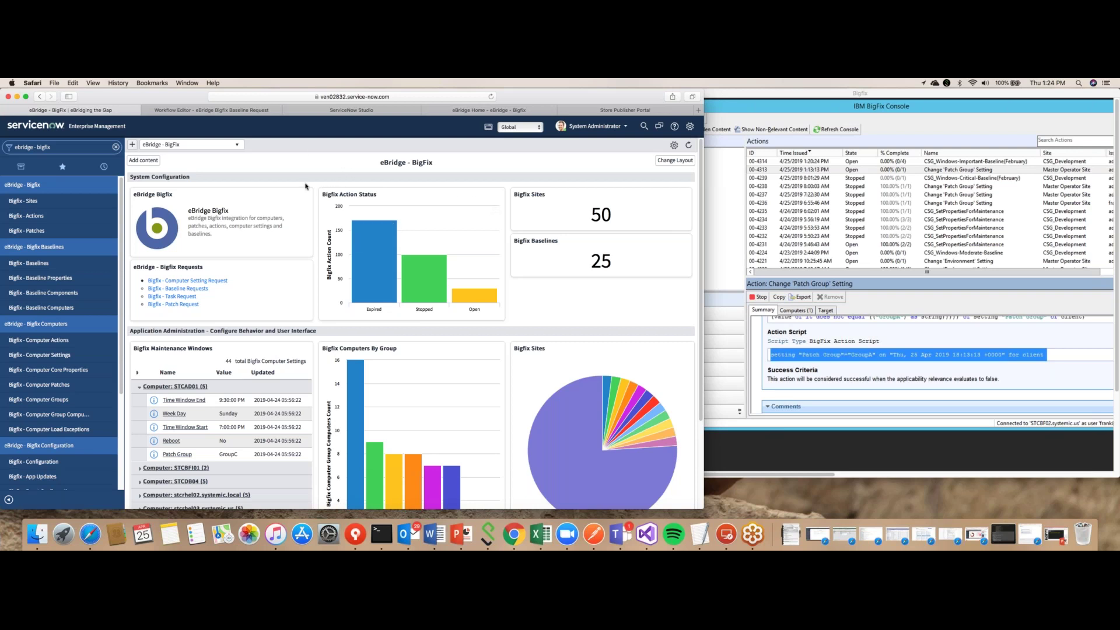
# Step: Filter the navigator for "computers", search the Computers list for names starting with "stc" and open the STCSQL02 record
pyautogui.click(68, 148)
pyautogui.write('computers')
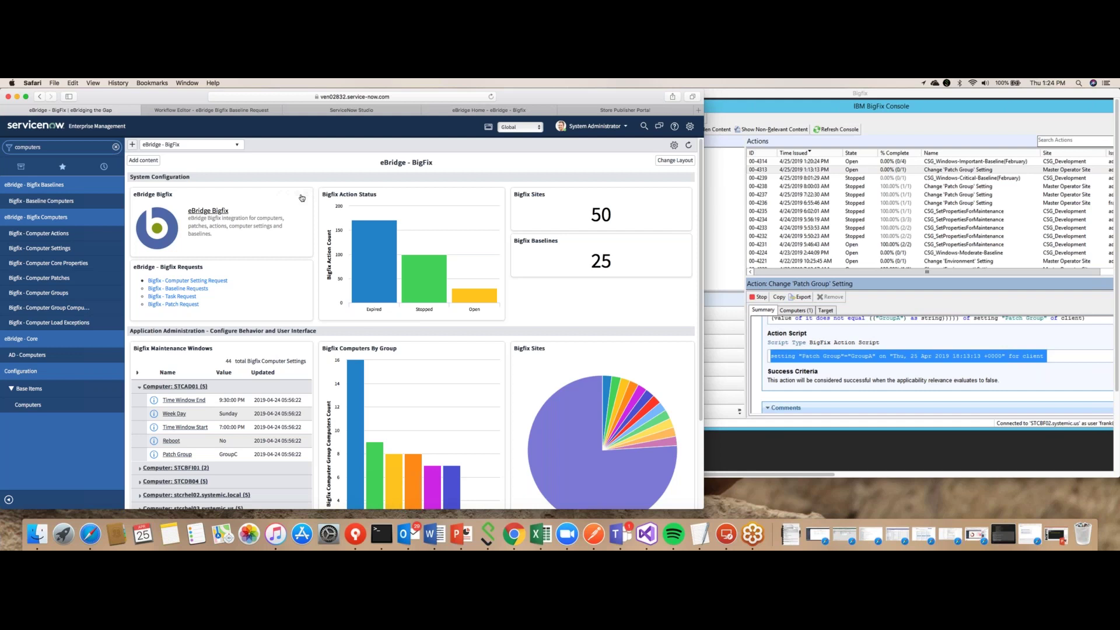
pyautogui.click(212, 187)
pyautogui.write('stc')
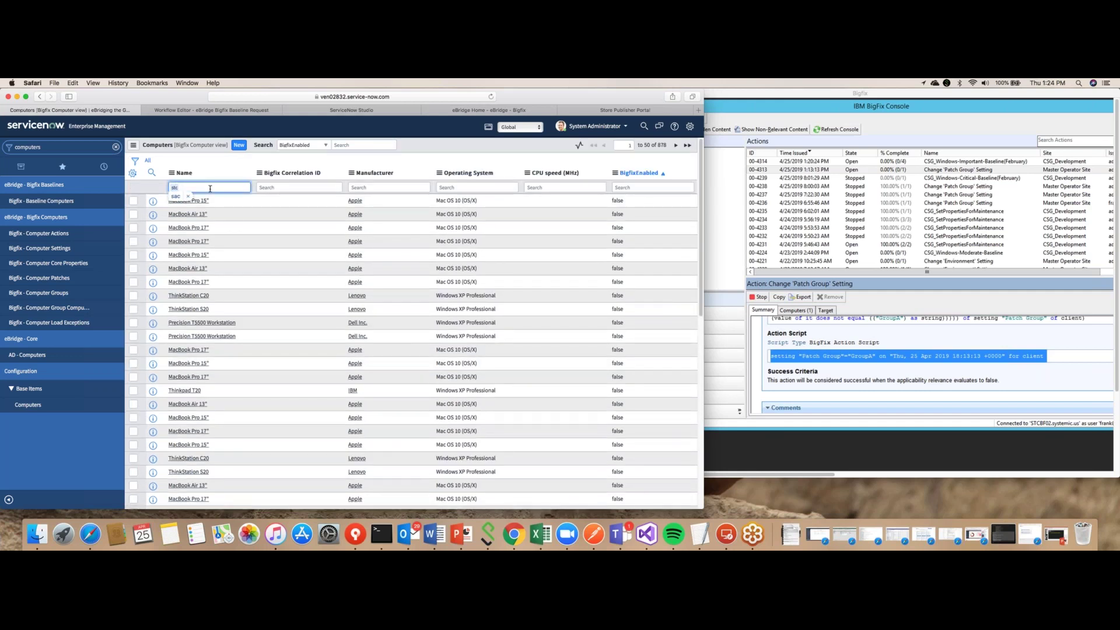
pyautogui.click(176, 196)
pyautogui.press('Return')
pyautogui.click(213, 188)
pyautogui.press('BackSpace')
pyautogui.press('BackSpace')
pyautogui.write('tc')
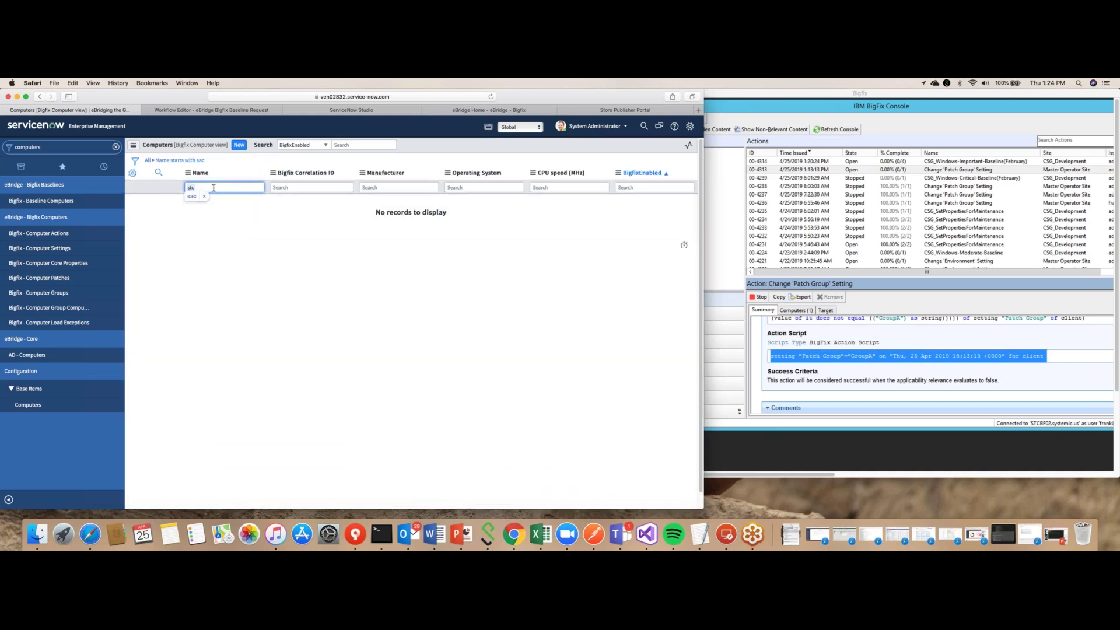
pyautogui.press('Return')
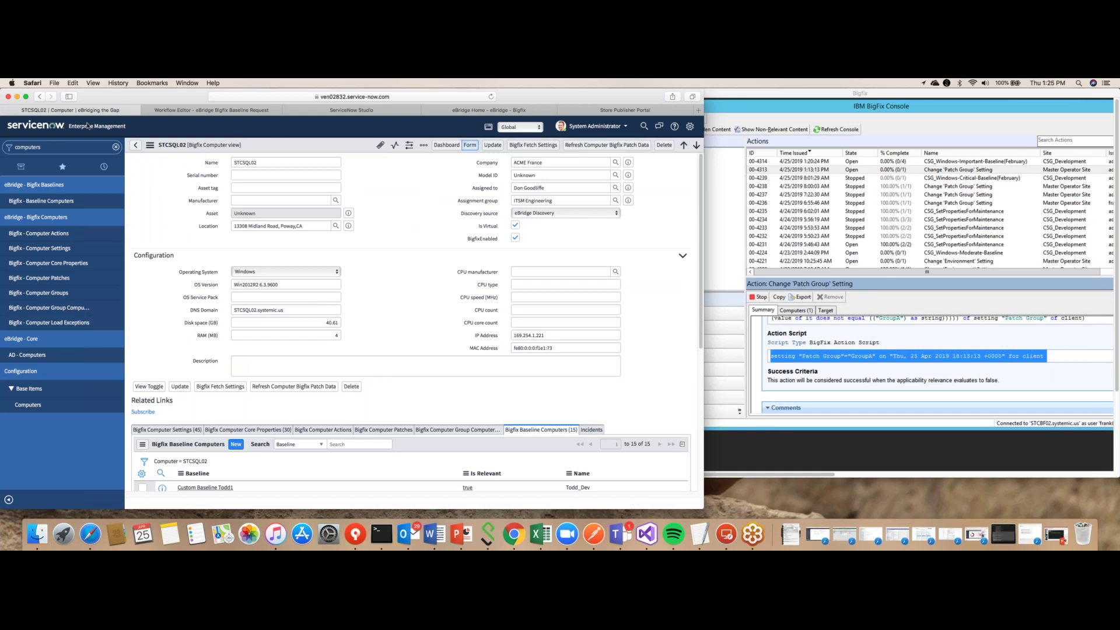
# Step: Clear the computer name filter, check the BigfixEnabled field on the MacBook Pro 15" record and return to the list
pyautogui.click(135, 144)
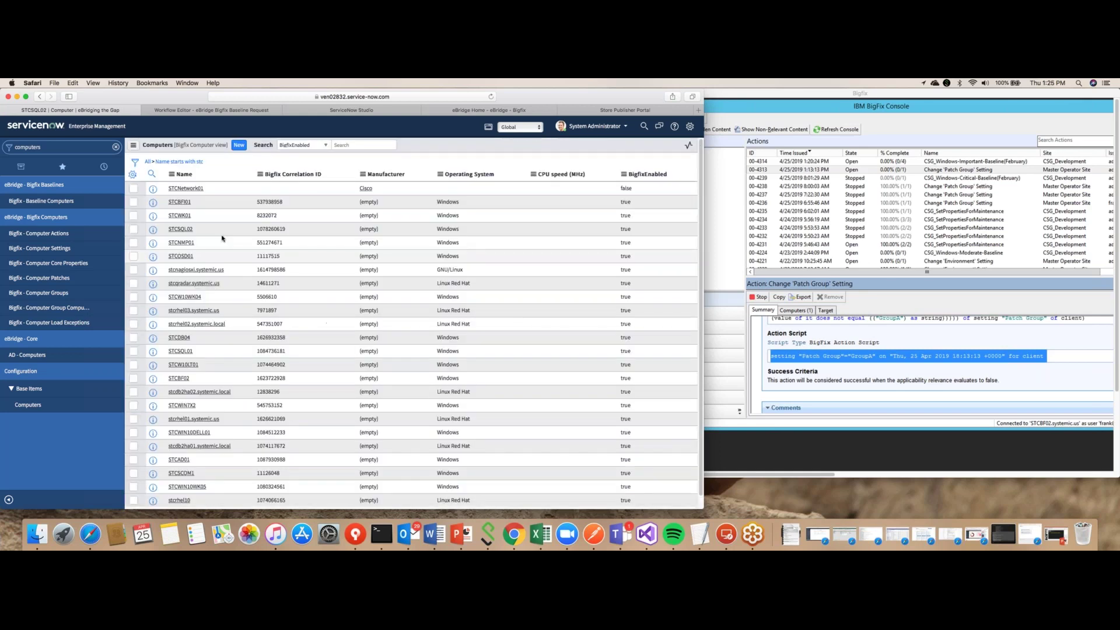
pyautogui.click(148, 161)
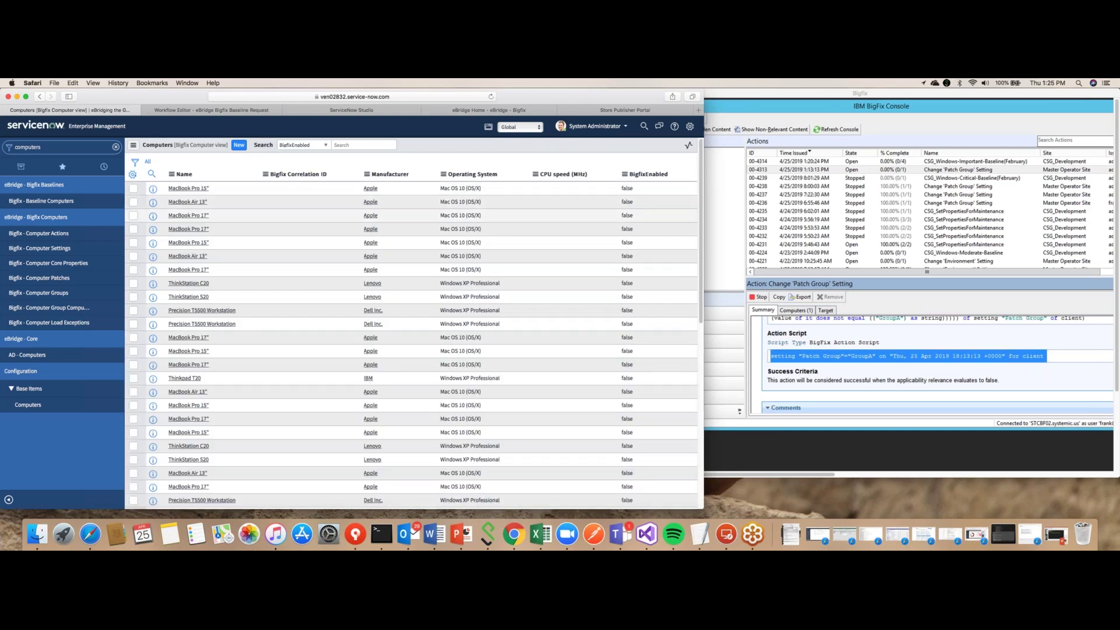
pyautogui.click(188, 201)
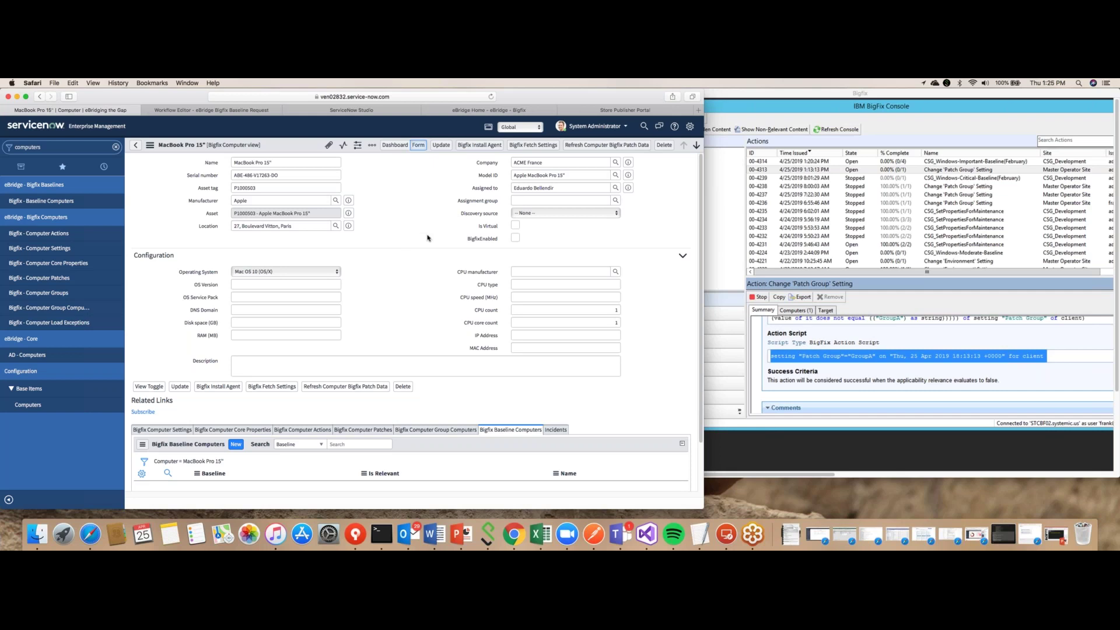
pyautogui.moveTo(466, 239); pyautogui.dragTo(479, 240)
pyautogui.click(487, 236)
pyautogui.moveTo(477, 227); pyautogui.dragTo(501, 241)
pyautogui.click(502, 241)
pyautogui.click(135, 145)
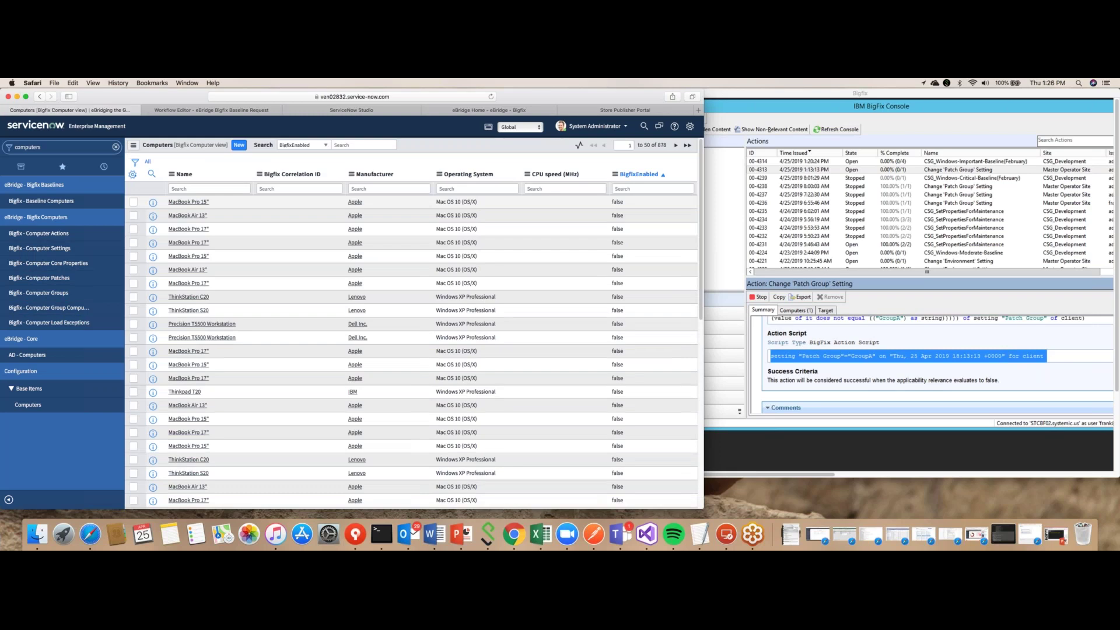
# Step: Sort the computers by BigfixEnabled in descending order, create a bar chart of that column and drill into its false bar
pyautogui.doubleClick(637, 176)
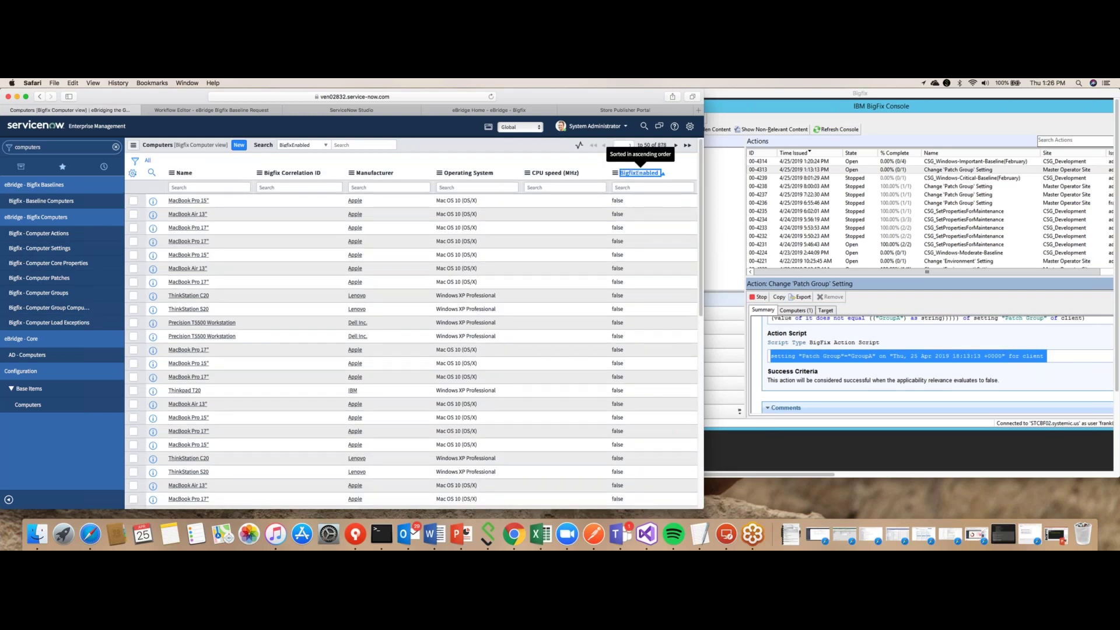
pyautogui.click(638, 173)
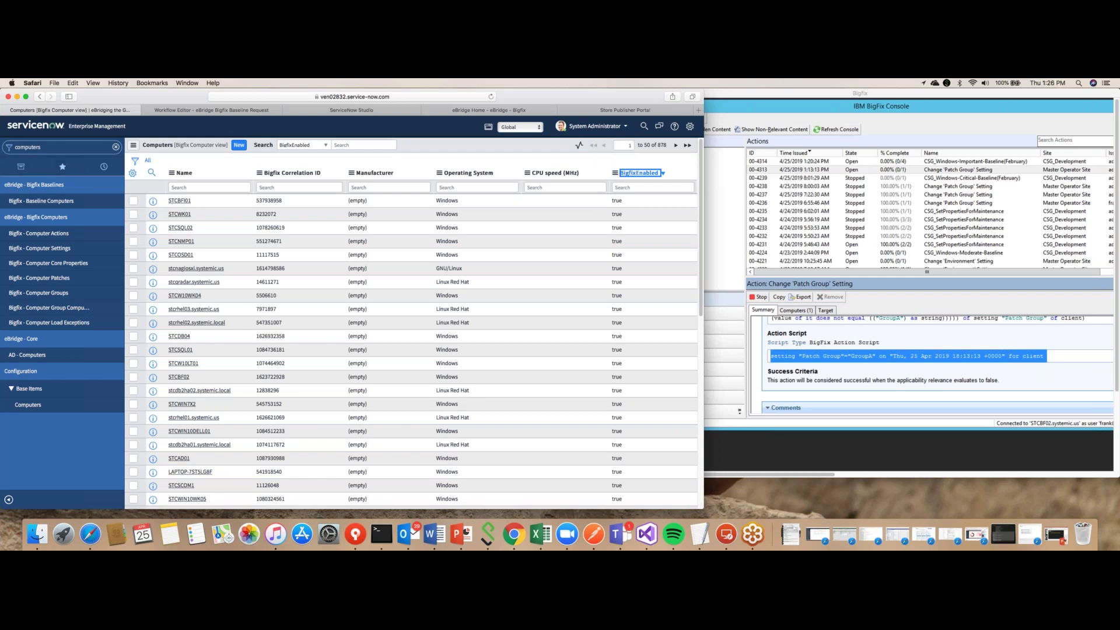
pyautogui.click(615, 174)
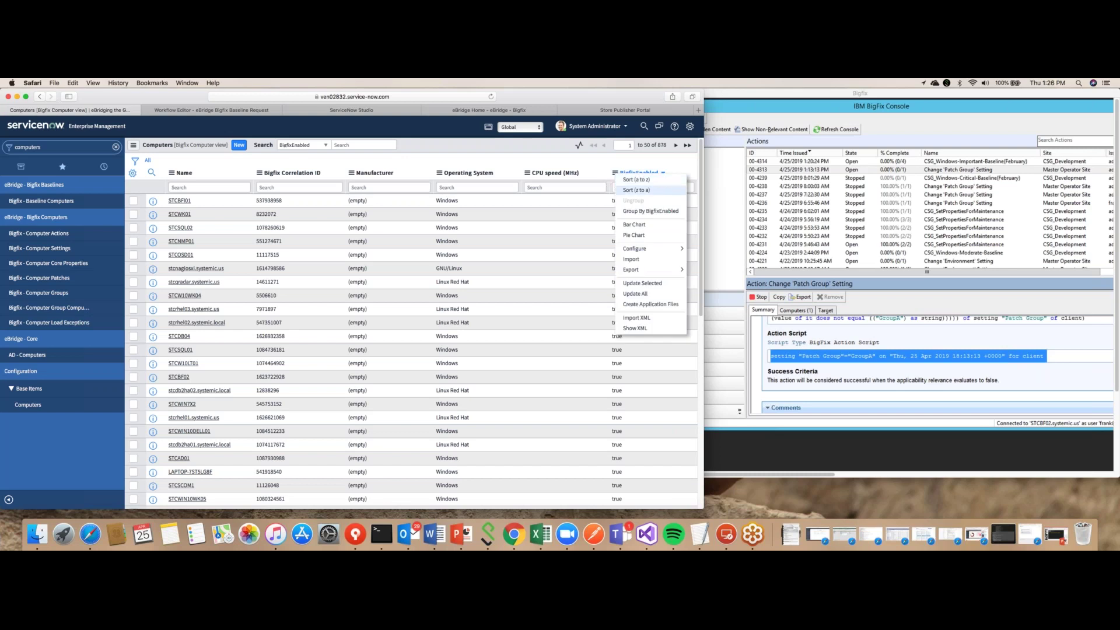
pyautogui.click(633, 226)
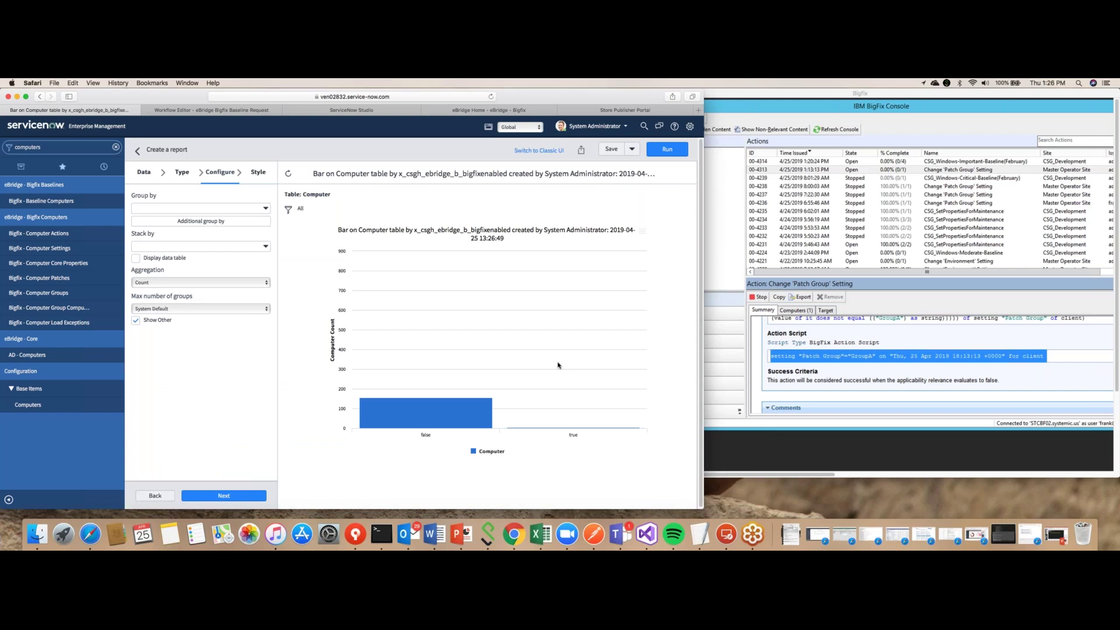
pyautogui.moveTo(558, 429)
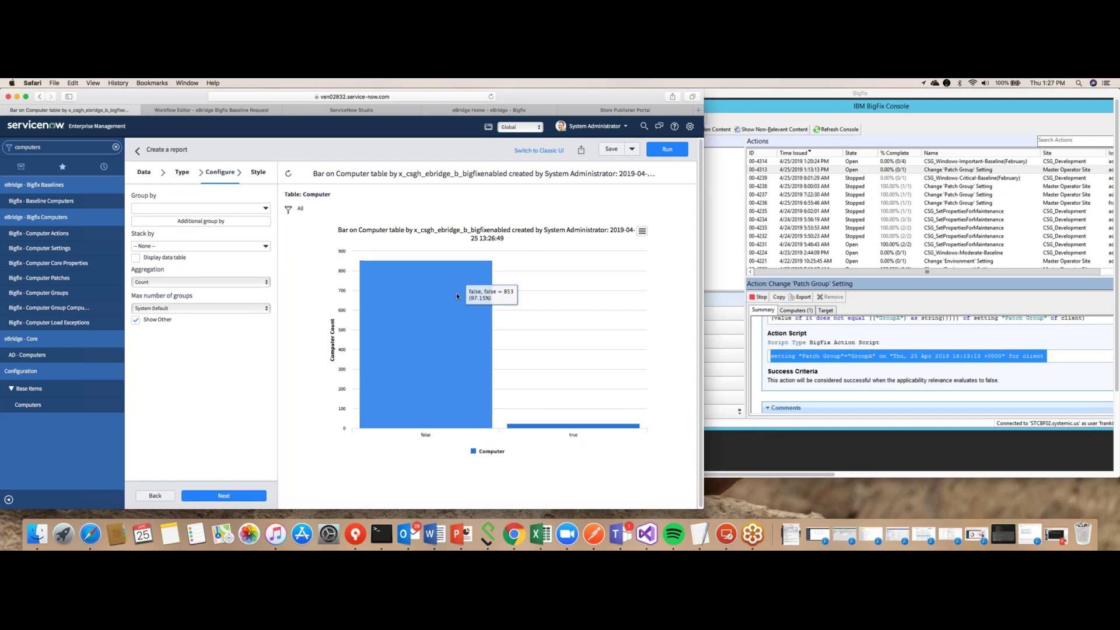
pyautogui.click(439, 305)
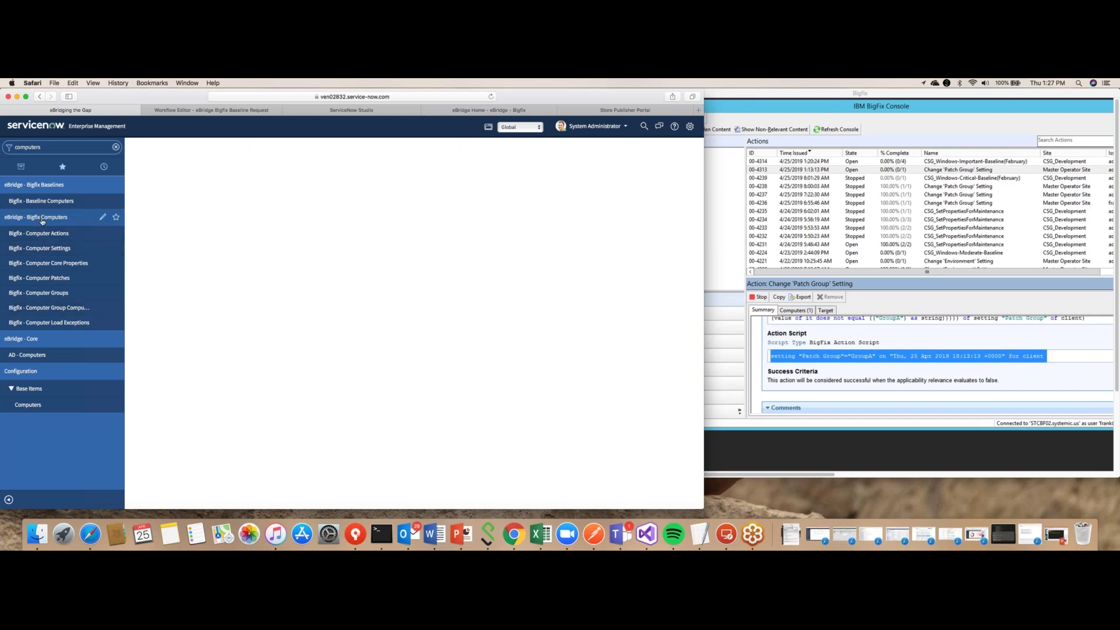
# Step: Reopen the base items Computers list and create the BigfixEnabled bar chart again
pyautogui.click(29, 407)
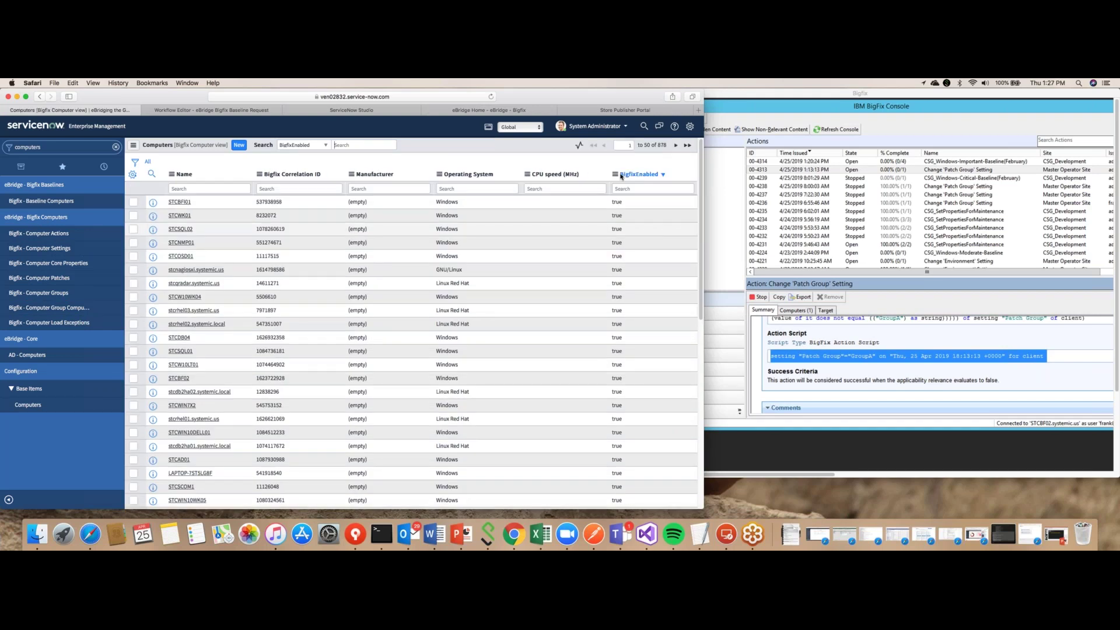
pyautogui.click(615, 173)
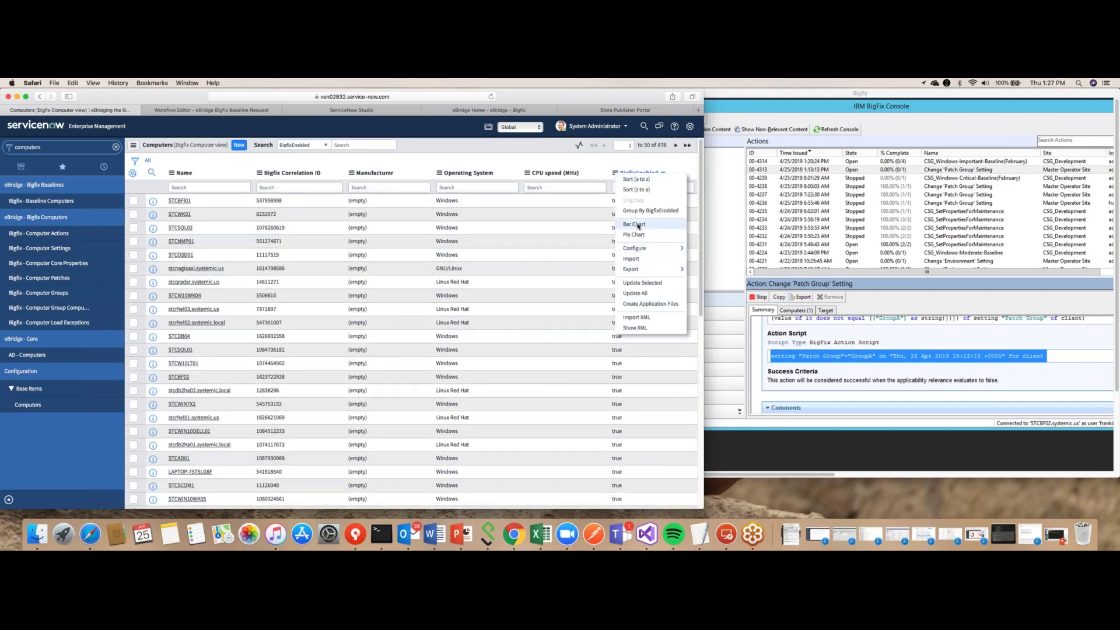
pyautogui.click(638, 226)
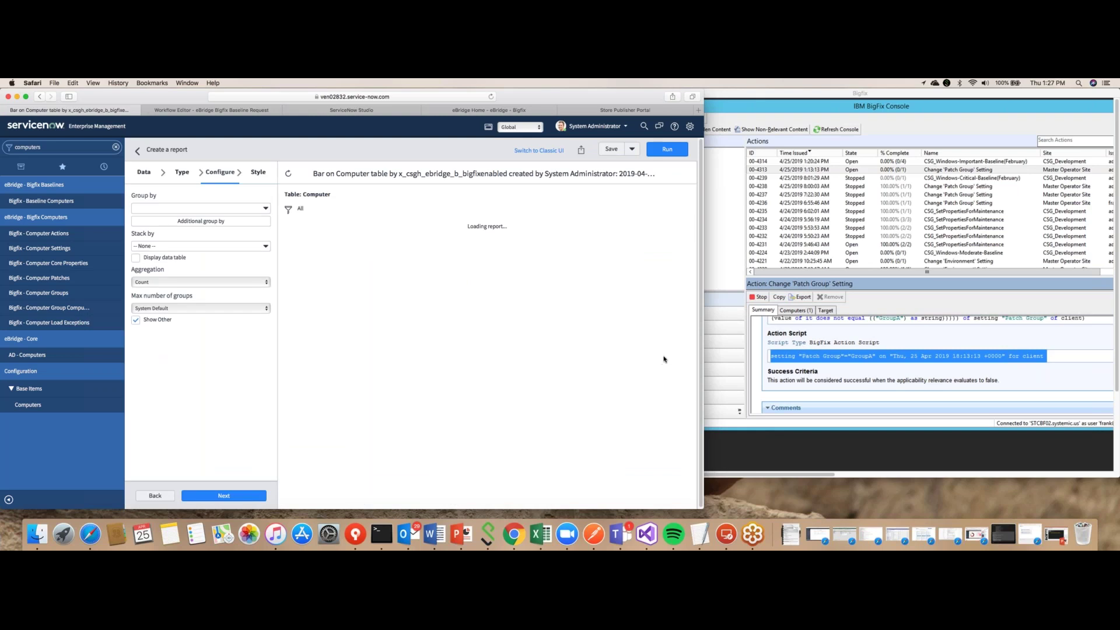
# Step: Drill into the false bar of the BigfixEnabled chart and toggle the resulting computers list's sort order on BigfixEnabled
pyautogui.moveTo(404, 365)
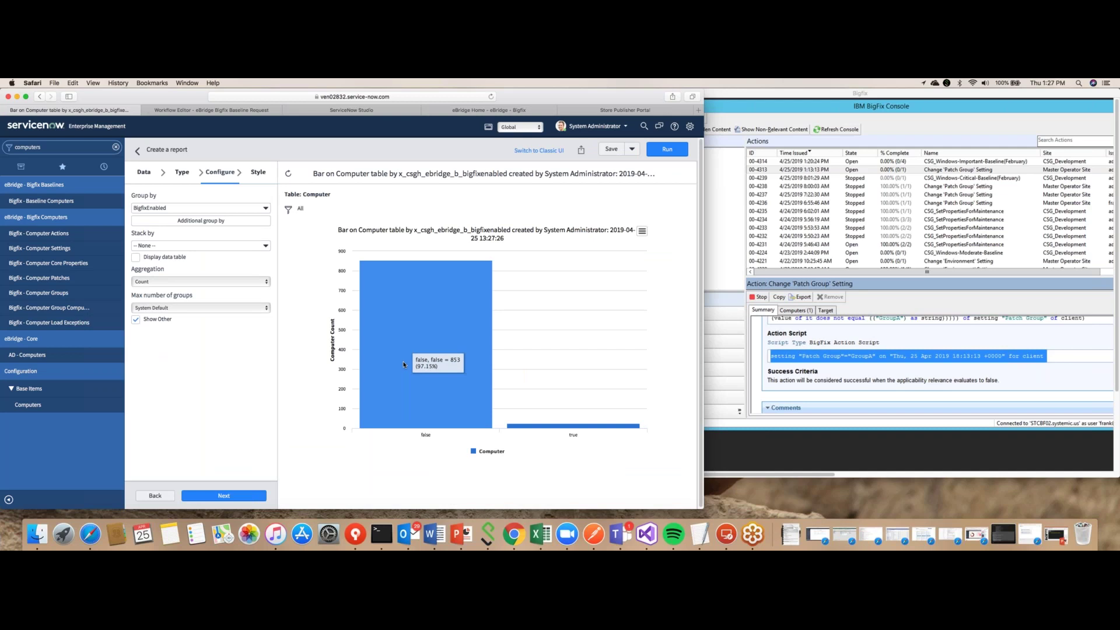
pyautogui.click(404, 365)
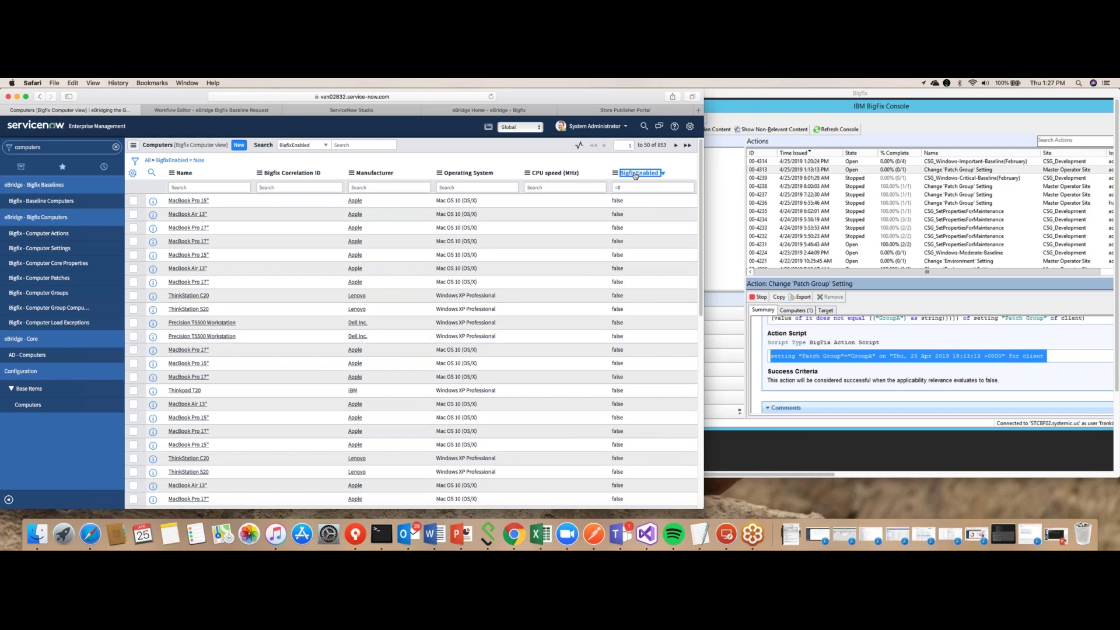
pyautogui.press('Return')
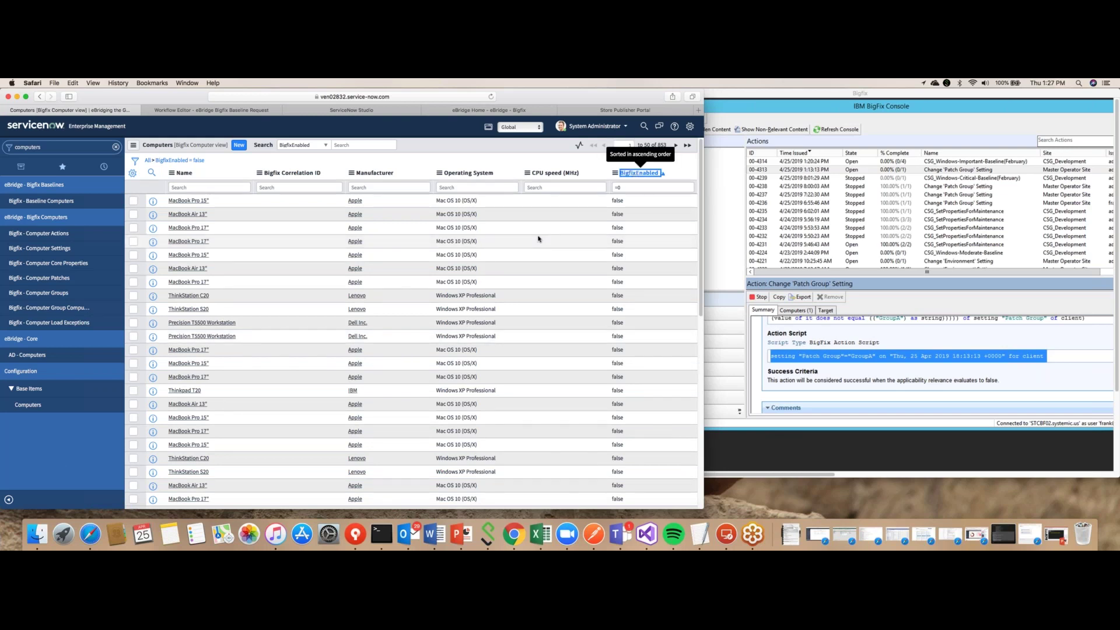
pyautogui.click(639, 174)
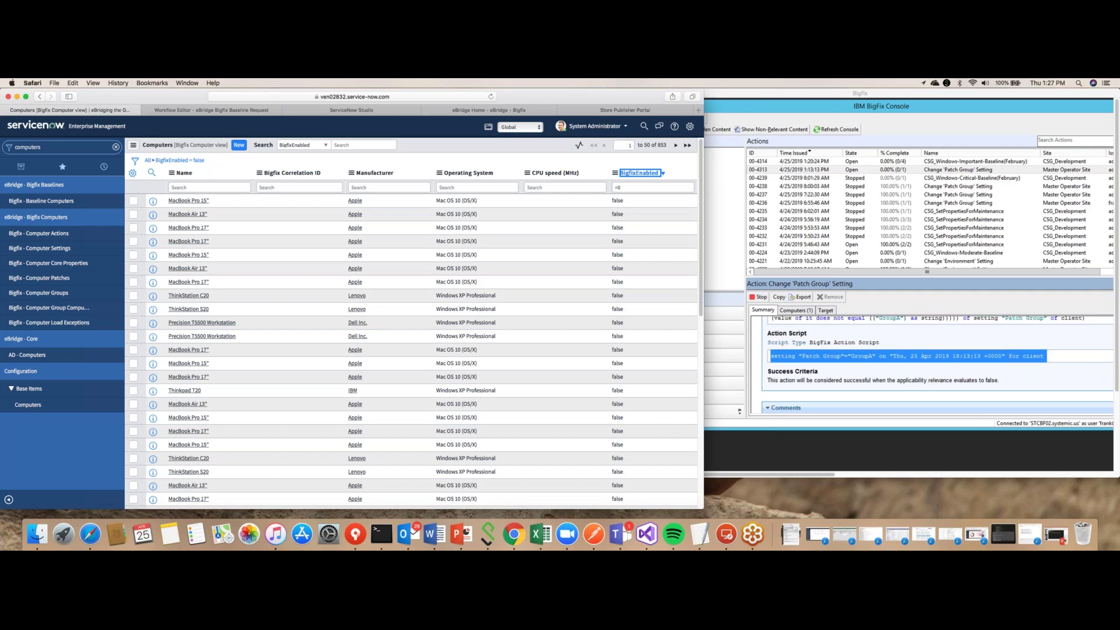
# Step: Search the non-BigFix computers for names starting with "stc", and open the STCDB04.systemic.us record from the AD - Computers list
pyautogui.click(191, 188)
pyautogui.write('stc')
pyautogui.press('Return')
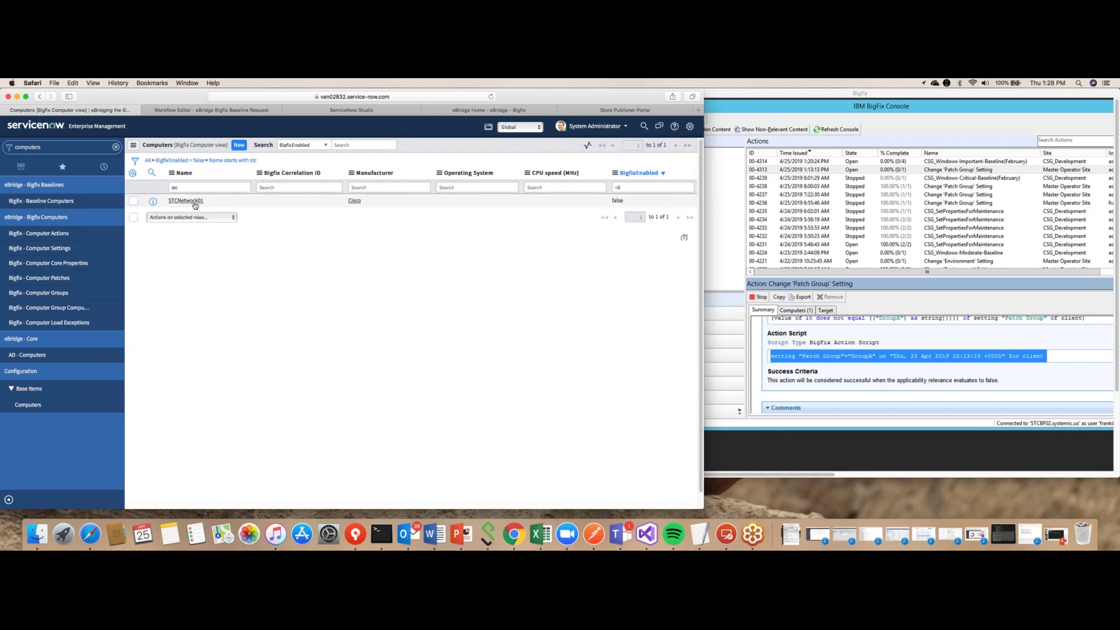
pyautogui.click(23, 357)
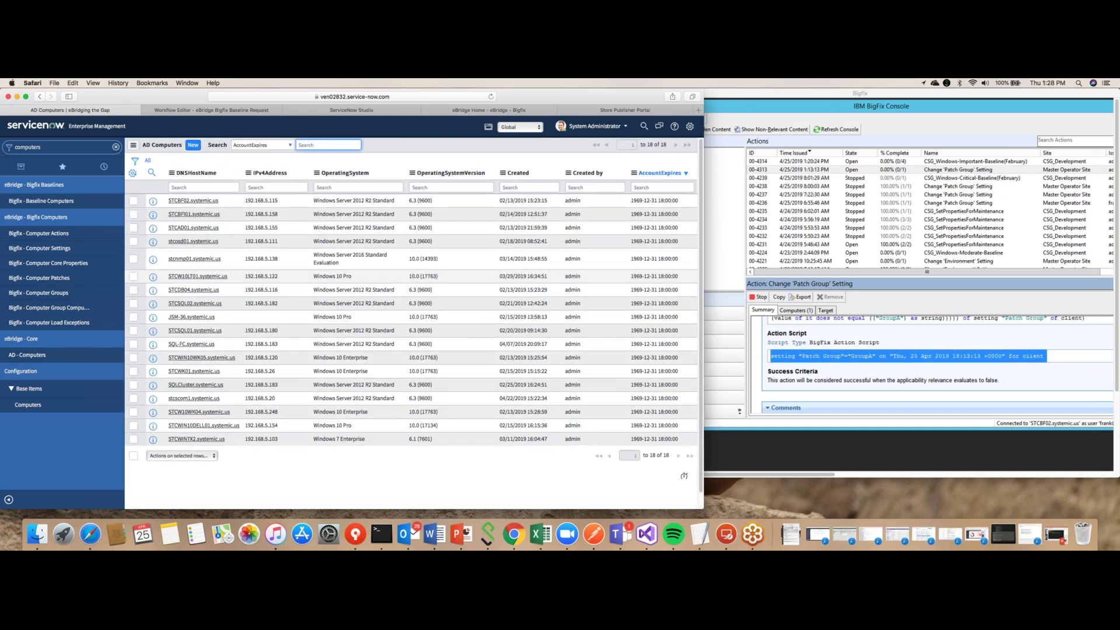
pyautogui.click(187, 293)
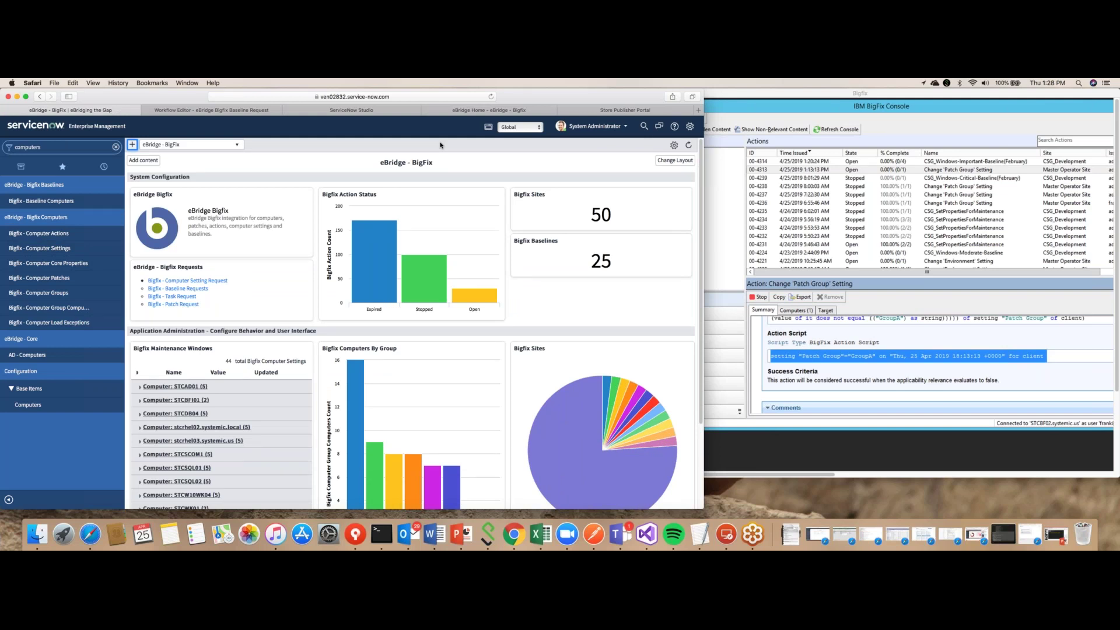
# Step: Examine the eBridge - BigFix dashboard, including action status, maintenance windows, computers by group and sites
pyautogui.moveTo(373, 263)
pyautogui.scroll(-1, 329, 320)
pyautogui.scroll(-2, 329, 319)
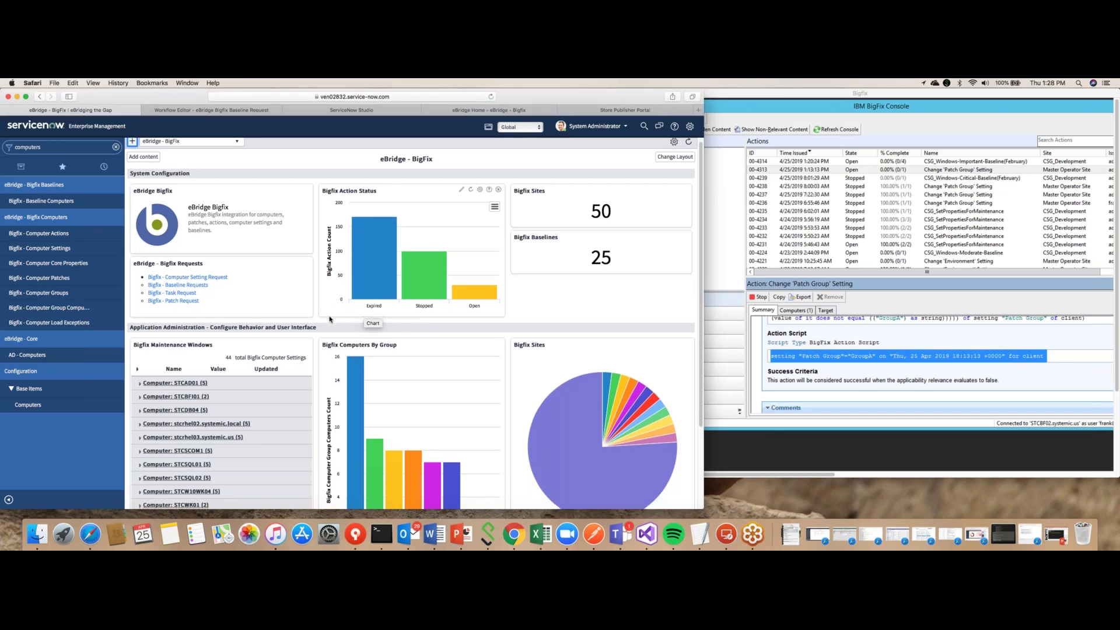
pyautogui.scroll(-2, 315, 325)
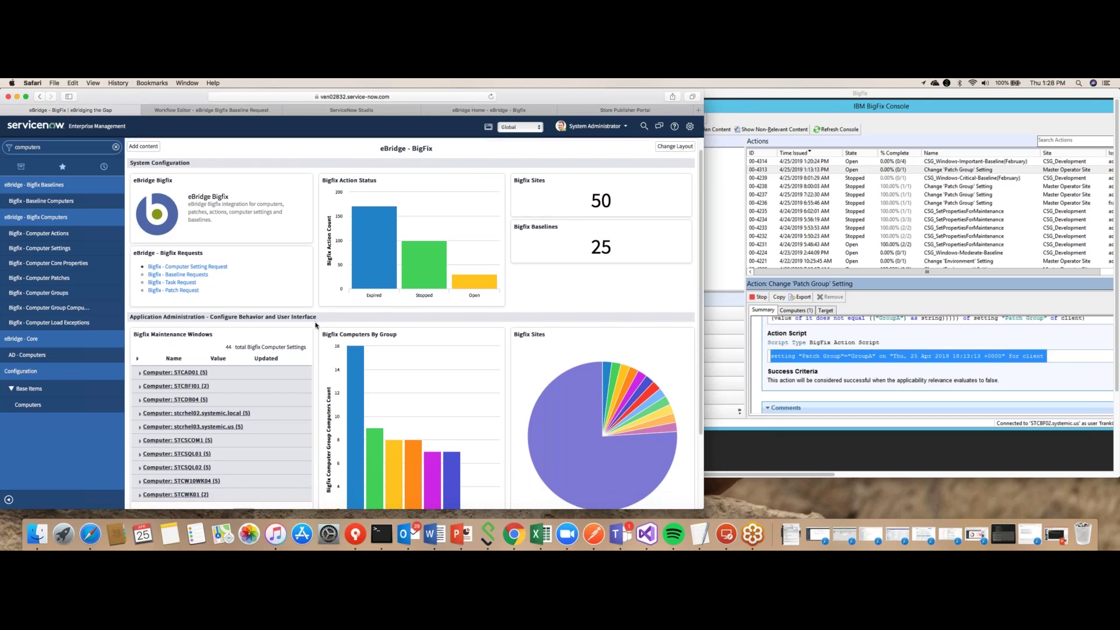
pyautogui.scroll(-2, 316, 325)
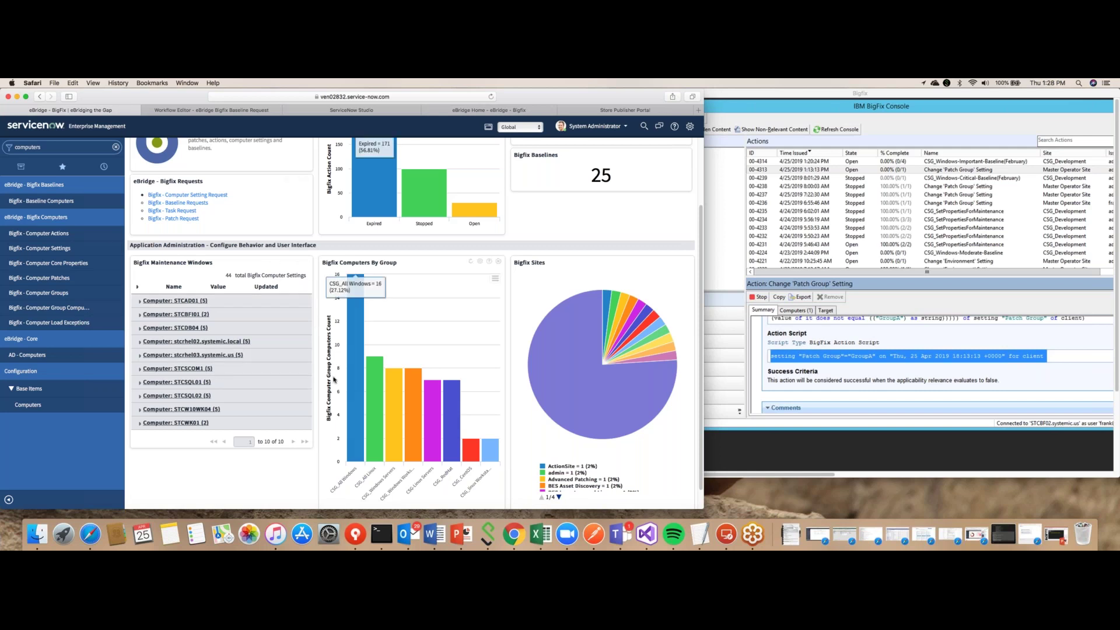
pyautogui.scroll(1, 320, 393)
pyautogui.scroll(3, 320, 393)
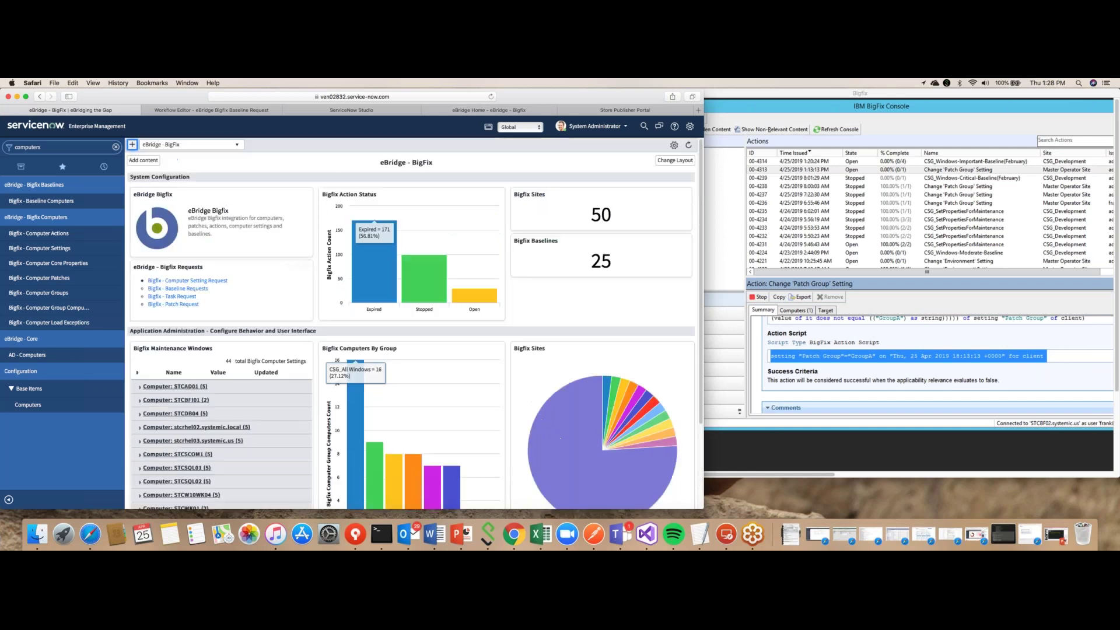
pyautogui.scroll(-4, 327, 400)
pyautogui.scroll(4, 333, 407)
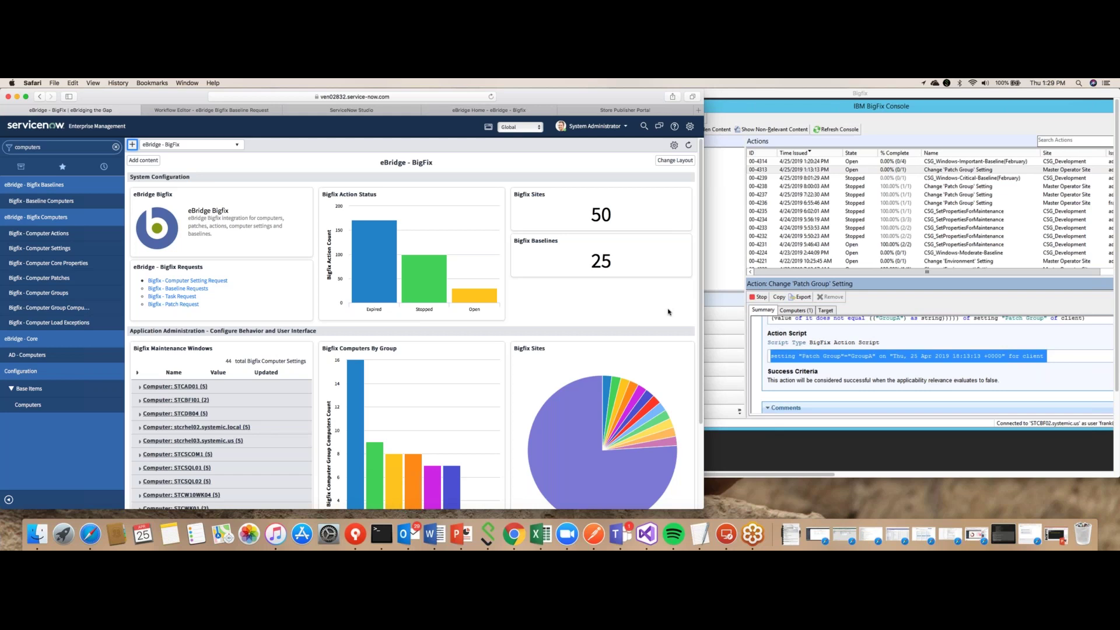
# Step: Filter the navigator for "ebridge - bigfix" and collapse its Bigfix Configuration, Bigfix Computers and Bigfix Requests sections
pyautogui.click(37, 147)
pyautogui.write('ebridge - bigfix')
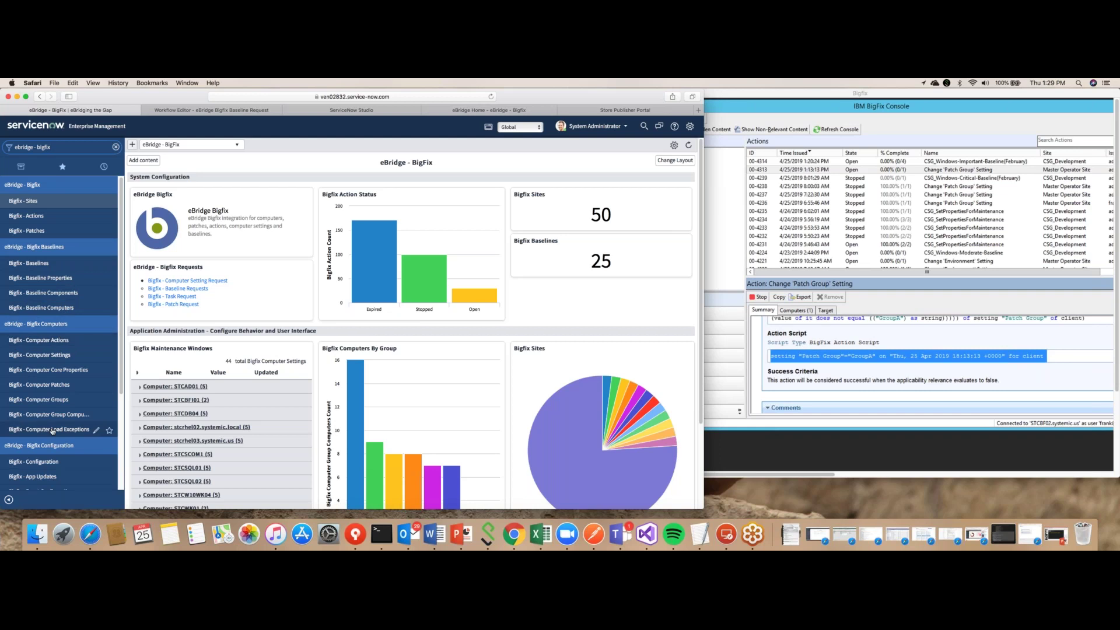
pyautogui.click(51, 447)
pyautogui.click(39, 325)
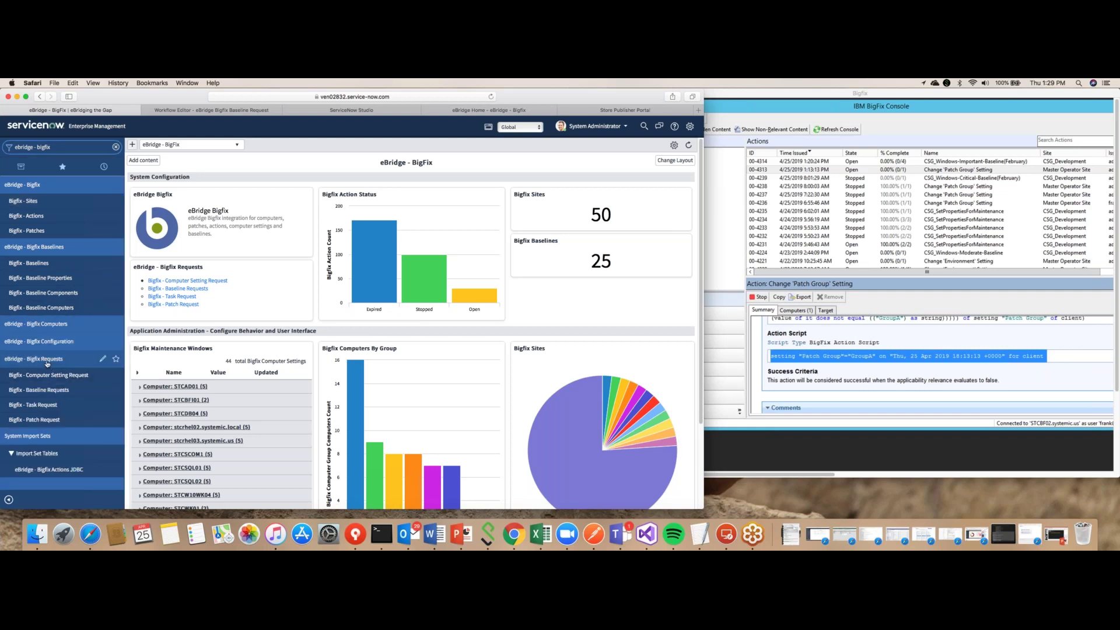
pyautogui.click(47, 361)
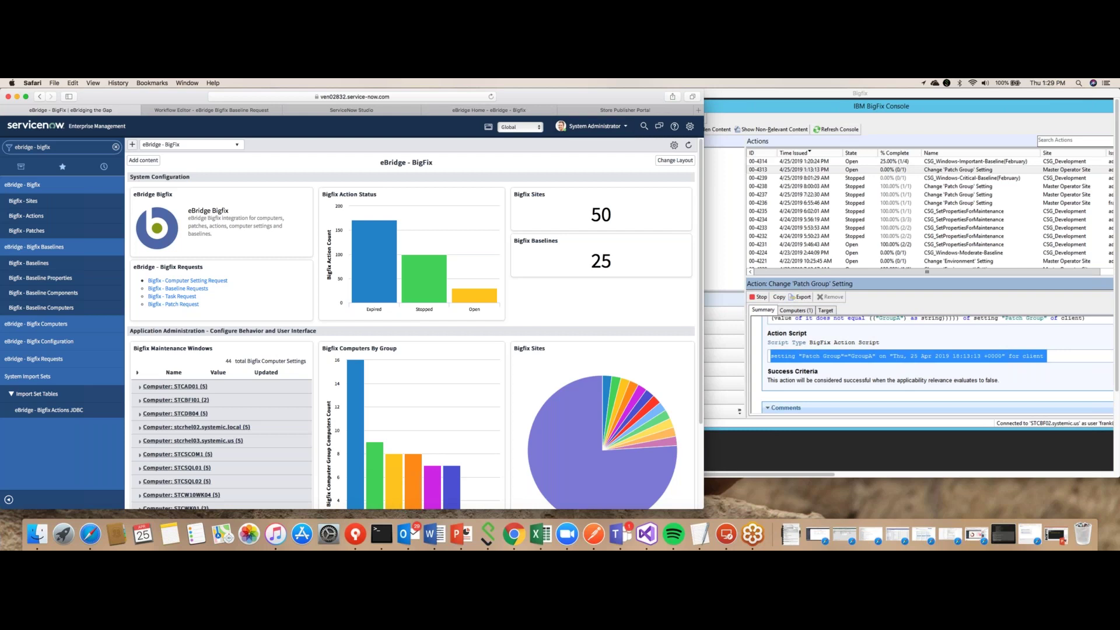
# Step: Set the application scope to eBridge - Bigfix and view the "(L1) Configure 'Interactive logon: Message text for users attempting to log on'" patch record
pyautogui.click(521, 126)
pyautogui.click(538, 214)
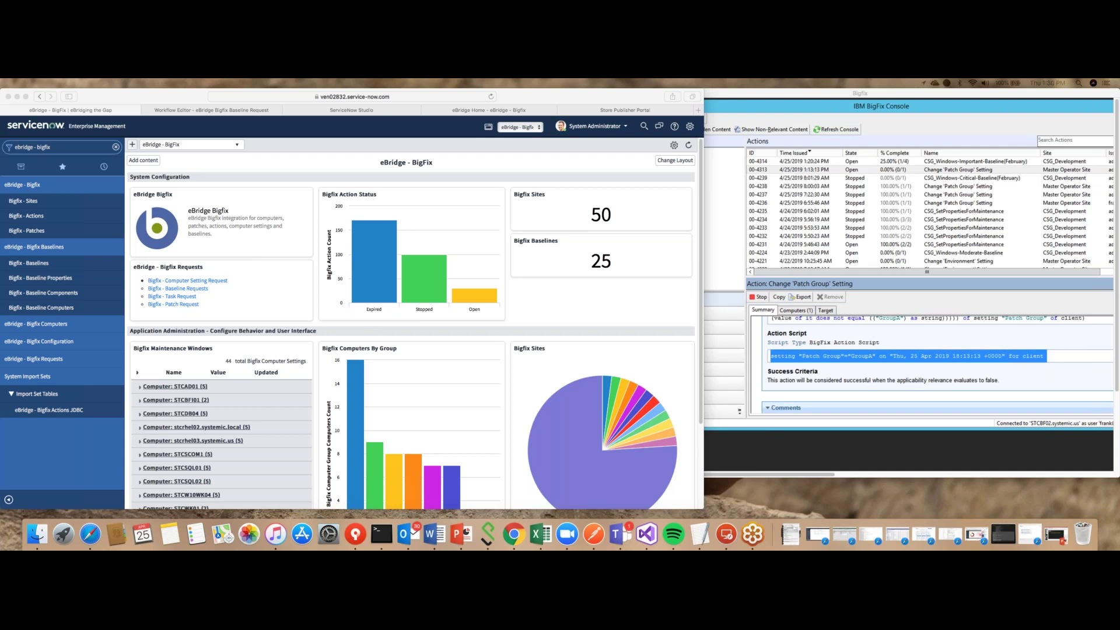
pyautogui.click(35, 230)
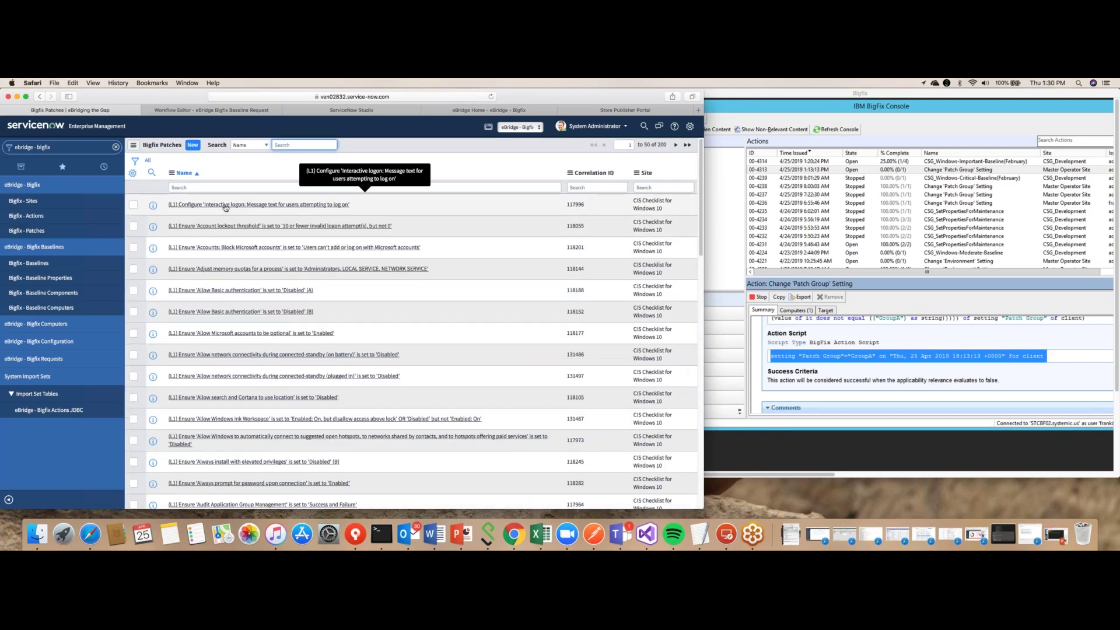
pyautogui.click(226, 205)
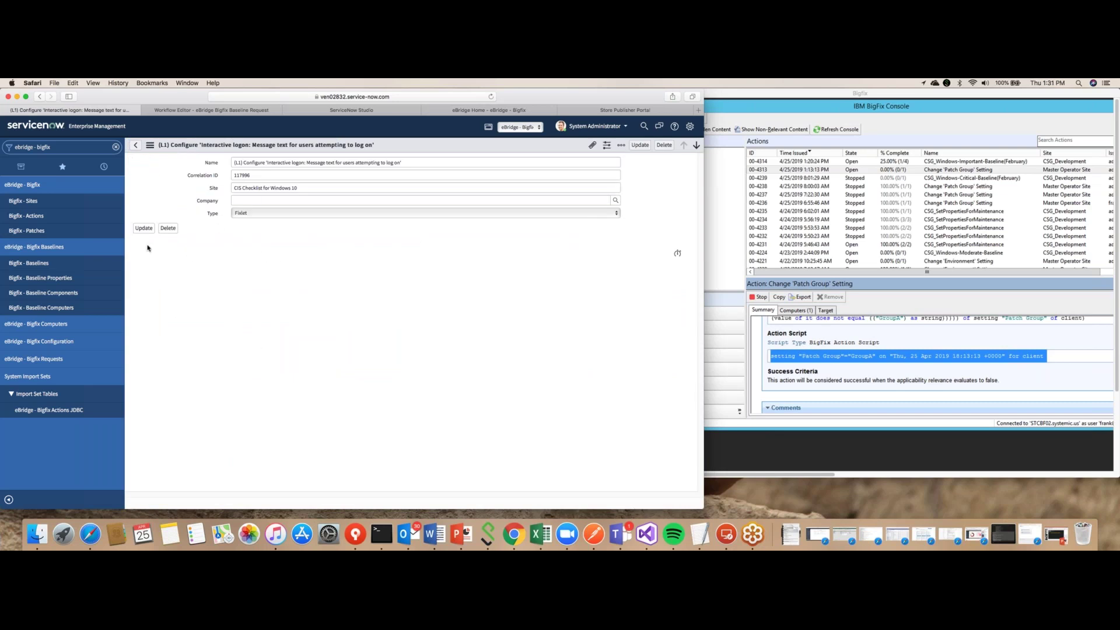
pyautogui.click(53, 129)
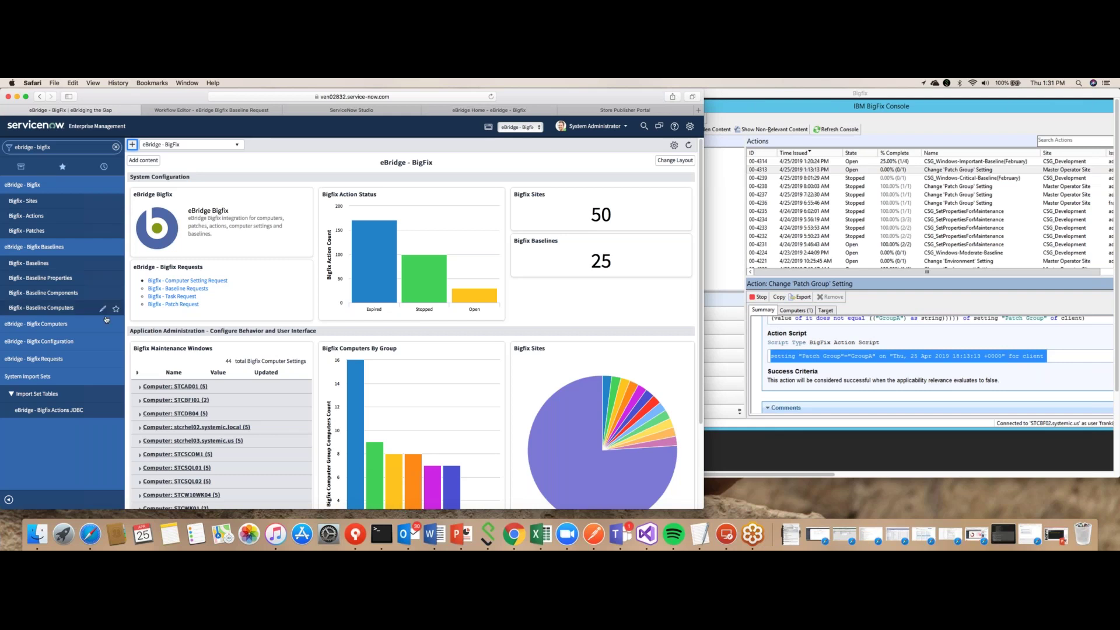
# Step: View the CSG_Windows Servers computer group and open the STCBF02 computer record from the Bigfix Computer Group Computers list
pyautogui.click(34, 325)
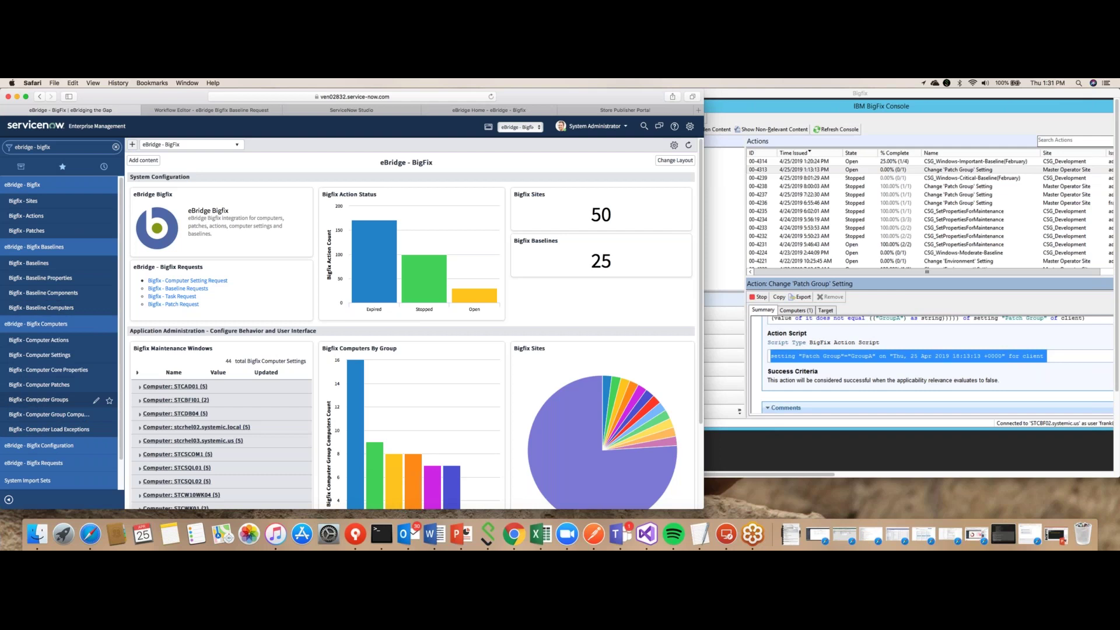
pyautogui.click(39, 400)
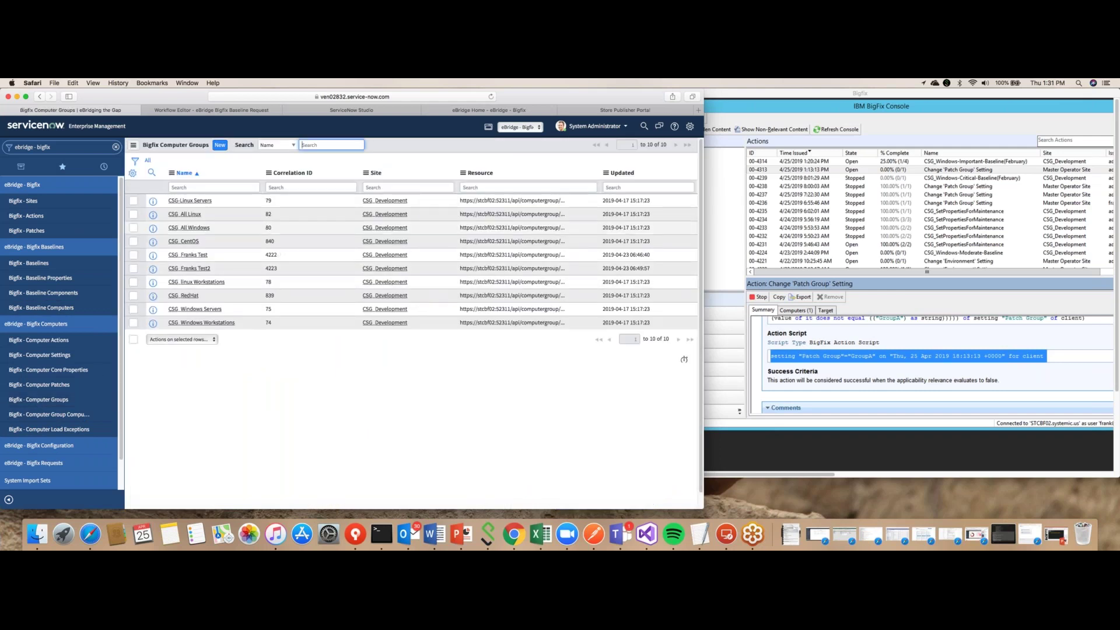
pyautogui.click(205, 312)
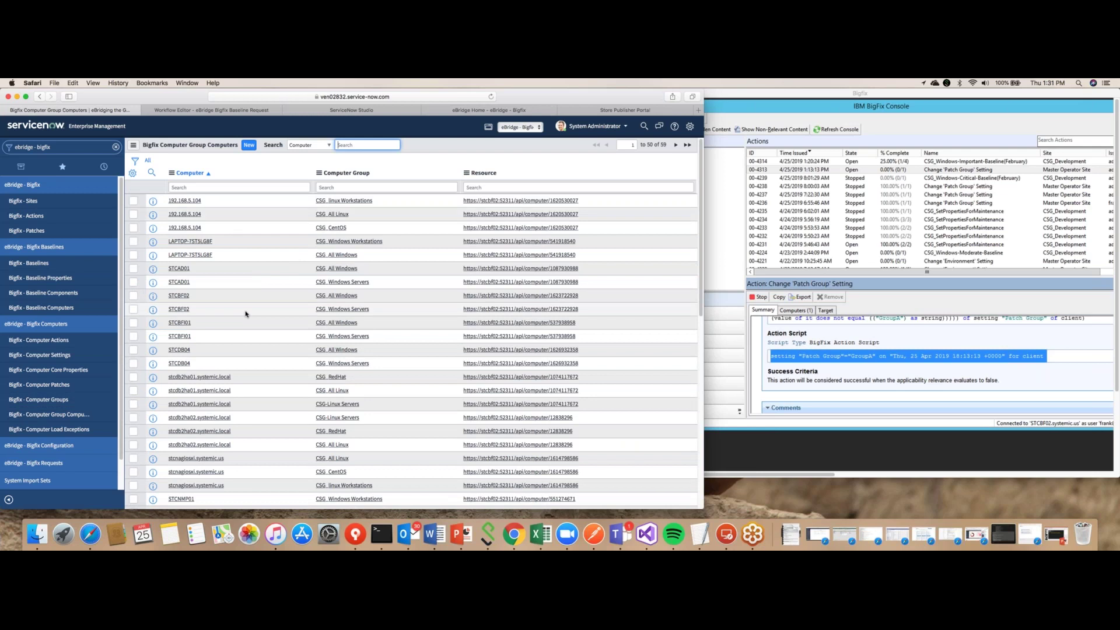
pyautogui.click(183, 310)
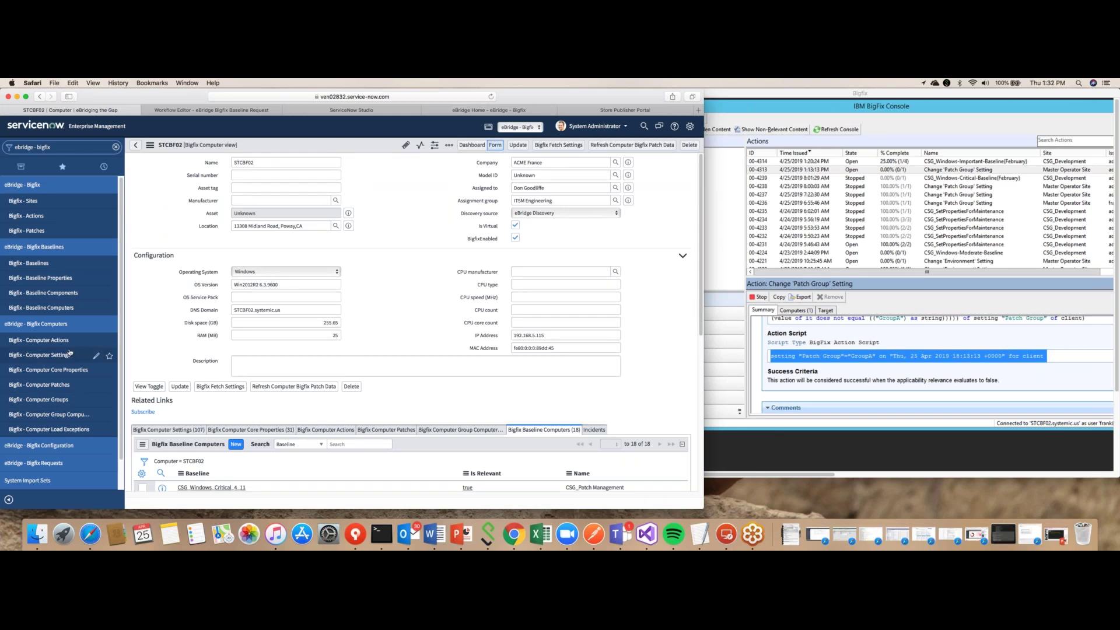
pyautogui.click(22, 184)
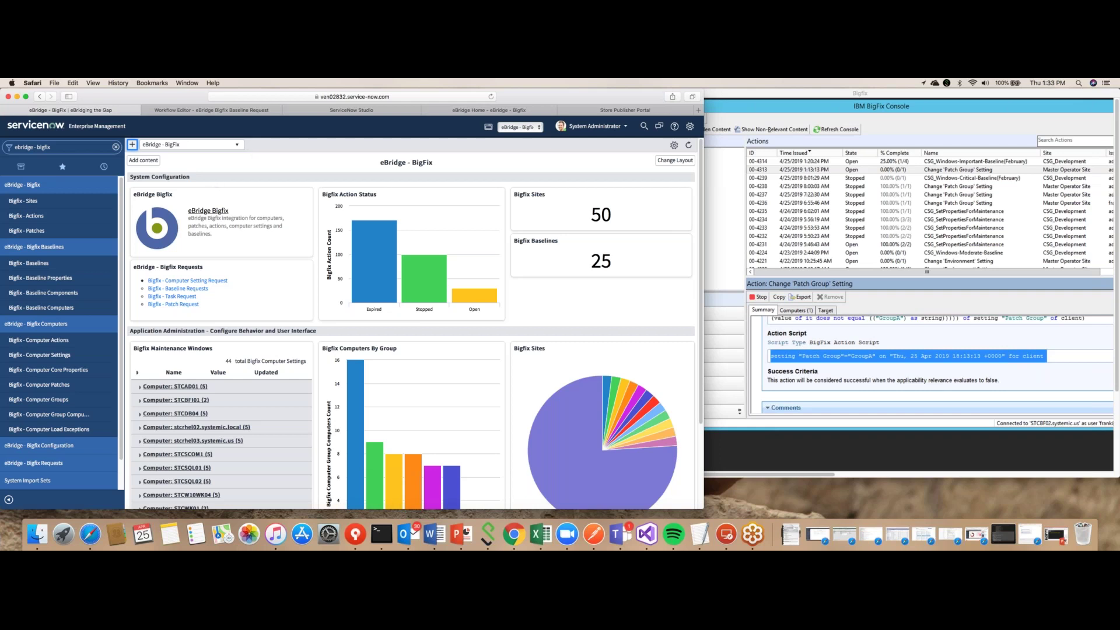
pyautogui.scroll(-2, 49, 413)
pyautogui.scroll(2, 49, 412)
pyautogui.click(49, 147)
pyautogui.click(65, 149)
# Step: Switch to the IBM BigFix Console and view the summary properties of computer STCBF02
pyautogui.moveTo(867, 96); pyautogui.dragTo(267, 85)
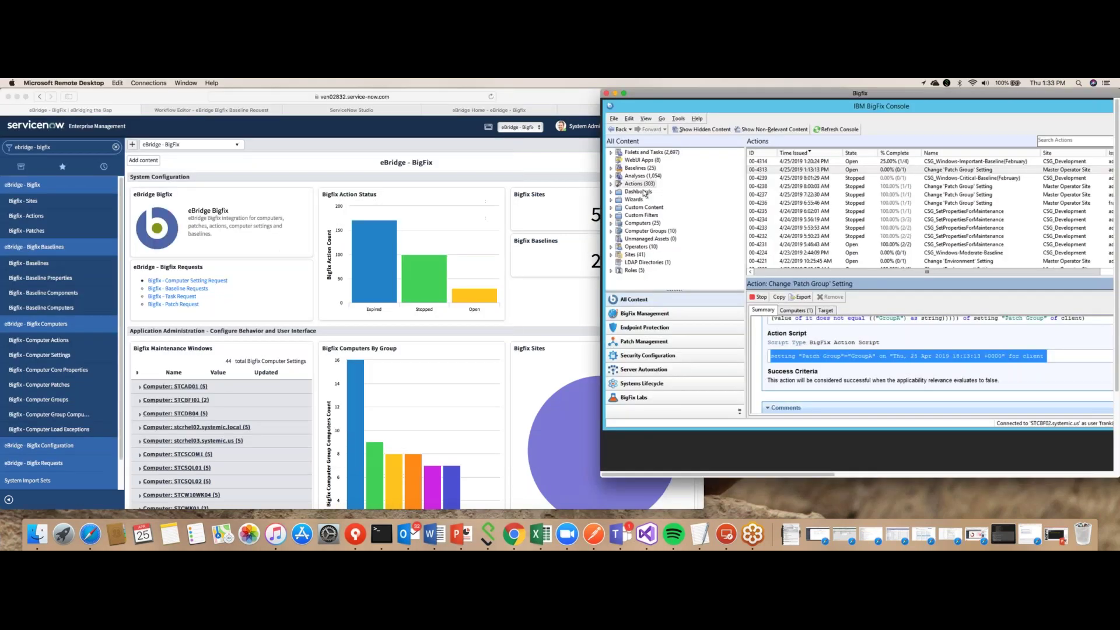
pyautogui.click(642, 223)
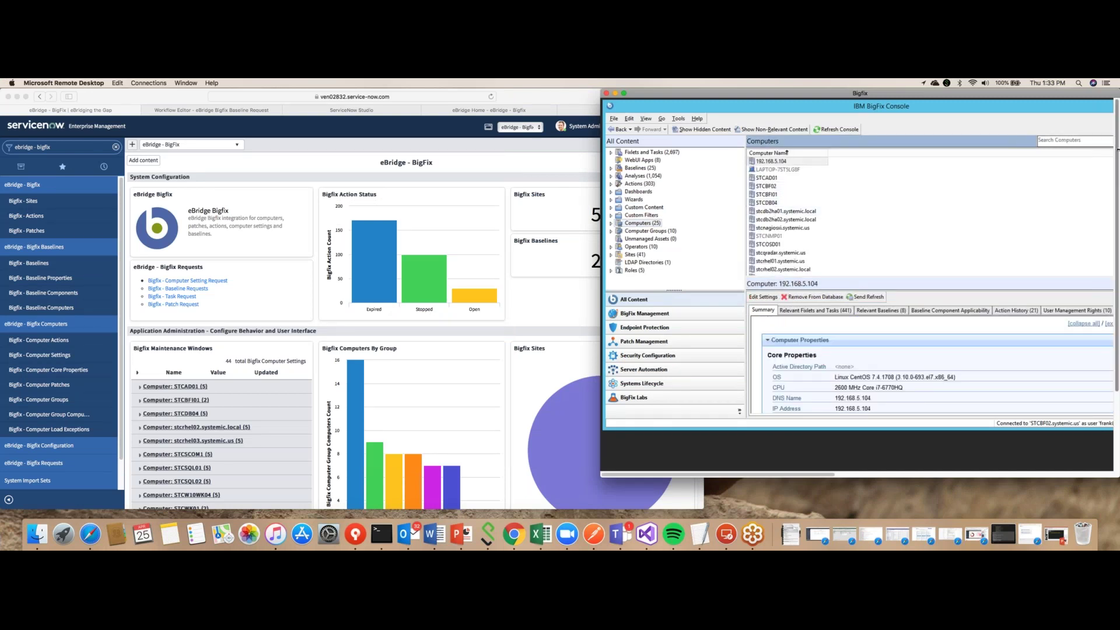
pyautogui.click(782, 188)
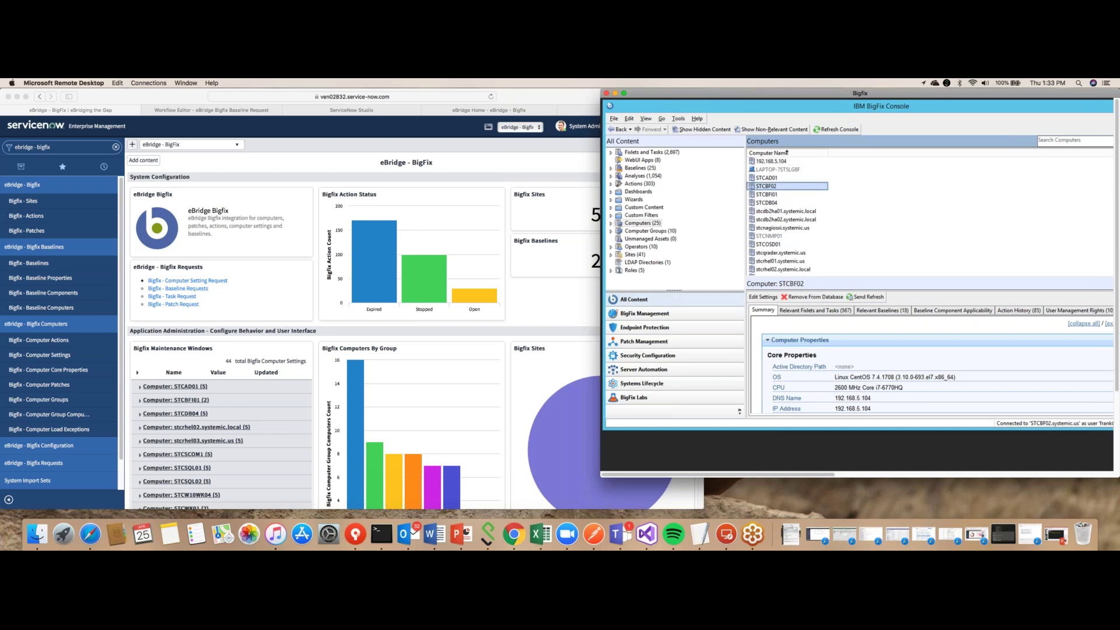
pyautogui.scroll(-1, 859, 468)
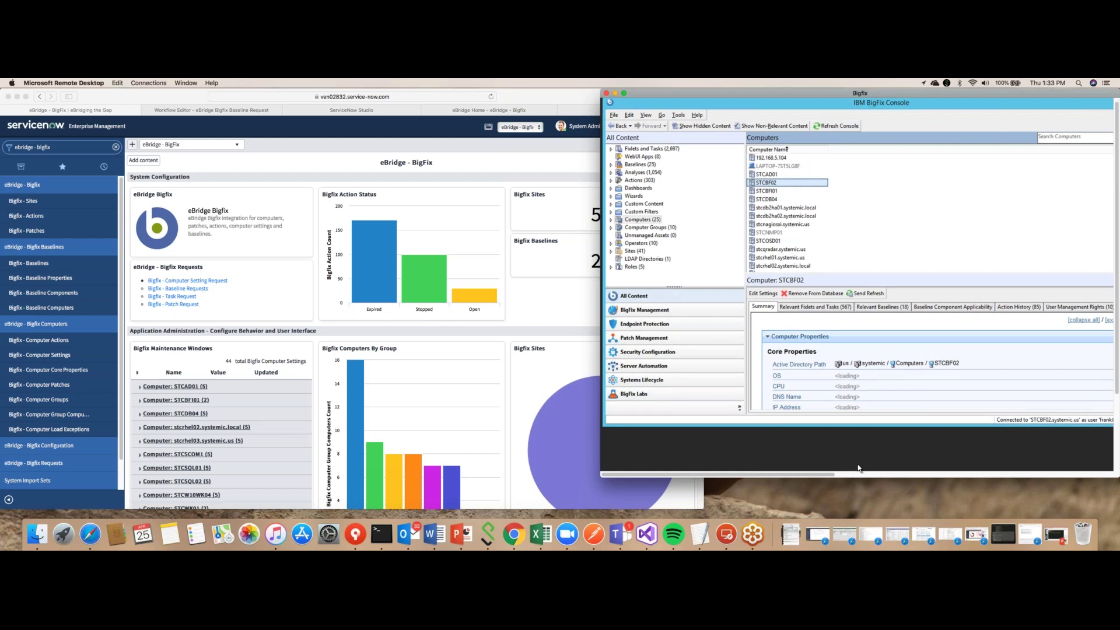
pyautogui.hscroll(3, 859, 468)
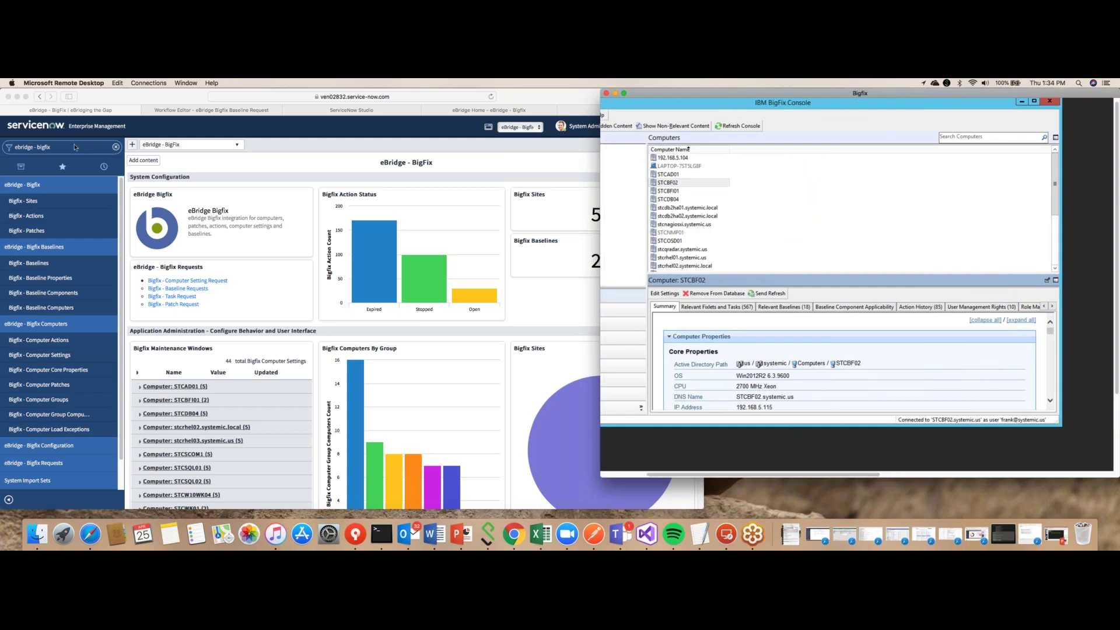
# Step: Return to ServiceNow, broaden the navigator filter to "ebridge -" and open the AD - Users list under eBridge - Core
pyautogui.click(47, 149)
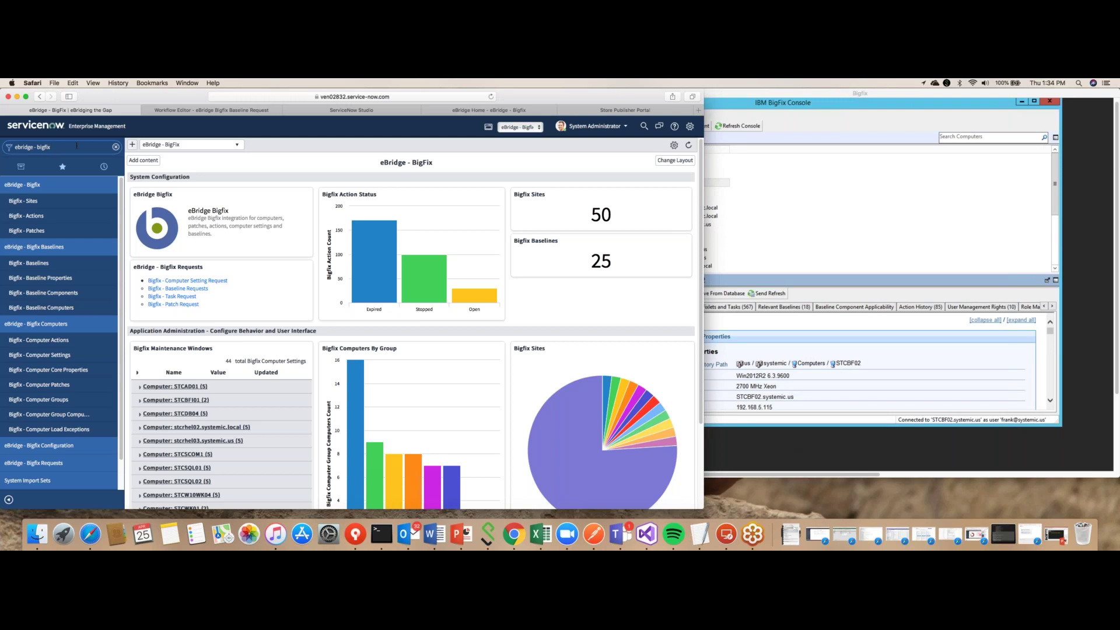
pyautogui.press('BackSpace')
pyautogui.press('BackSpace')
pyautogui.press('BackSpace')
pyautogui.press('BackSpace')
pyautogui.scroll(-5, 67, 399)
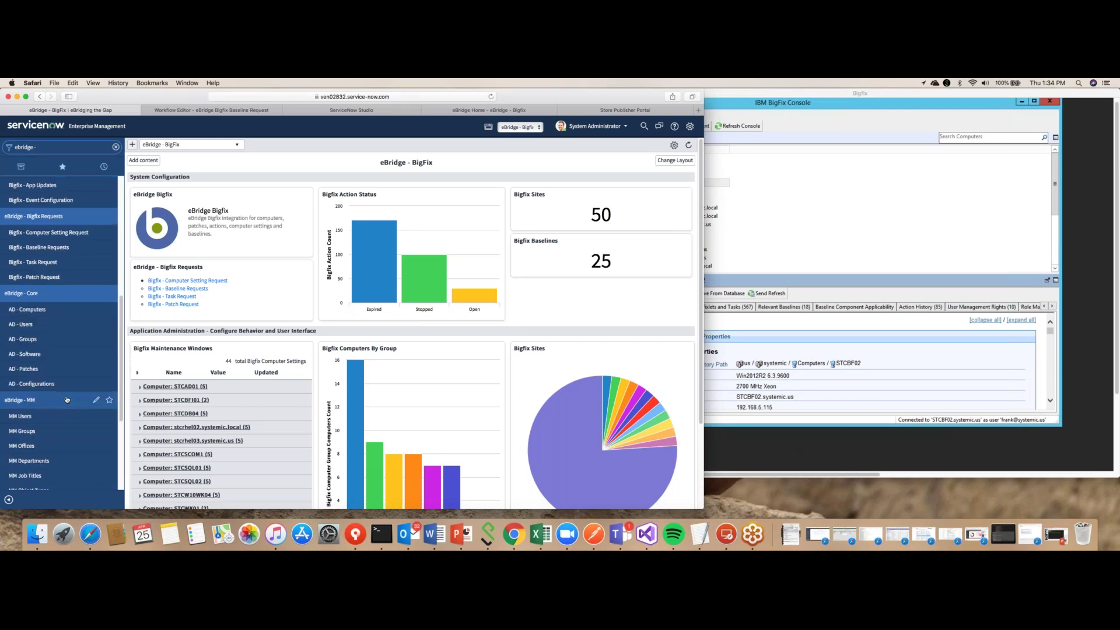
pyautogui.click(26, 325)
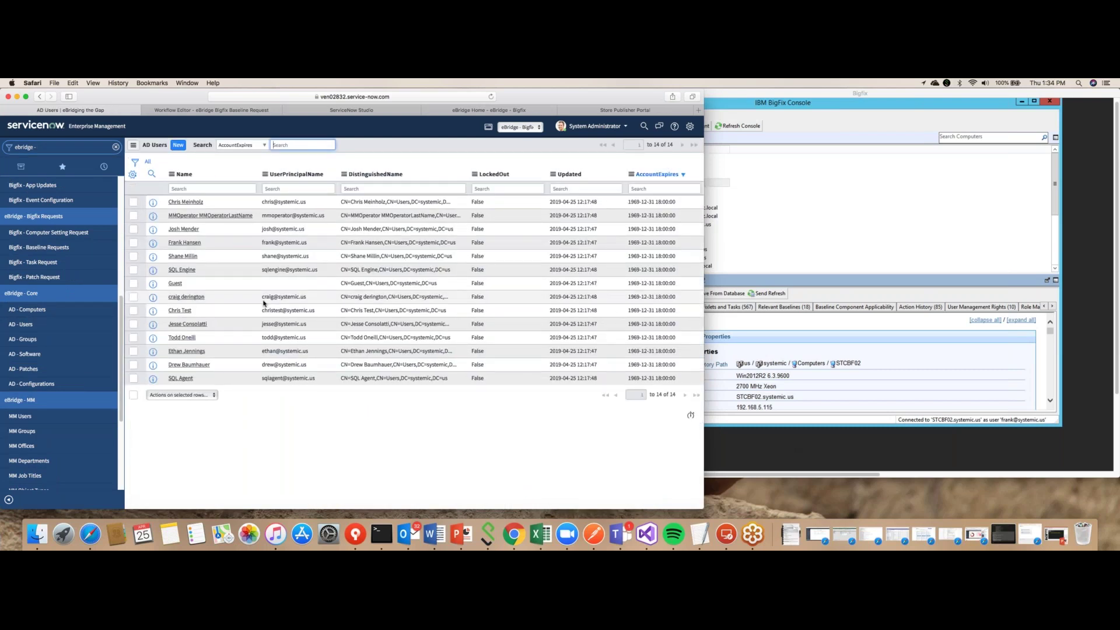
# Step: Open the Senior Vice President's AD user record and examine its AD Properties
pyautogui.click(185, 240)
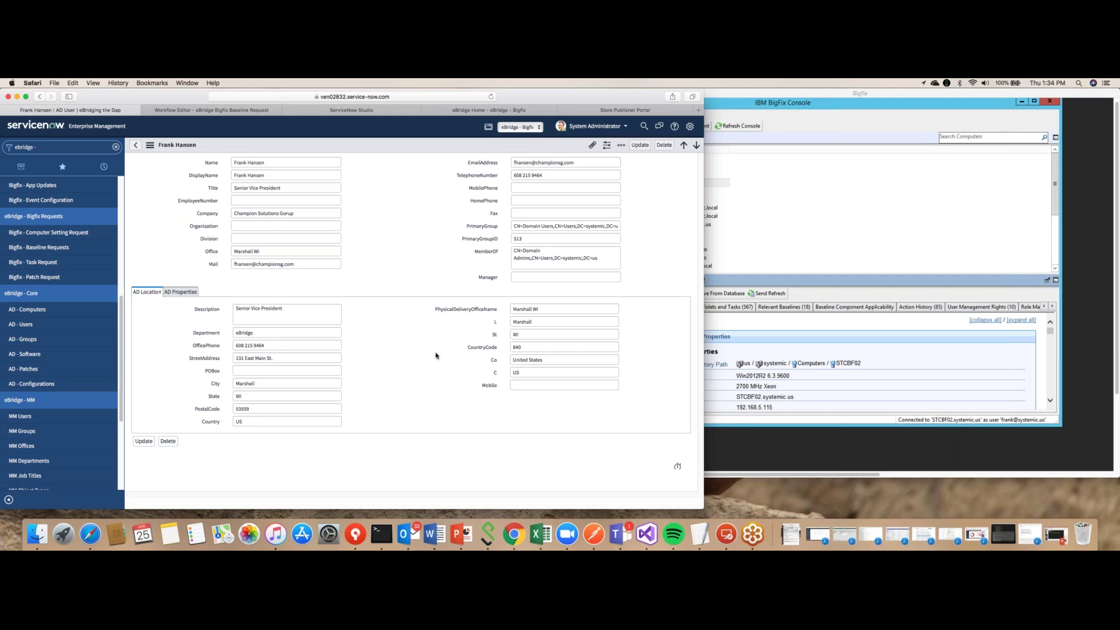
pyautogui.click(181, 294)
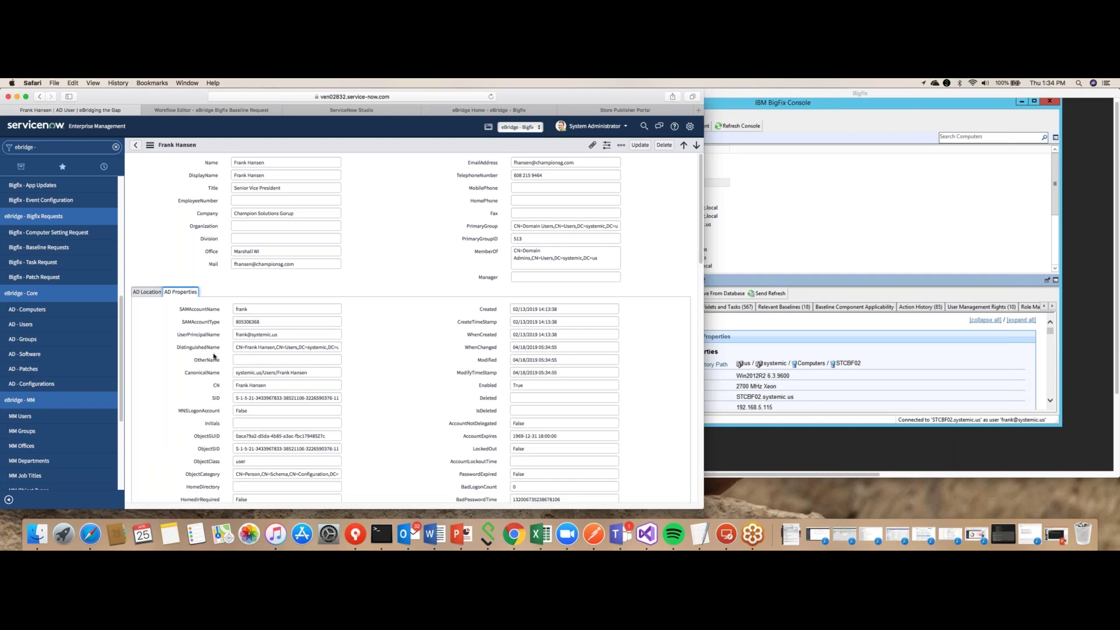
pyautogui.scroll(-1, 205, 383)
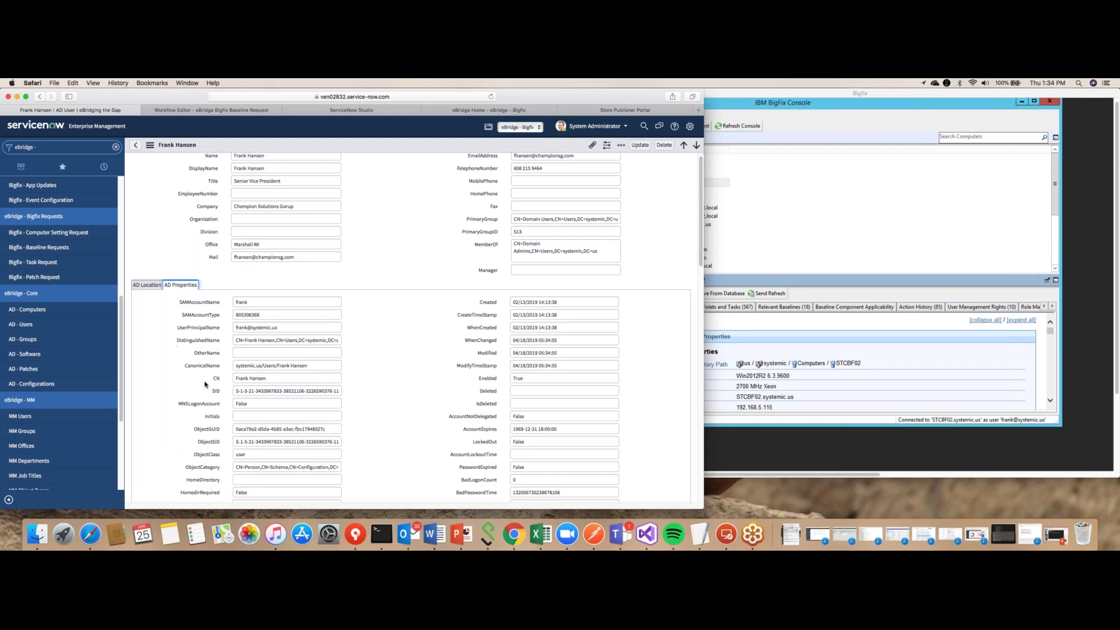
# Step: Look through the rest of the user's AD Properties and view the AD Location details
pyautogui.scroll(-7, 207, 384)
pyautogui.scroll(8, 199, 373)
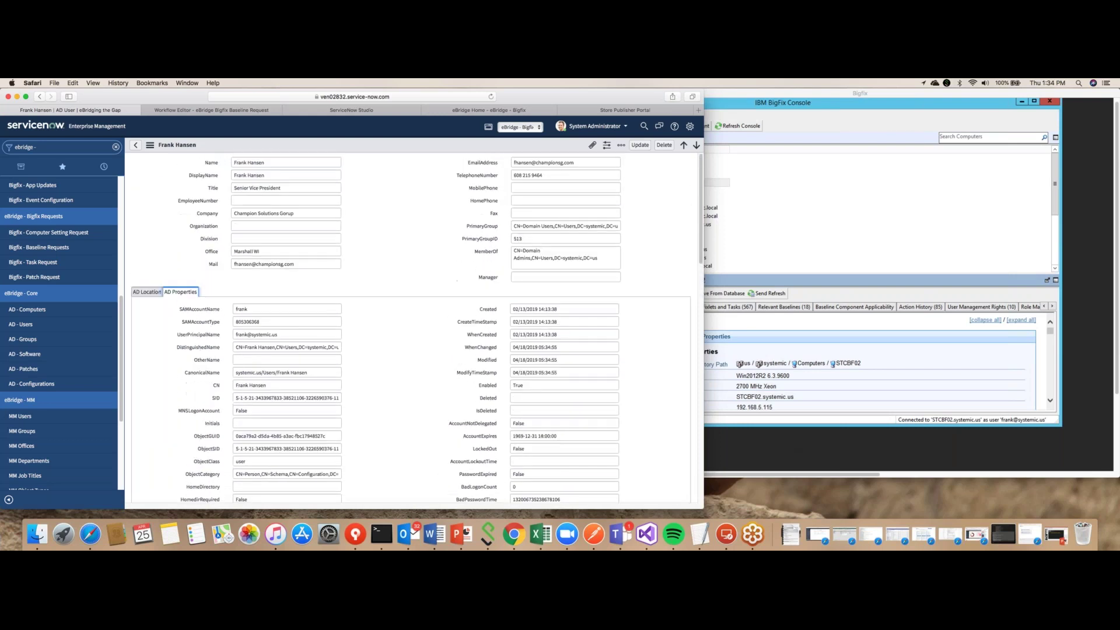
pyautogui.click(147, 292)
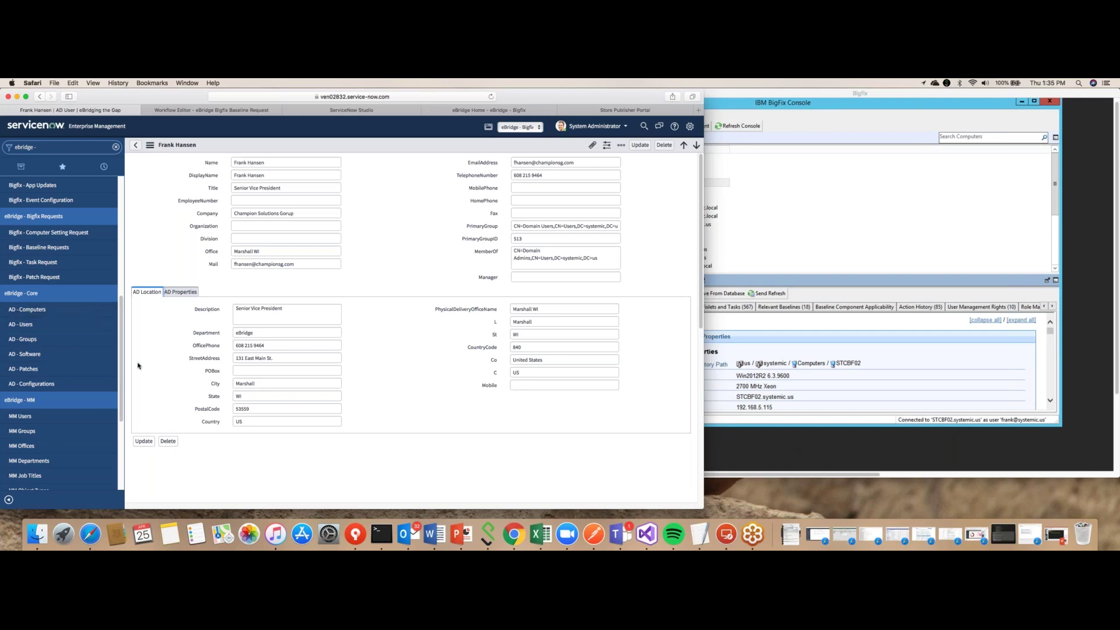
# Step: Open the AD - Software list under eBridge - Core and return to the eBridge - BigFix homepage
pyautogui.click(29, 354)
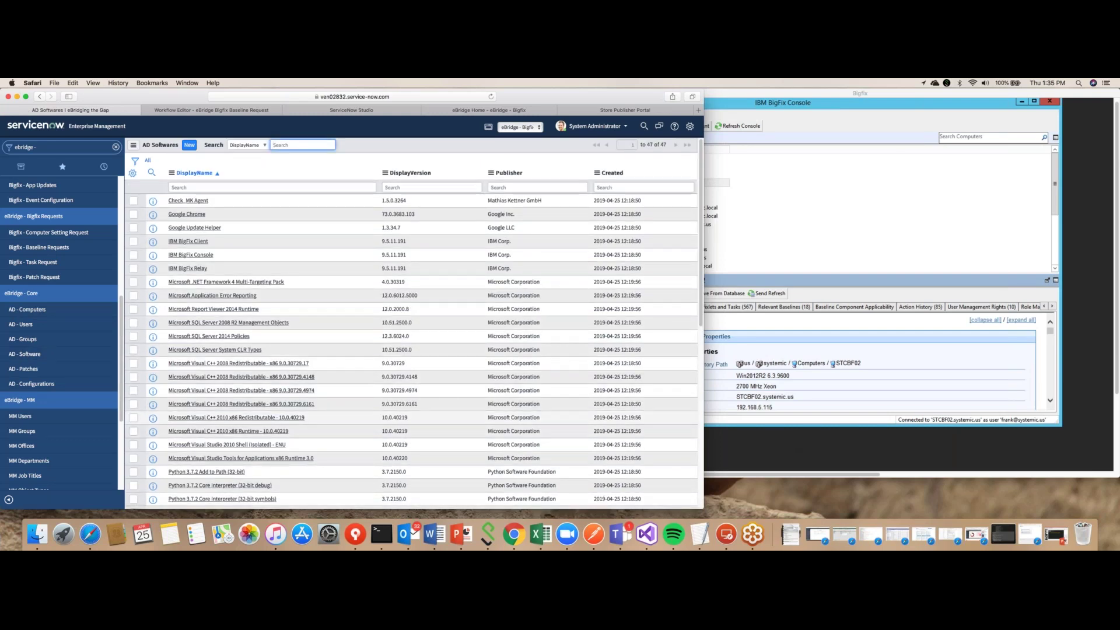
pyautogui.scroll(5, 75, 263)
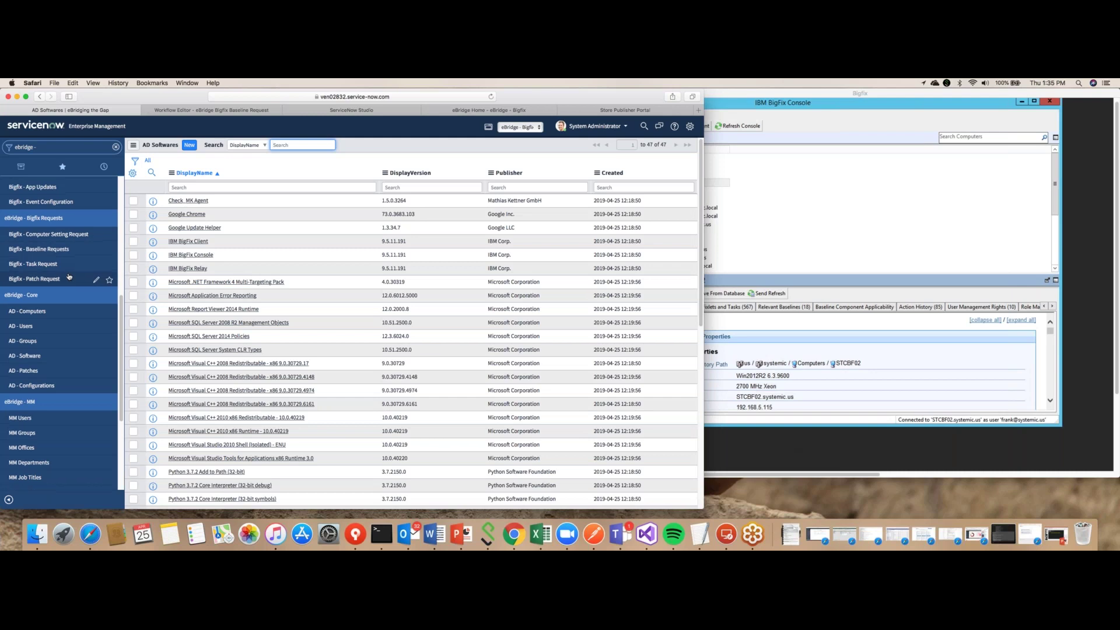
pyautogui.scroll(3, 79, 324)
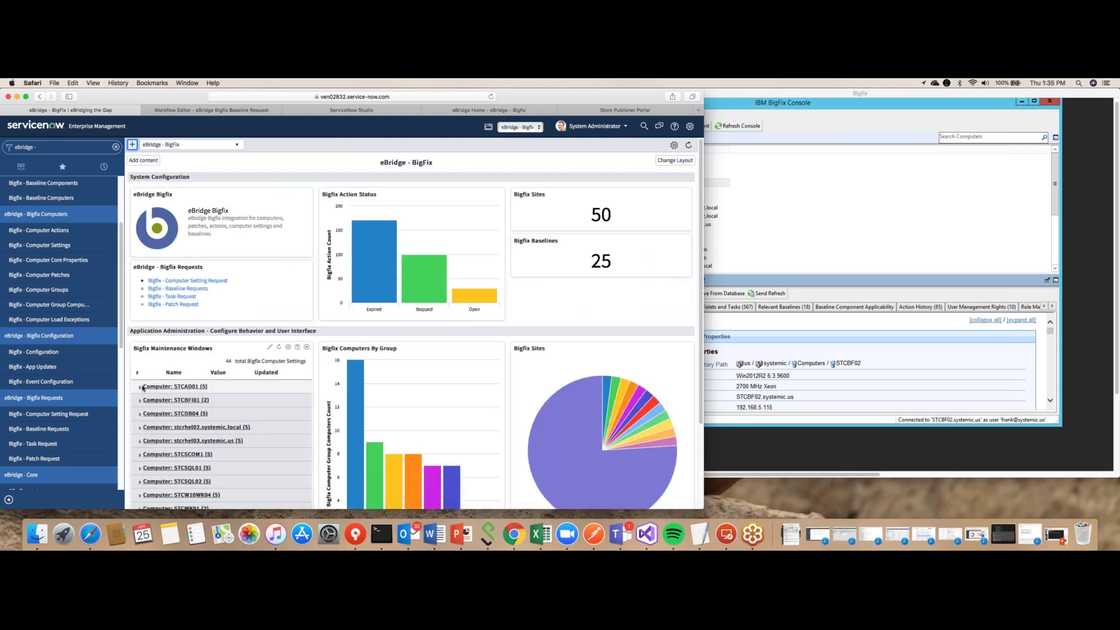
# Step: Expand computer STCAD01 in the Bigfix Maintenance Windows report to view its patch settings
pyautogui.click(141, 388)
pyautogui.scroll(-2, 295, 404)
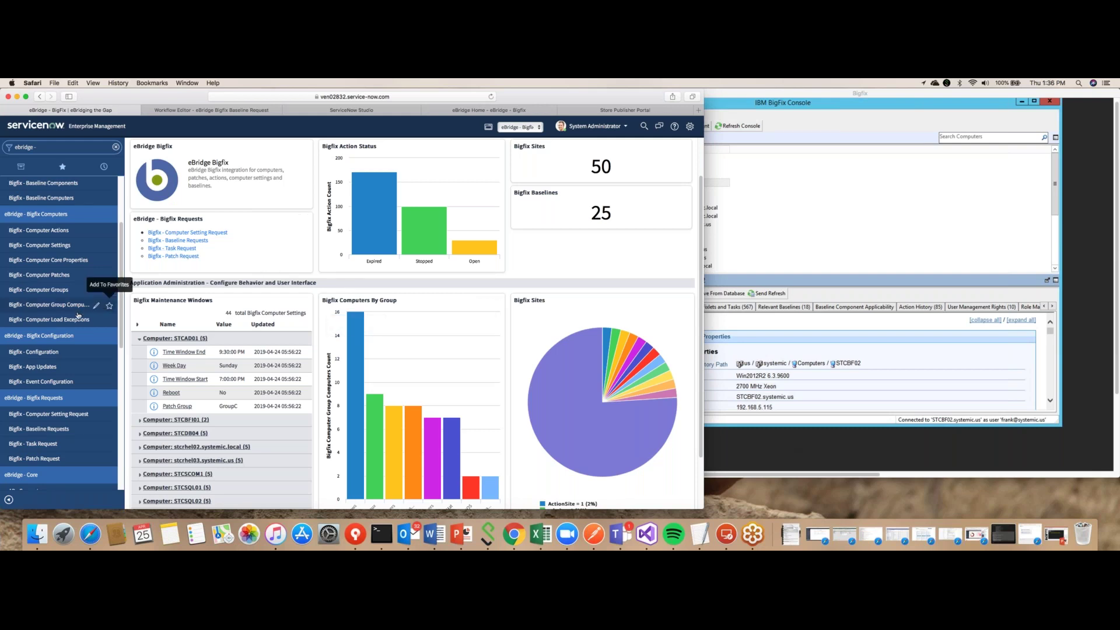
# Step: Open the Bigfix - Configuration list under eBridge - Bigfix Configuration and review its keys and values
pyautogui.scroll(1, 88, 340)
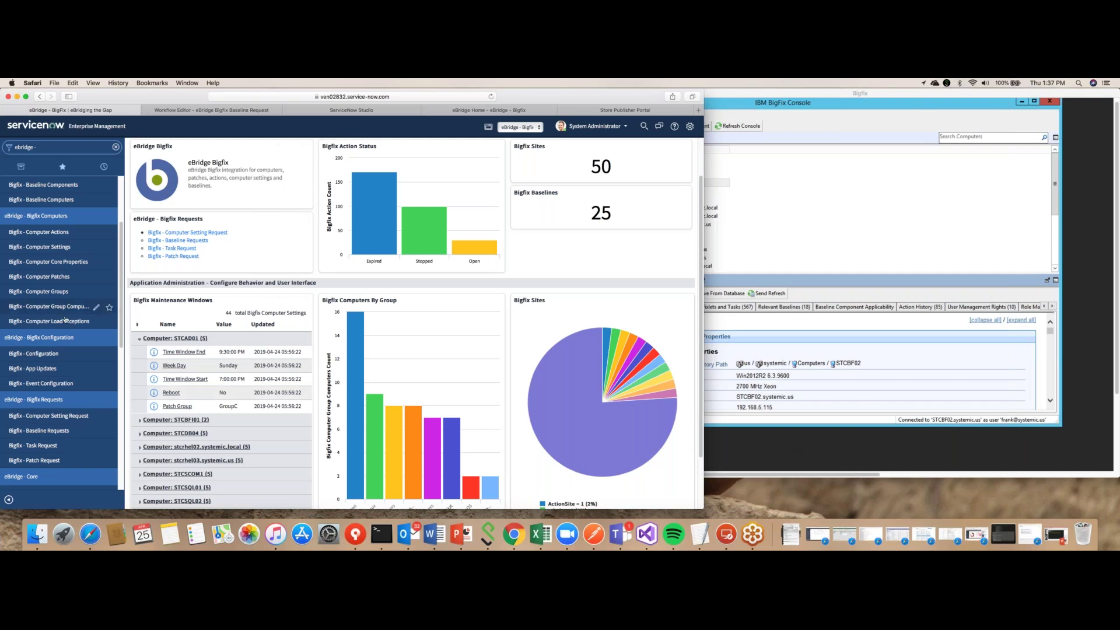
pyautogui.click(37, 355)
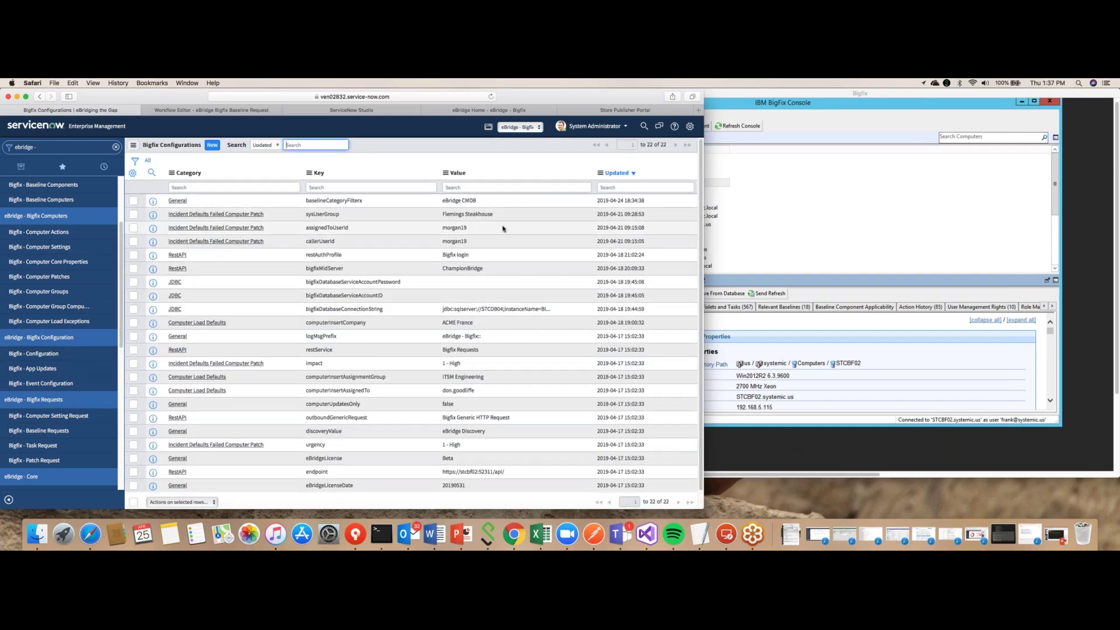
pyautogui.scroll(-1, 484, 399)
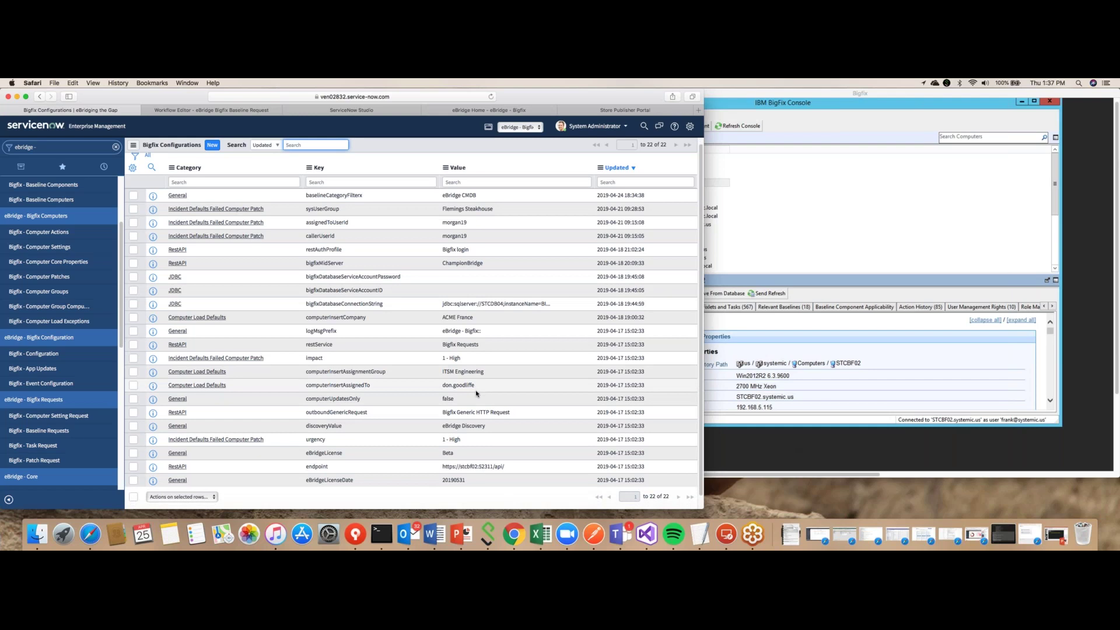
pyautogui.scroll(-1, 491, 408)
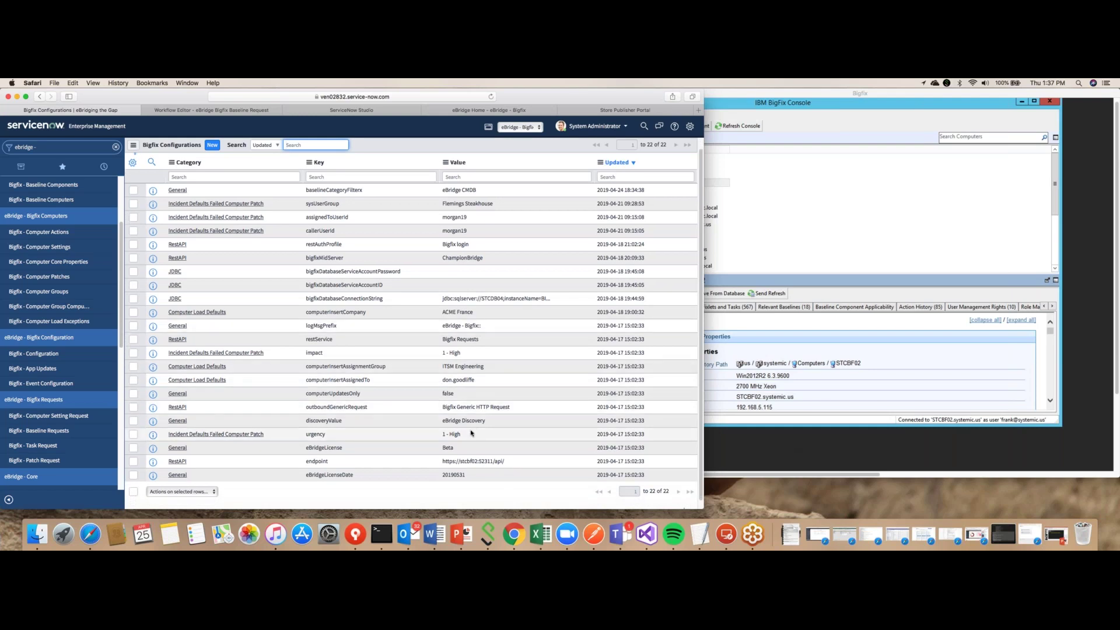
# Step: Open the RestAPI endpoint value for inline editing, then leave the list for the eBridge - BigFix homepage without saving
pyautogui.doubleClick(454, 382)
pyautogui.doubleClick(468, 465)
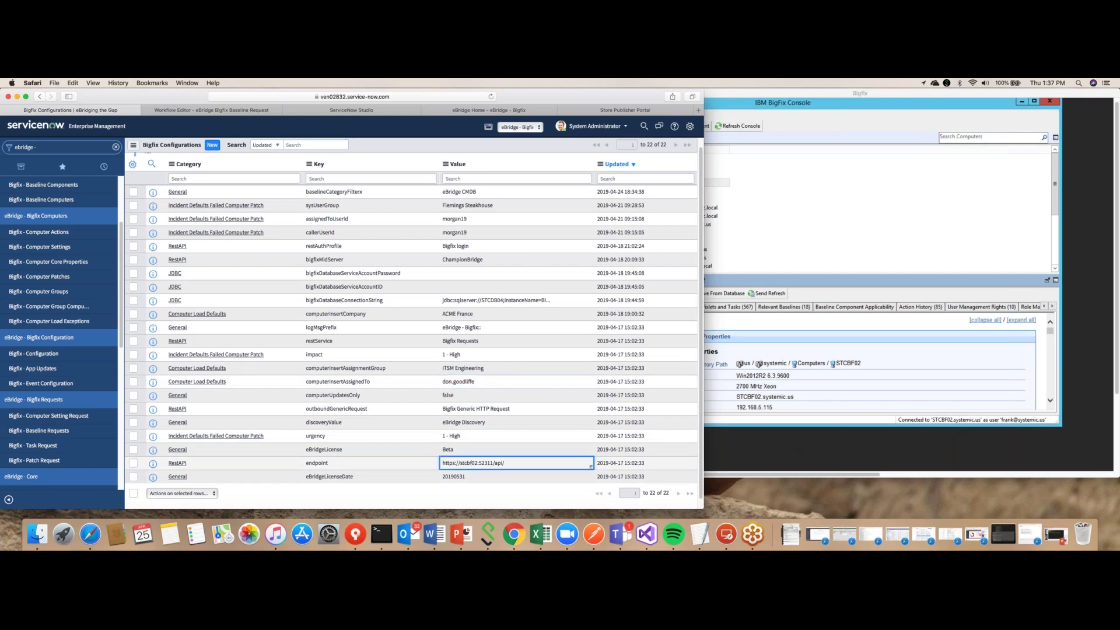
pyautogui.doubleClick(468, 466)
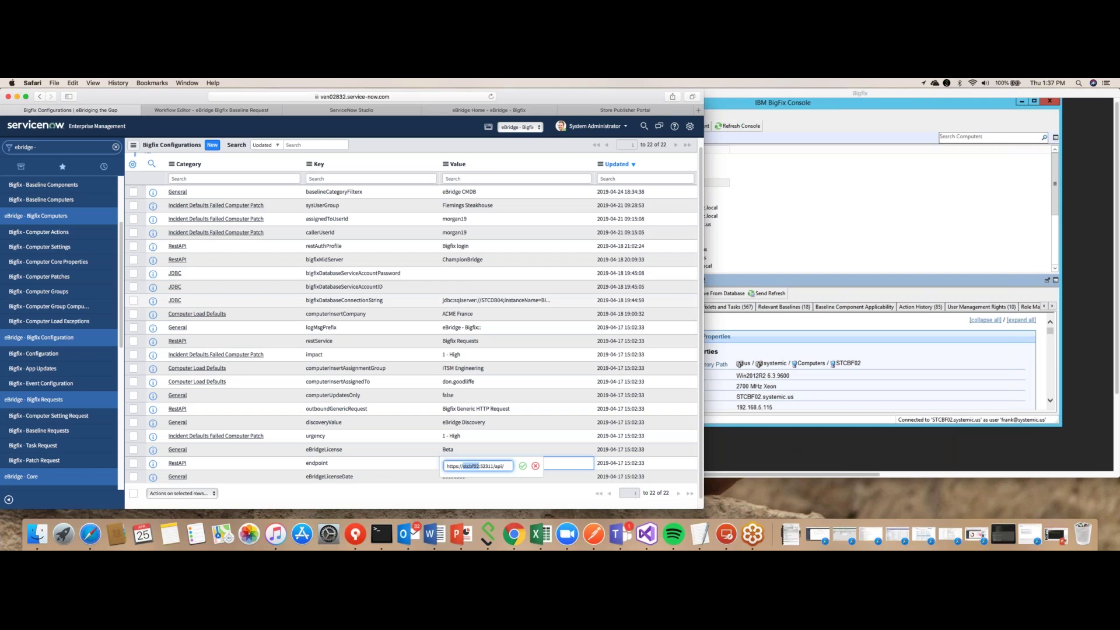
pyautogui.click(61, 129)
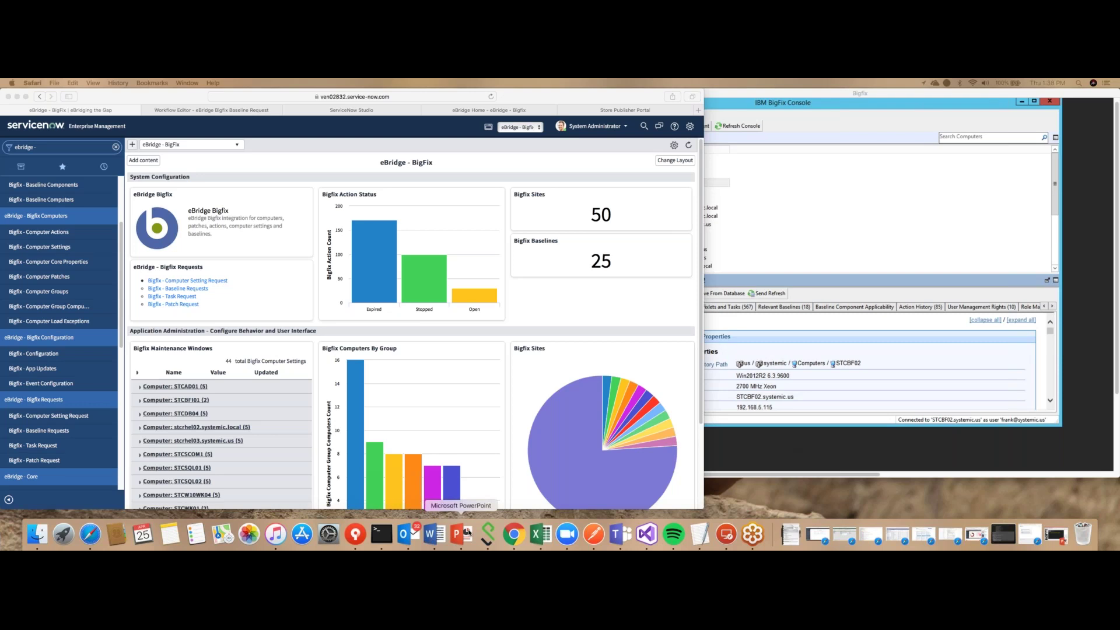
# Step: Switch to the BigFix Patch Webinar SNOW presentation in PowerPoint, start the slide show from the beginning and advance to the Questions slide
pyautogui.click(460, 533)
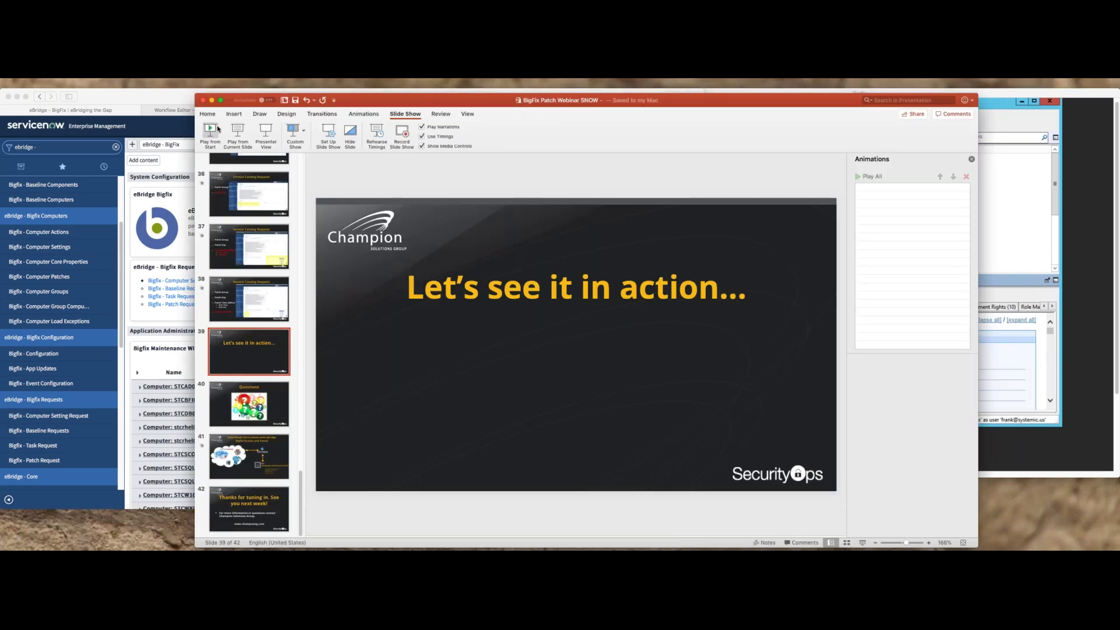
pyautogui.click(218, 130)
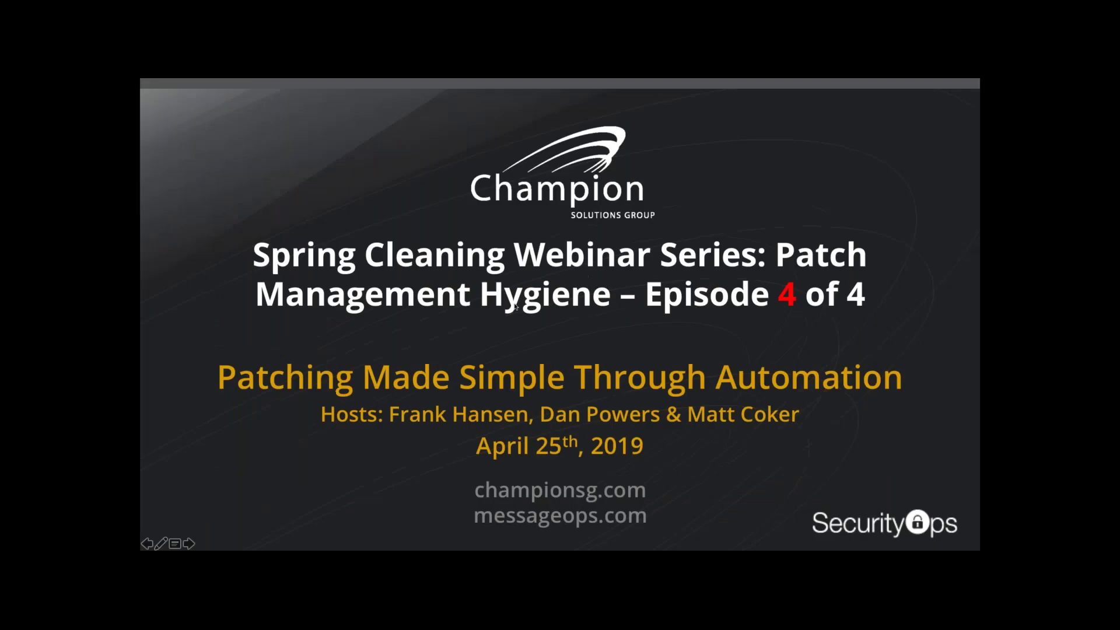
pyautogui.press('Right')
pyautogui.press('Right')
pyautogui.press('Right')
pyautogui.press('Right')
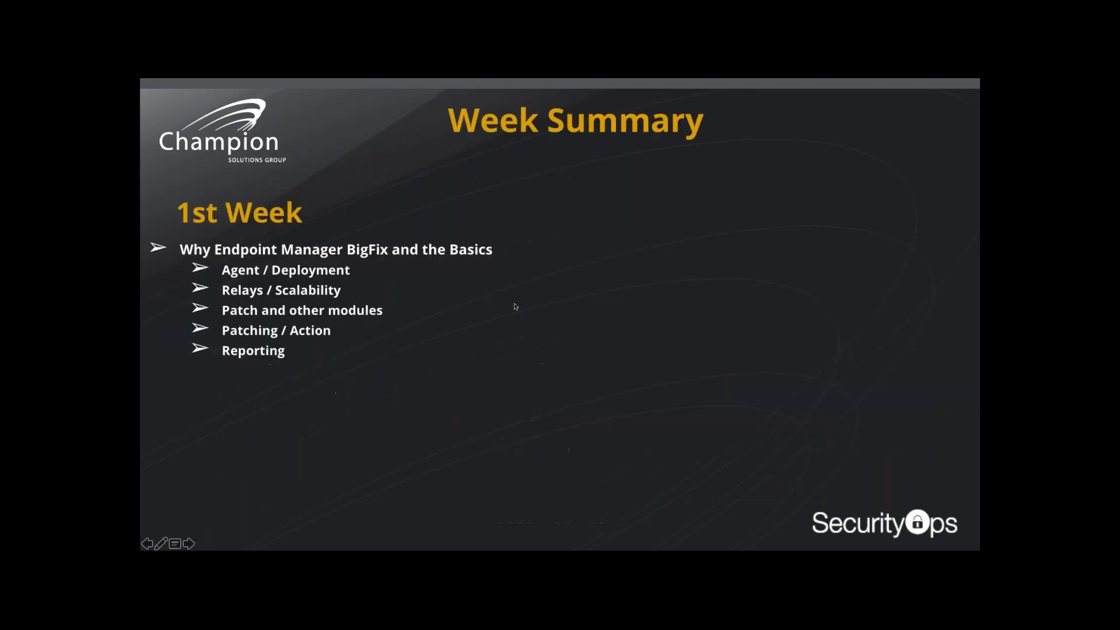
pyautogui.press('Right')
pyautogui.press('Right')
pyautogui.press('Right')
pyautogui.press('Right')
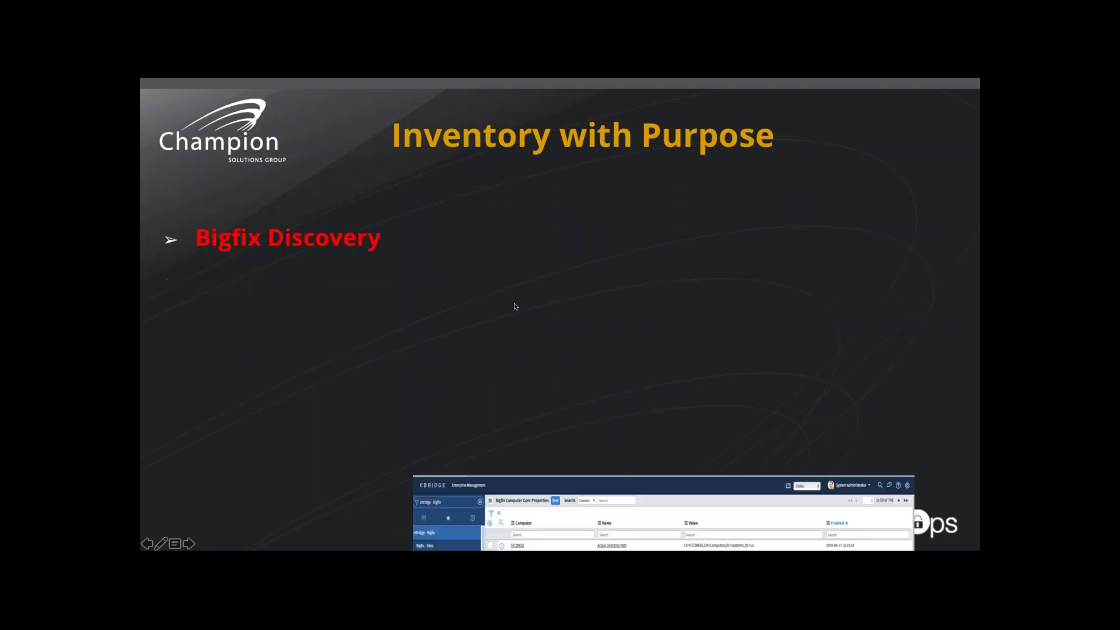
pyautogui.press('Right')
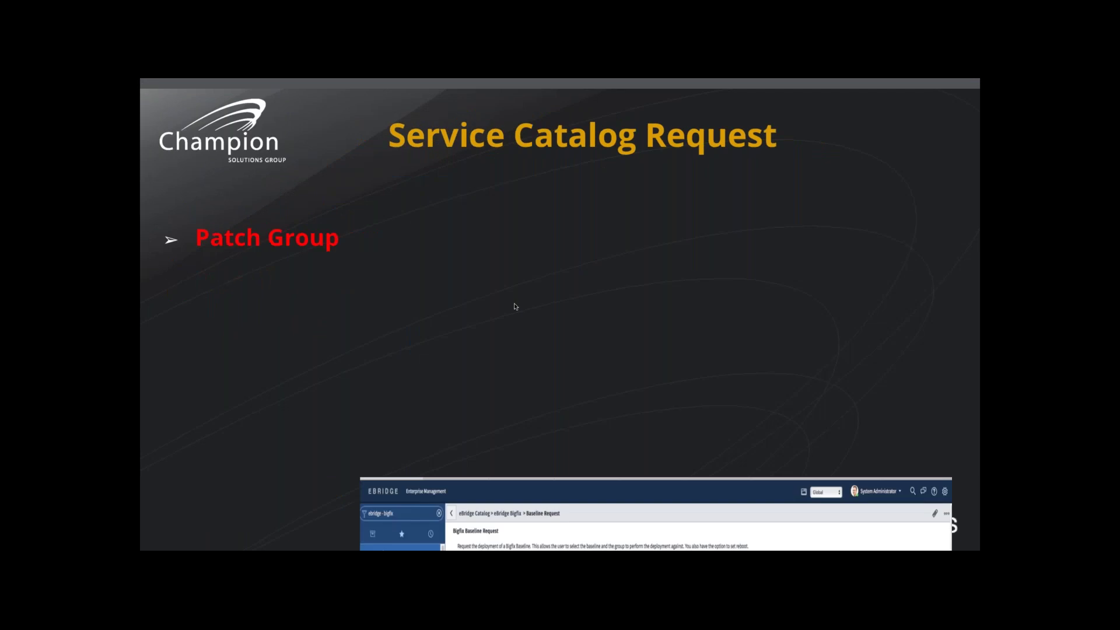
pyautogui.press('Right')
pyautogui.press('Right')
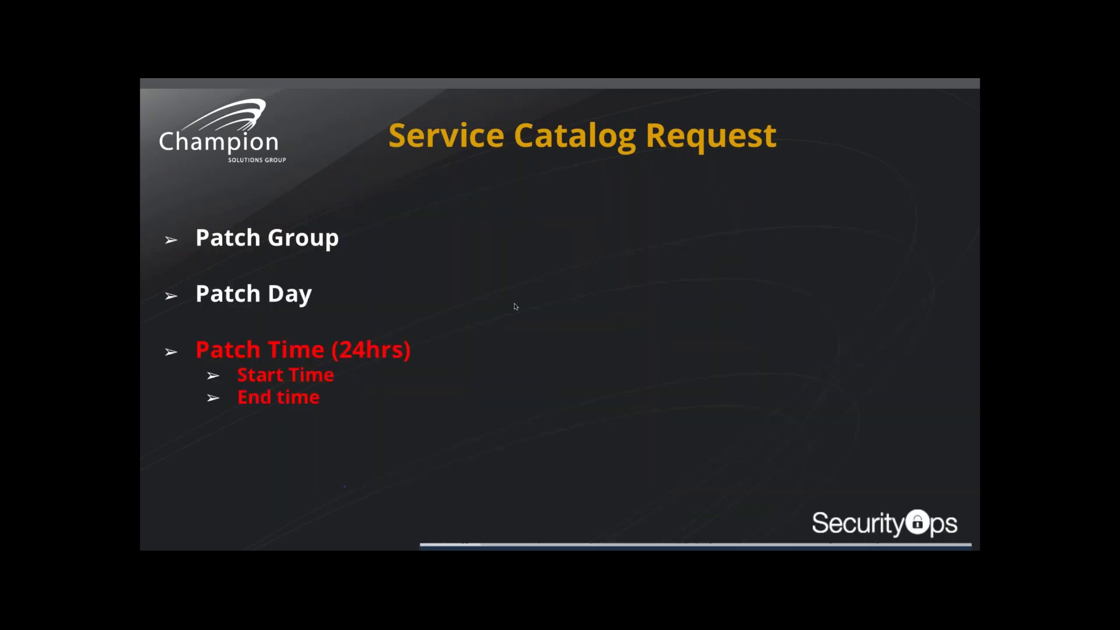
pyautogui.press('Right')
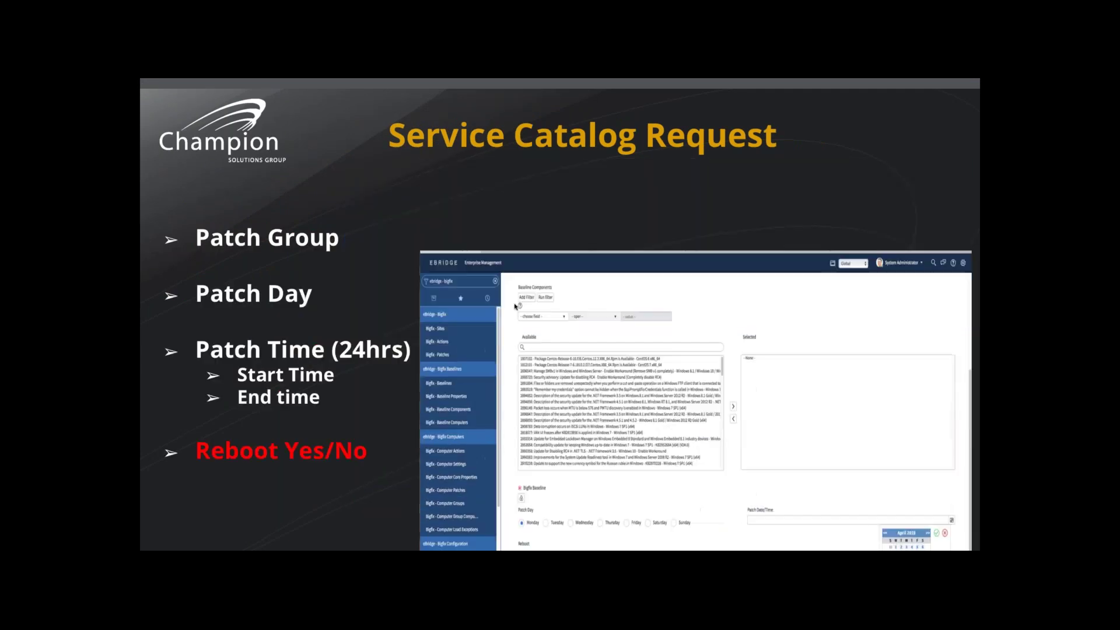
pyautogui.press('Right')
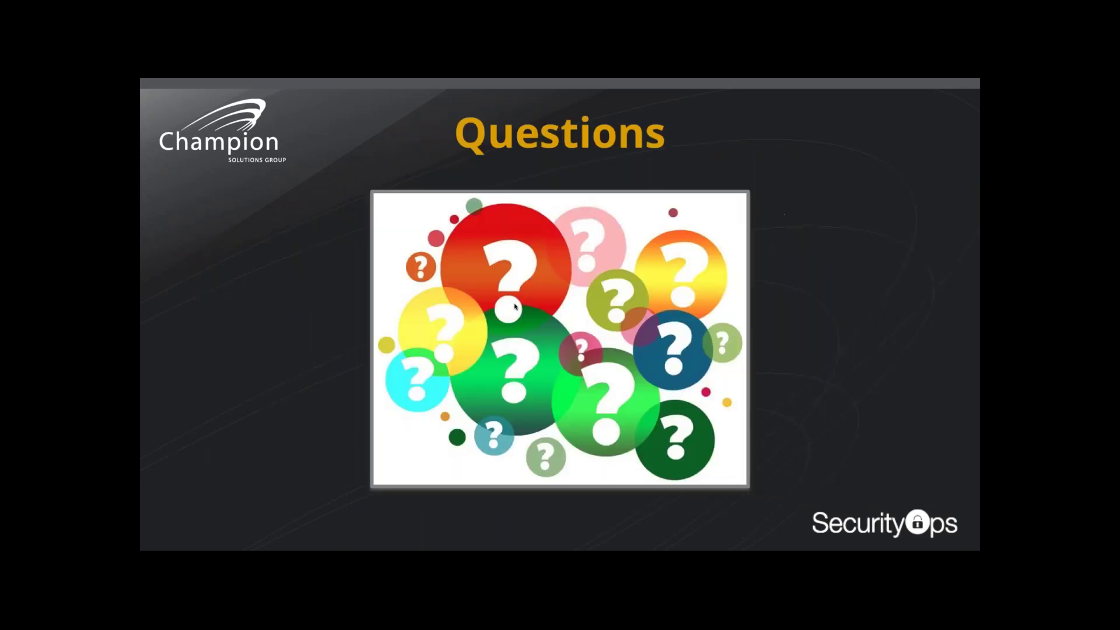